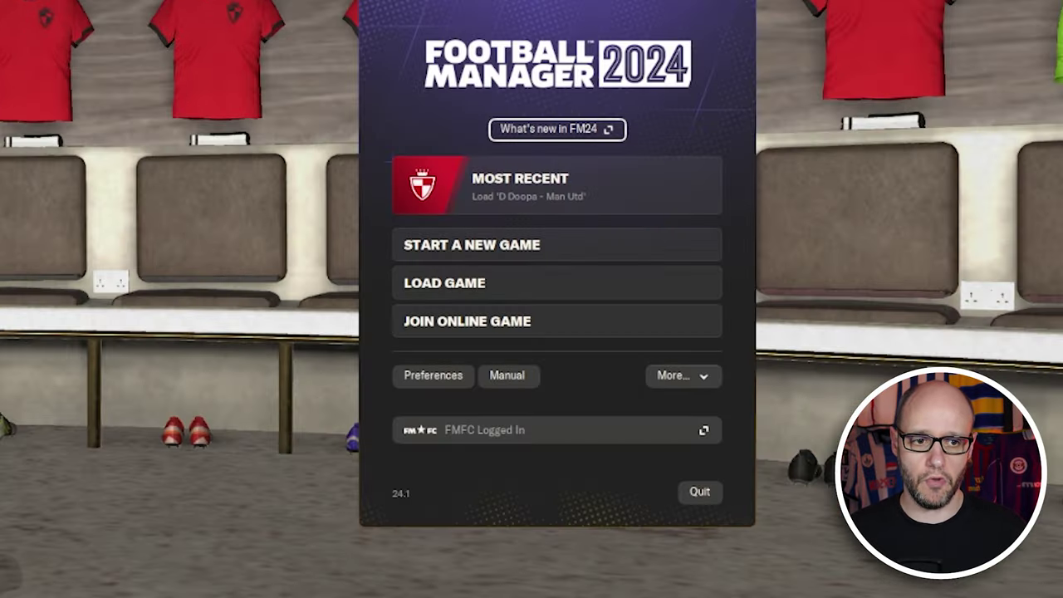
- Buy the In-Game Editor for £6.99 from the Downloads store and confirm the purchase
click(691, 375)
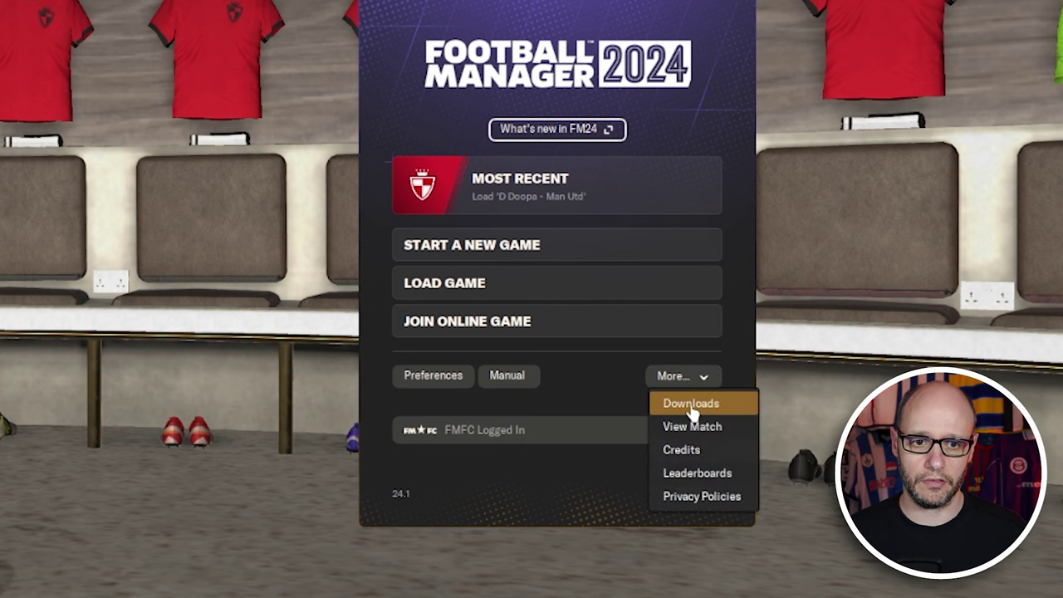
click(671, 408)
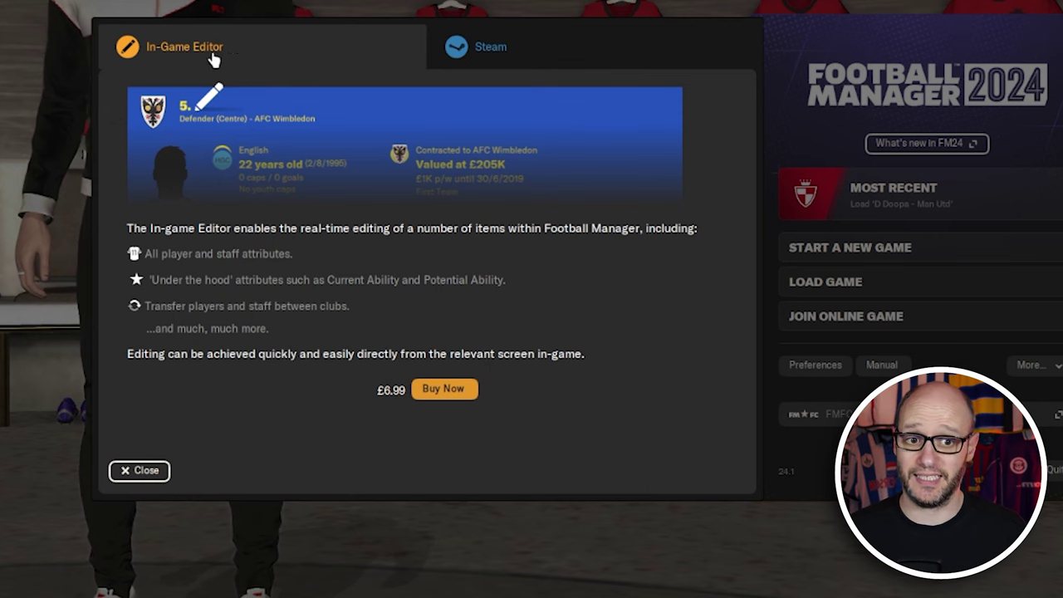
click(448, 390)
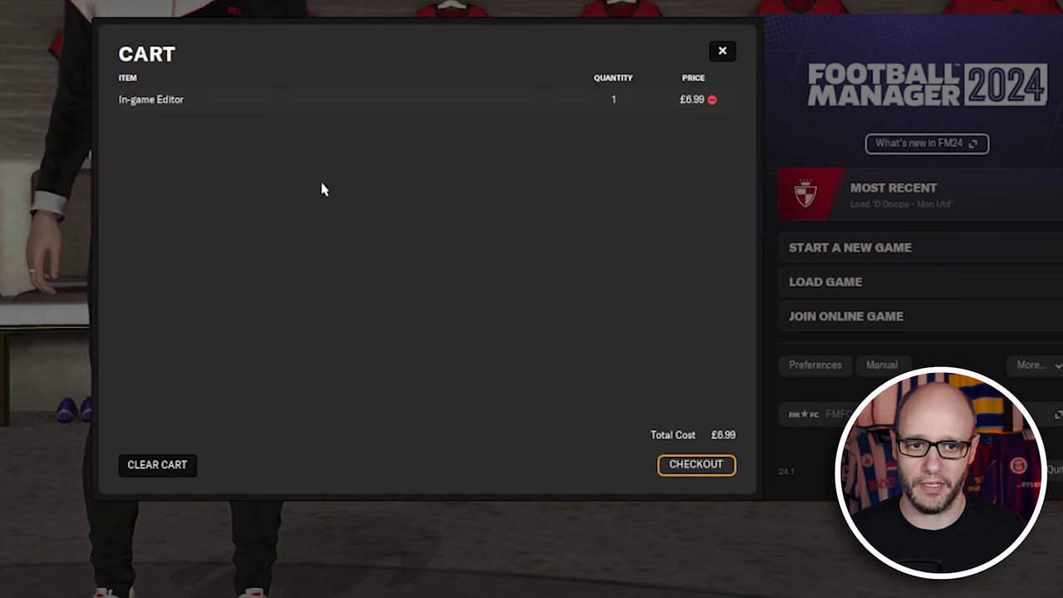
click(690, 465)
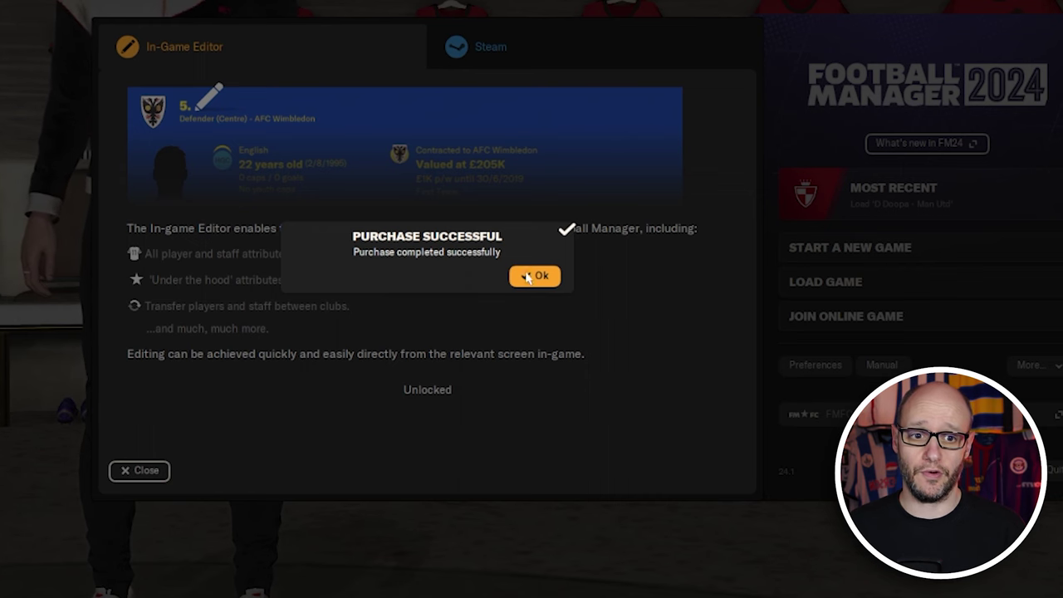
click(530, 277)
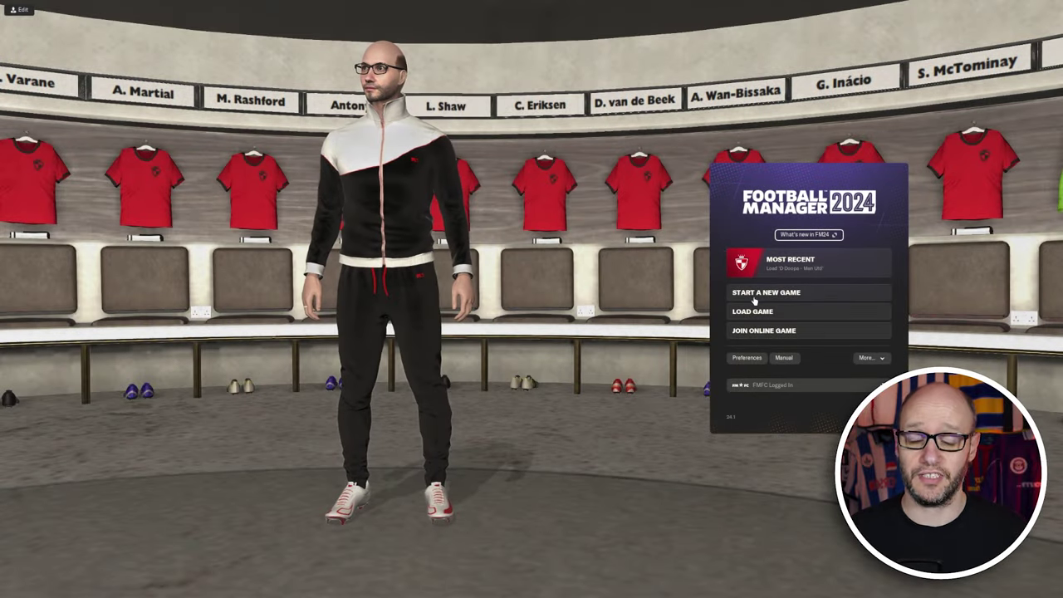
- Start a new career with 'Prevent use of the In-Game Editor' unticked in Advanced Options
click(754, 296)
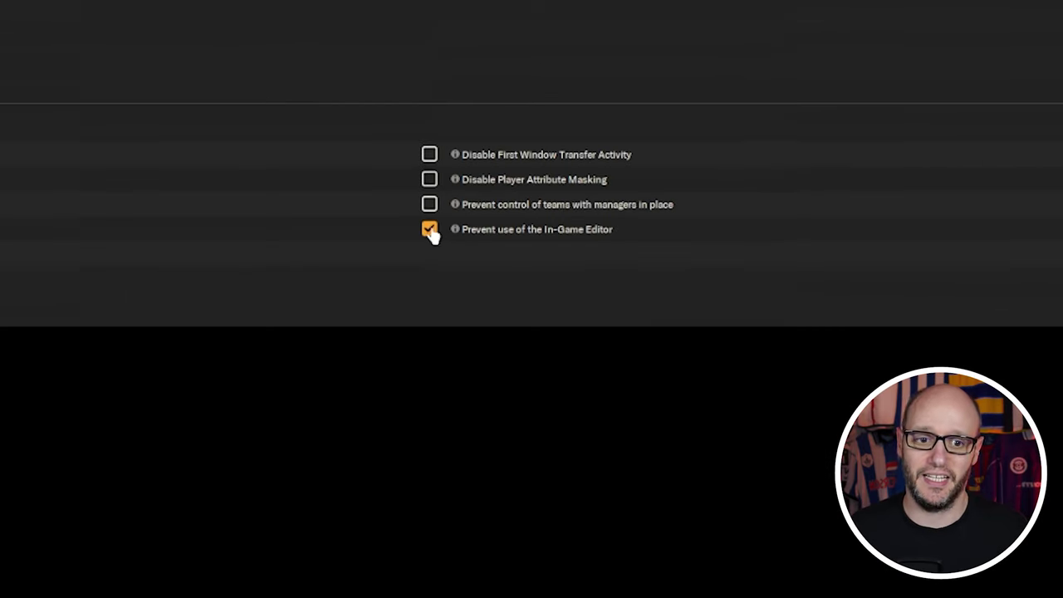
click(430, 233)
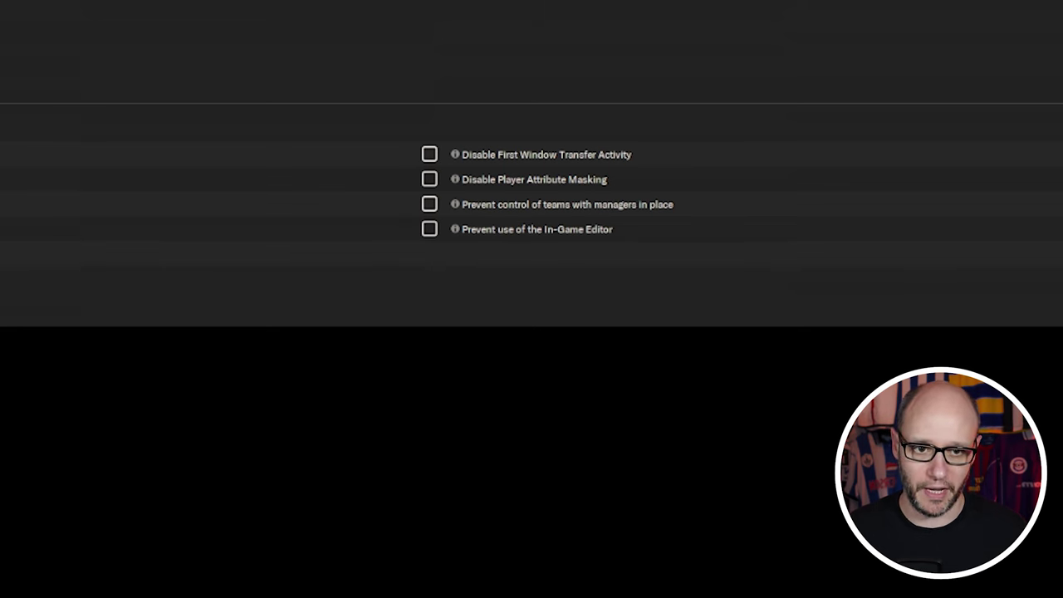
click(1029, 583)
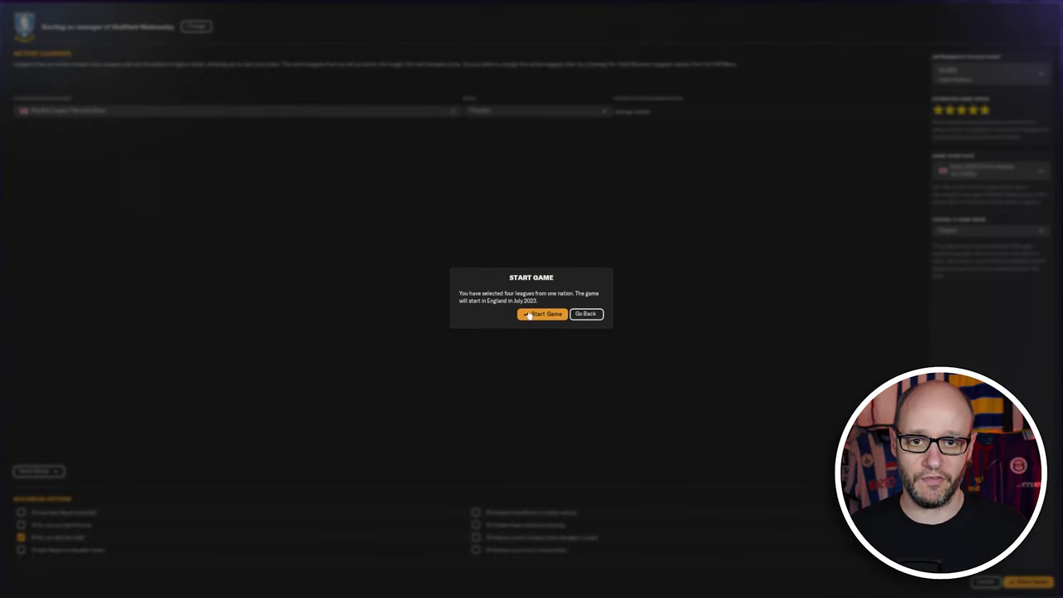
click(544, 314)
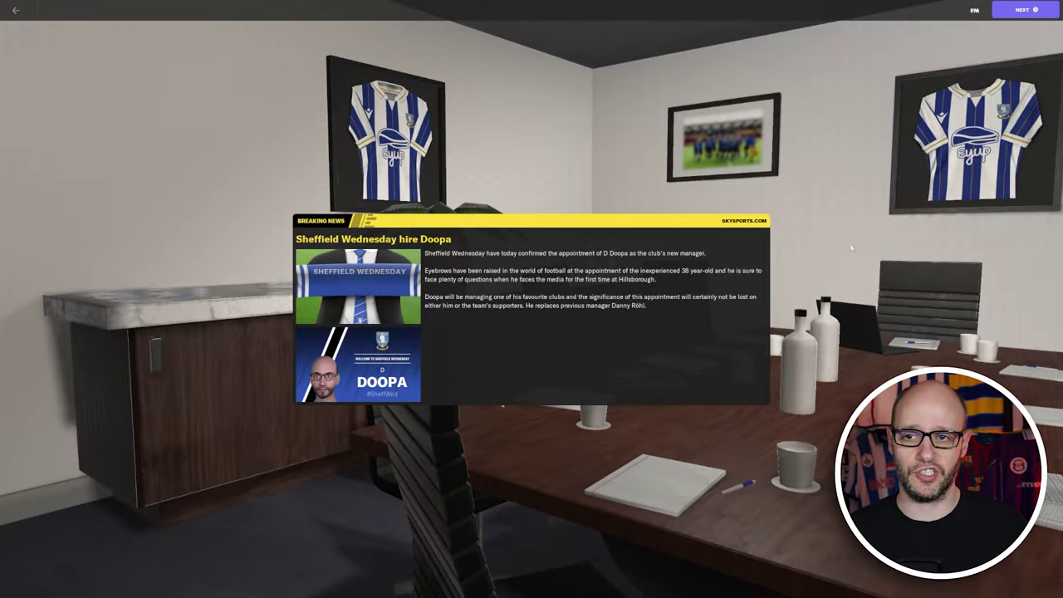
- Page through the chairperson's welcome panels to the arrangements questions
click(1025, 13)
click(1027, 14)
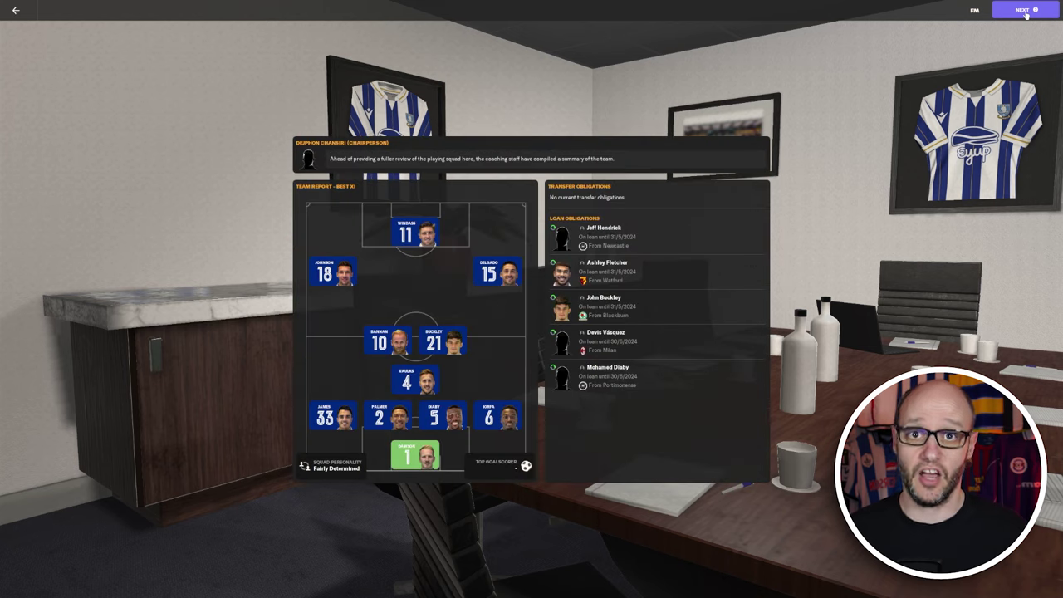
click(1027, 14)
click(1023, 12)
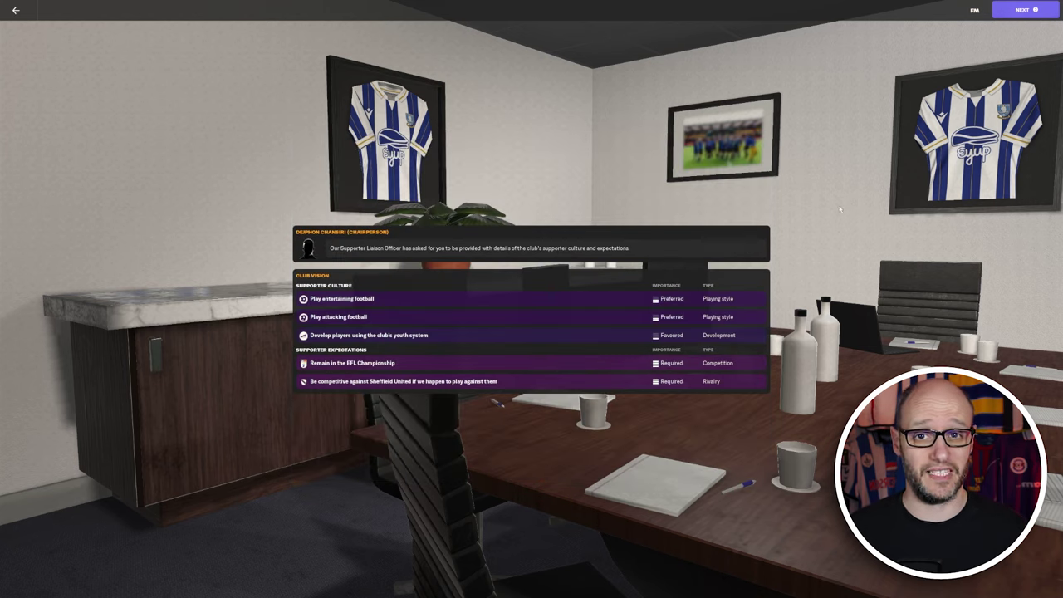
click(1022, 12)
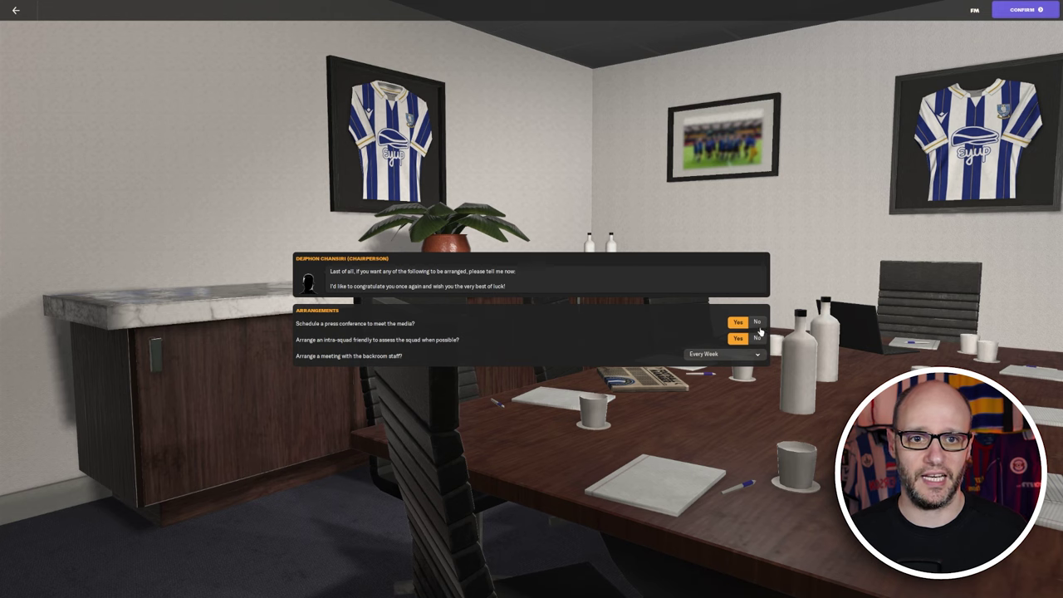
- Decline the intra-squad friendly and save the career under a new name
click(758, 338)
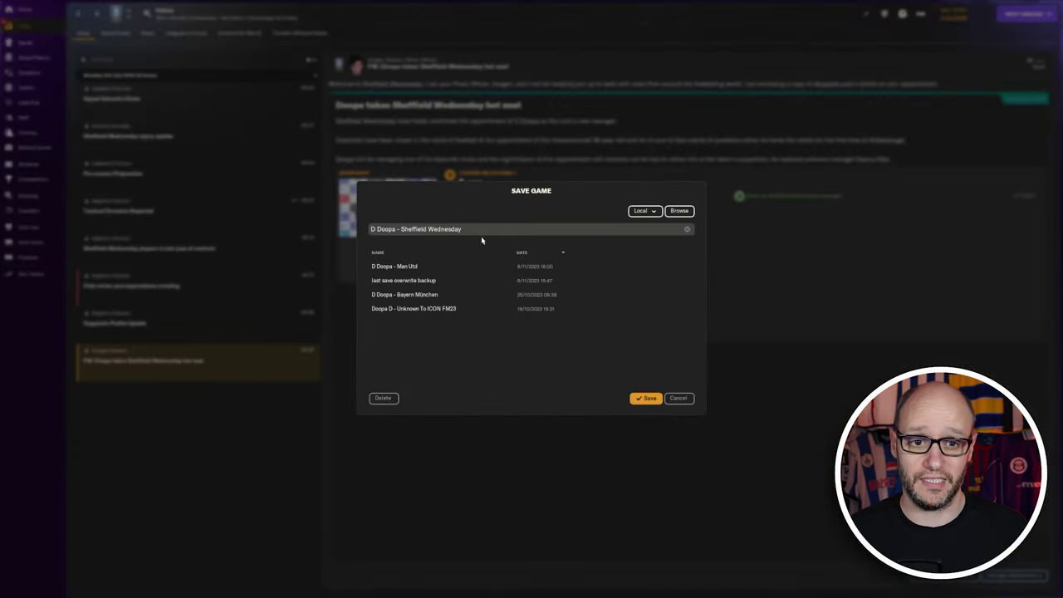
click(478, 231)
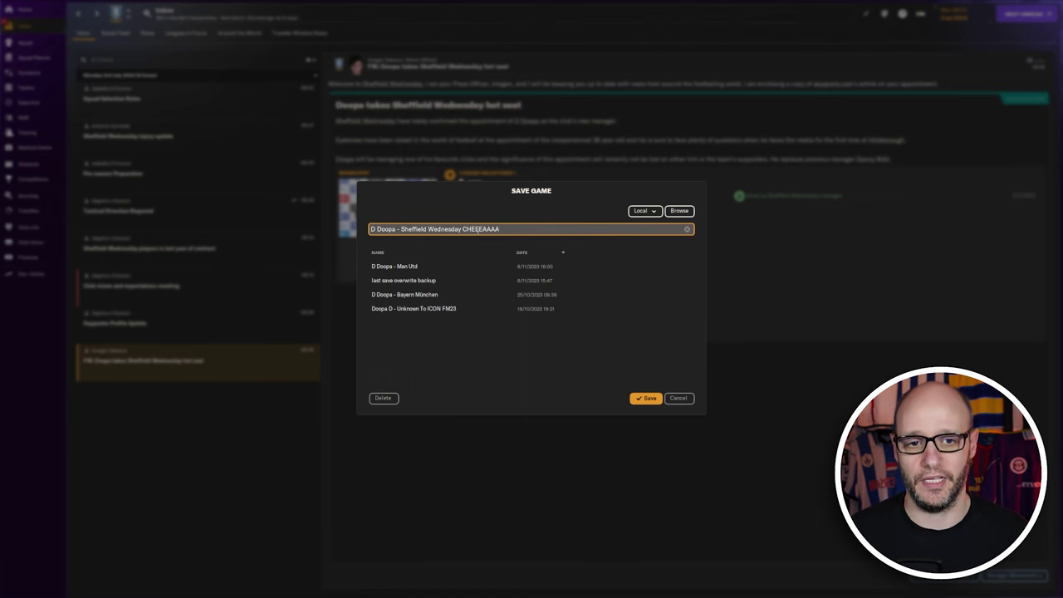
click(633, 398)
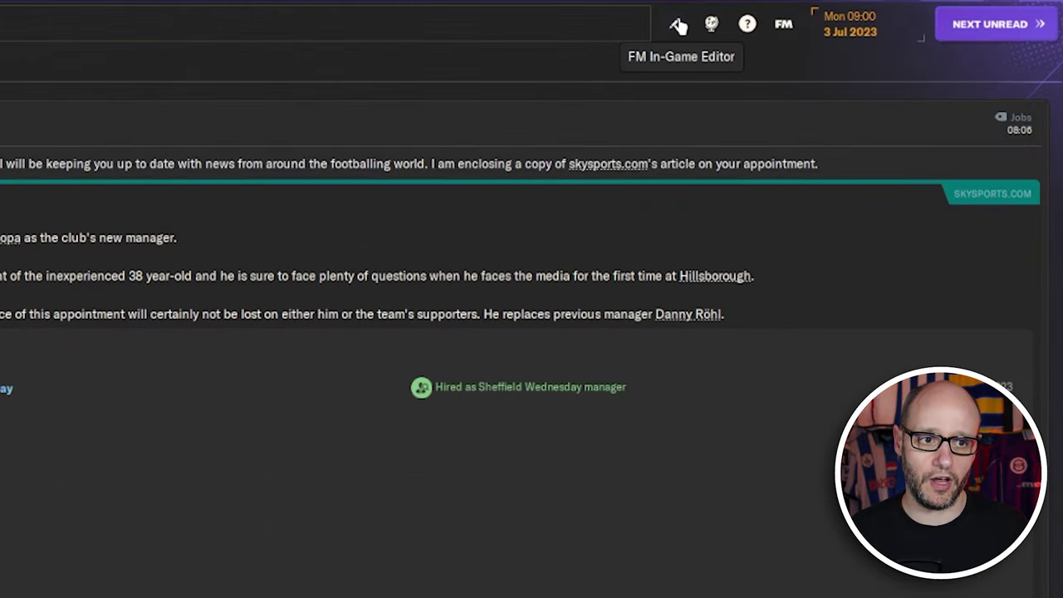
click(783, 24)
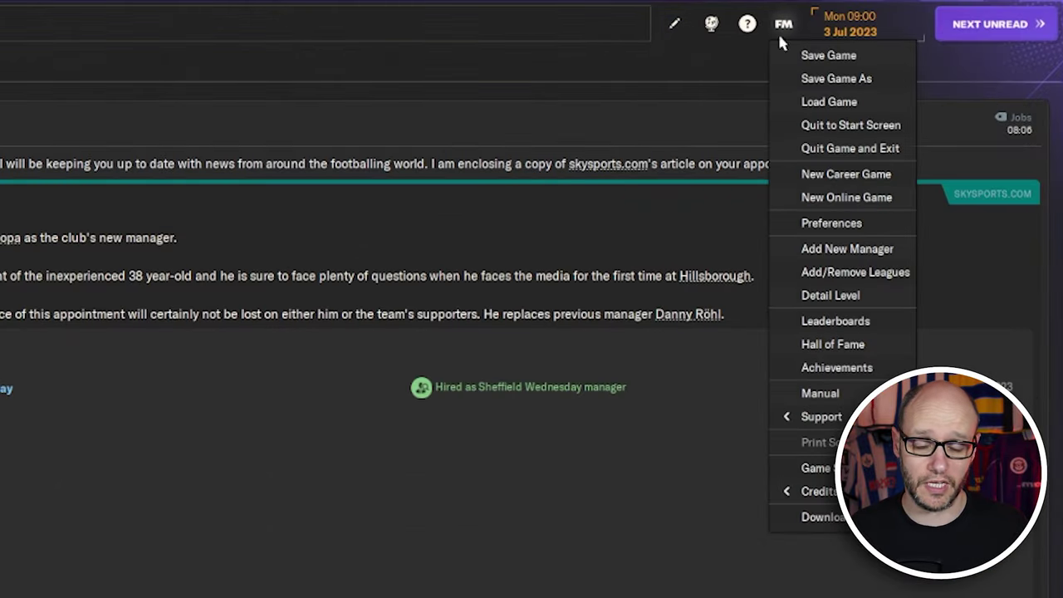
click(856, 227)
click(689, 64)
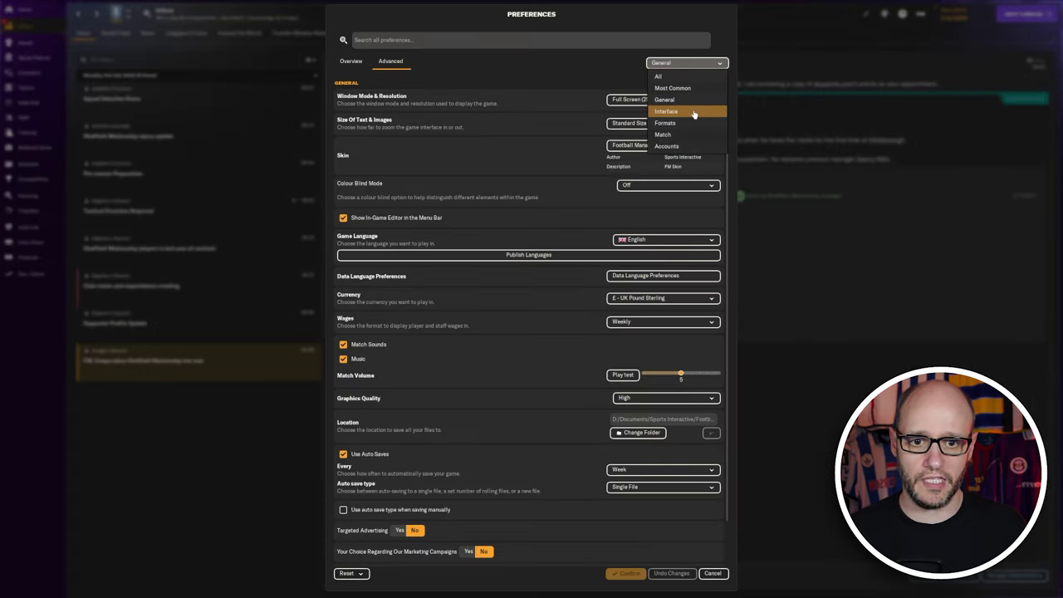
click(694, 114)
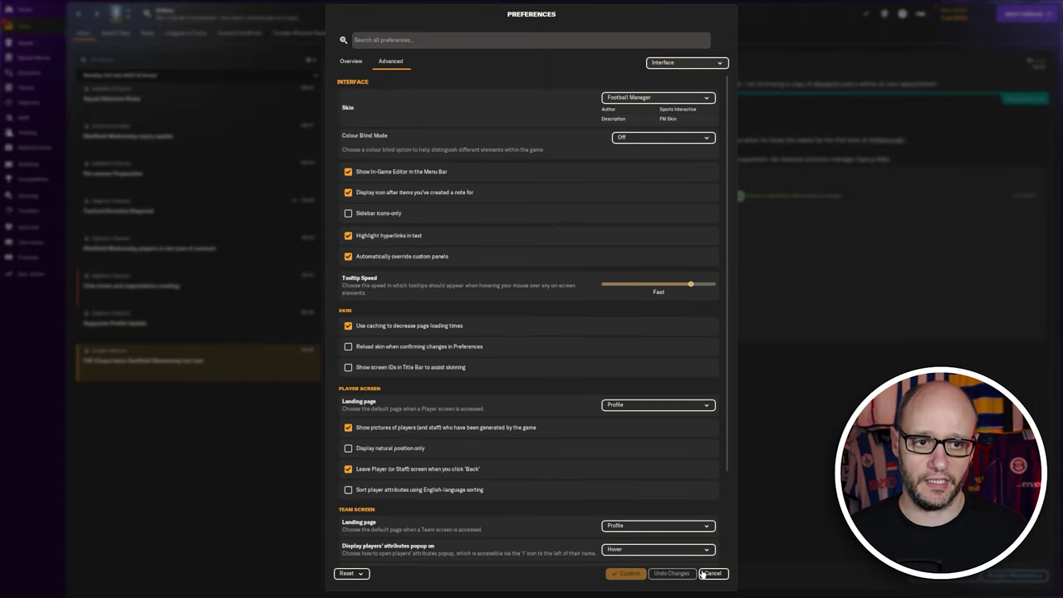
- Close preferences and open Edit Club Details from the In-Game Editor menu on the Squad screen
click(711, 573)
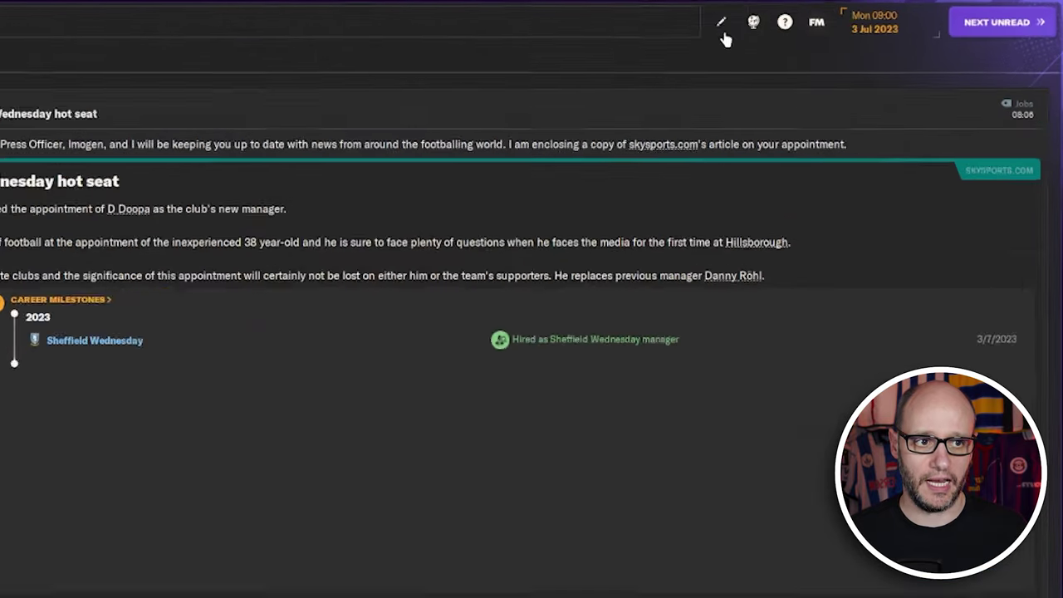
click(869, 14)
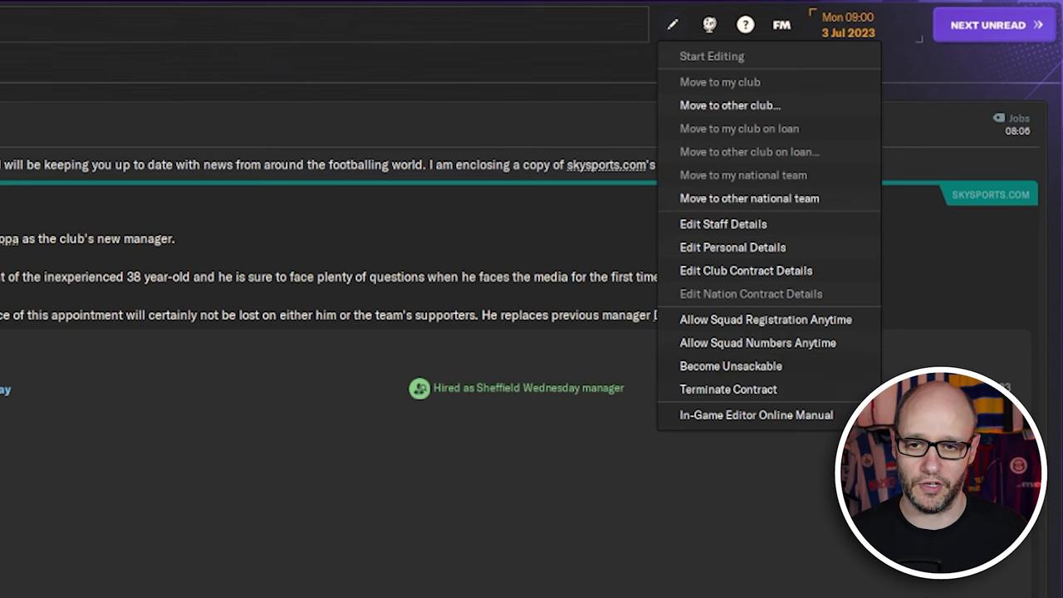
key(Escape)
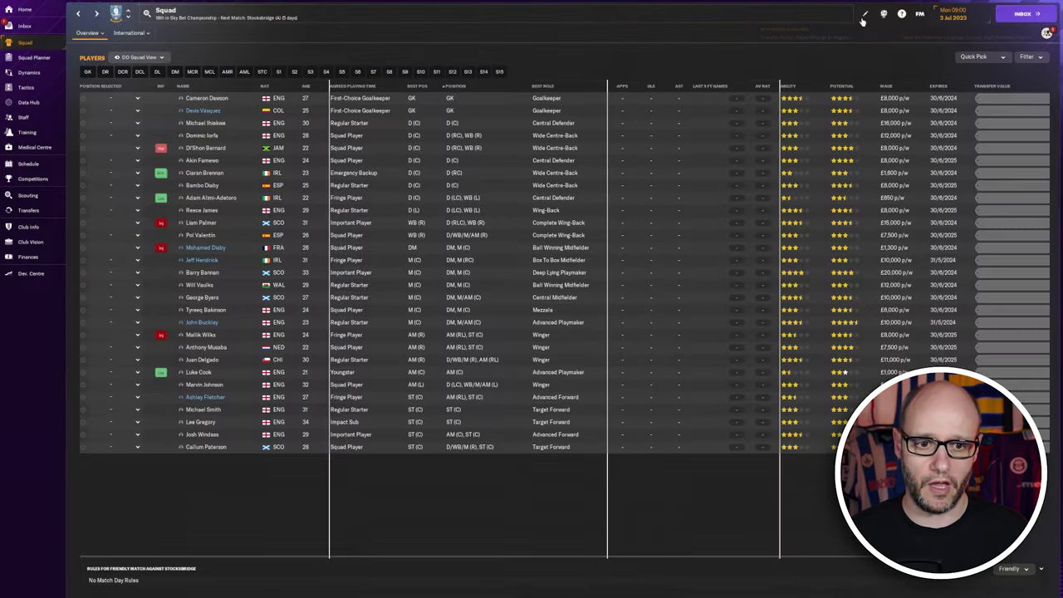
click(864, 15)
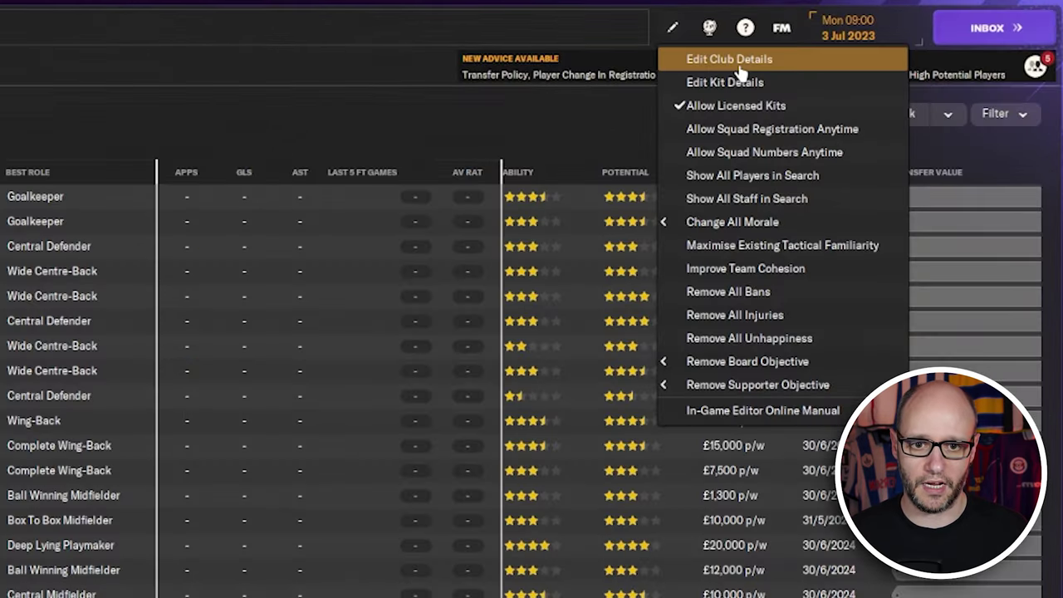
click(731, 60)
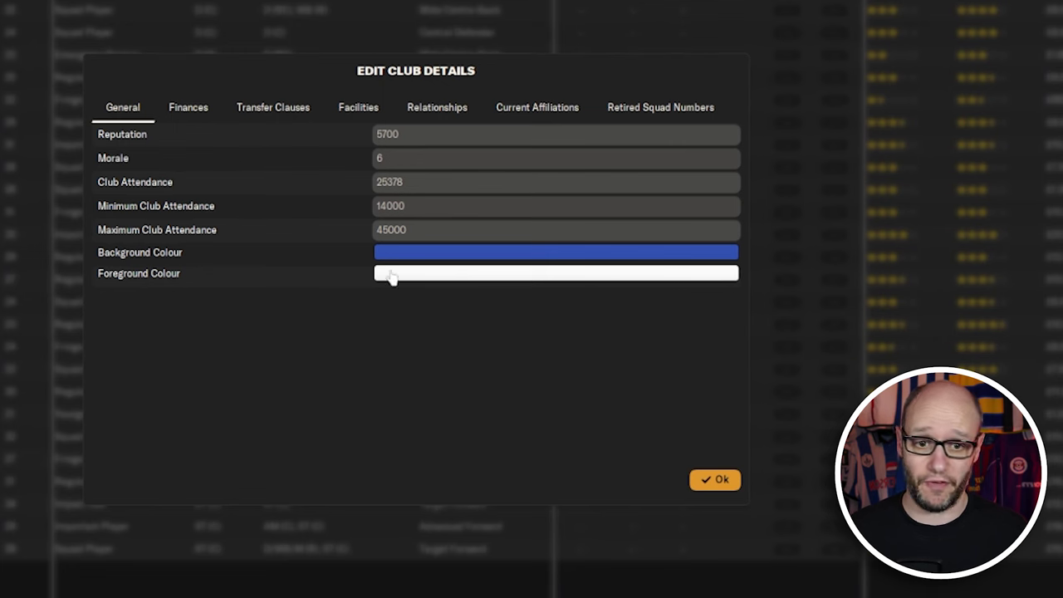
click(194, 110)
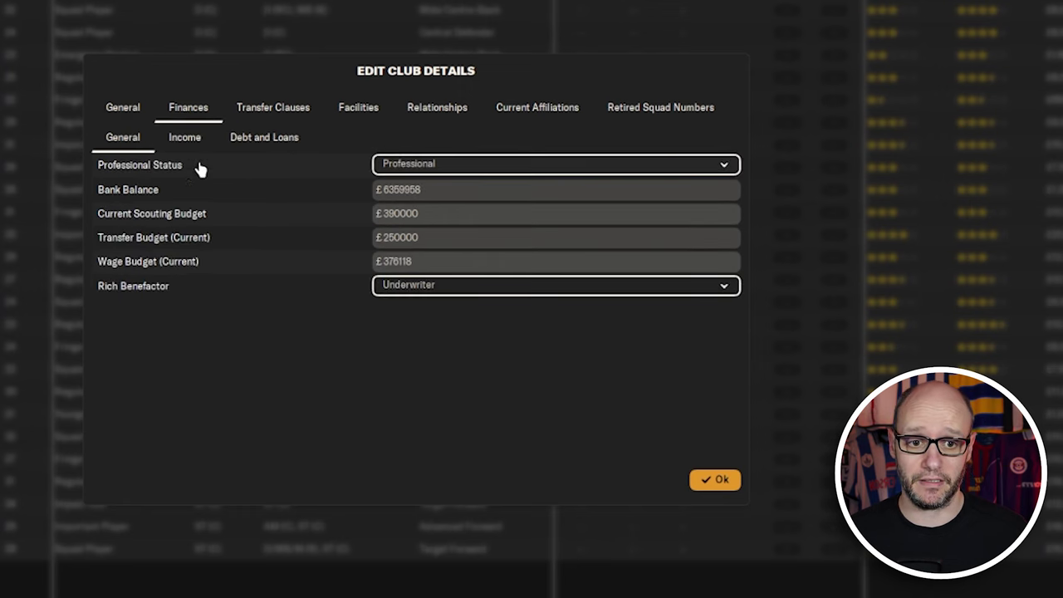
click(382, 191)
text(100000)
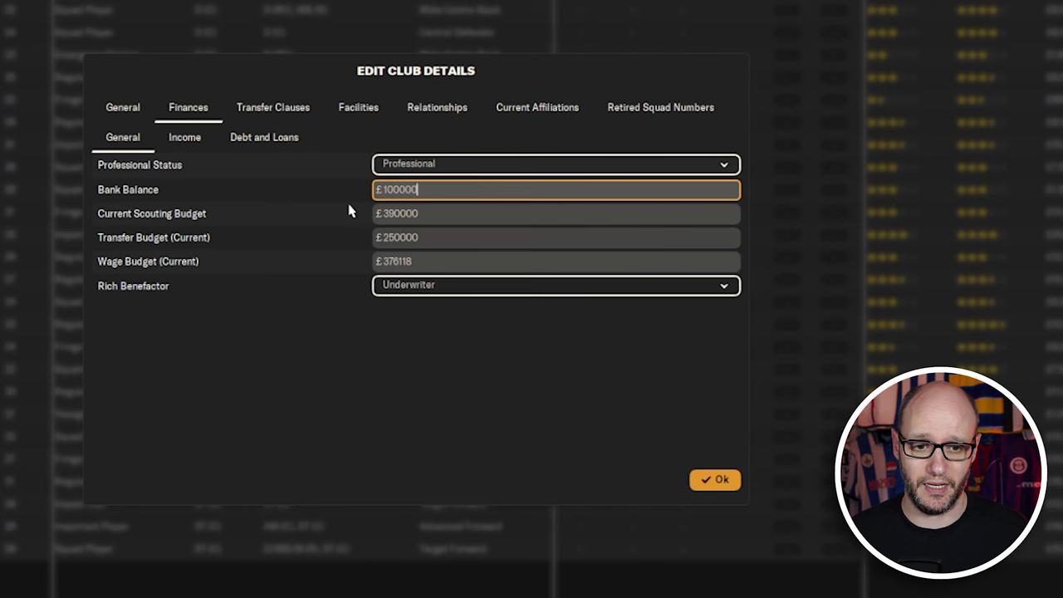
text(000)
click(426, 213)
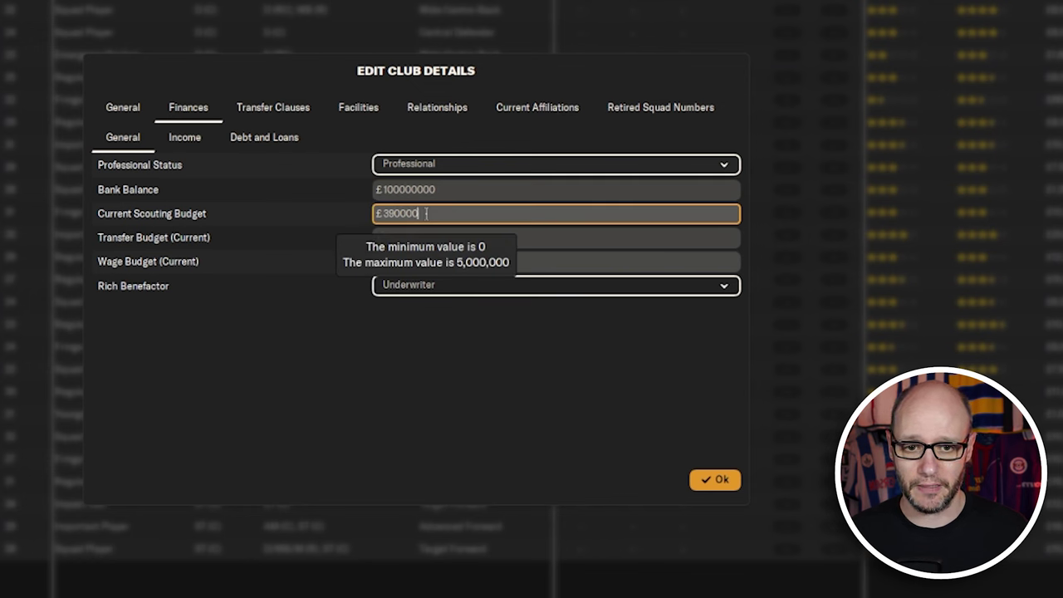
text(0)
click(519, 238)
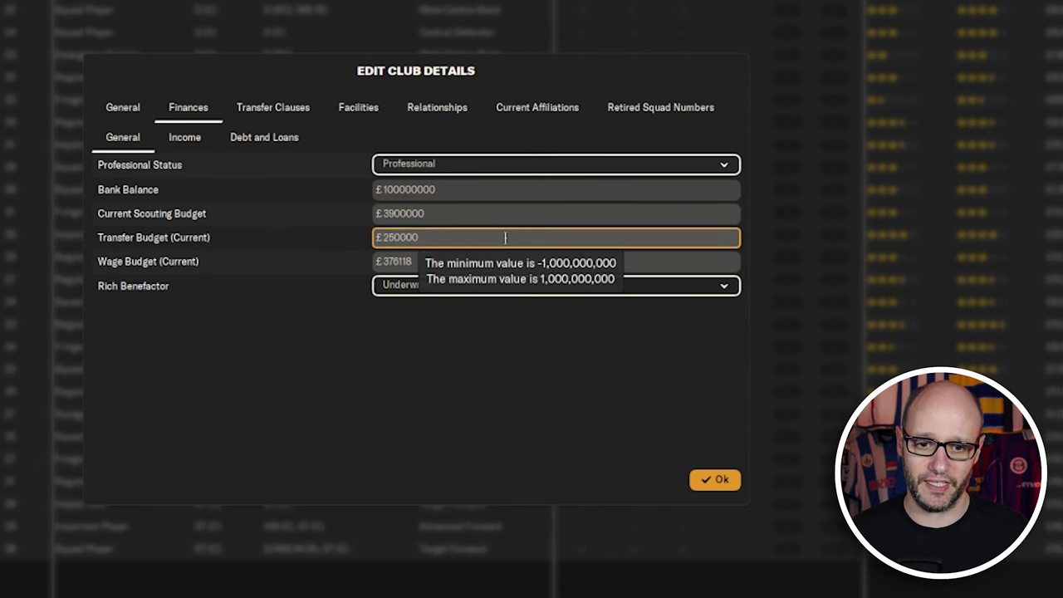
click(501, 211)
click(479, 191)
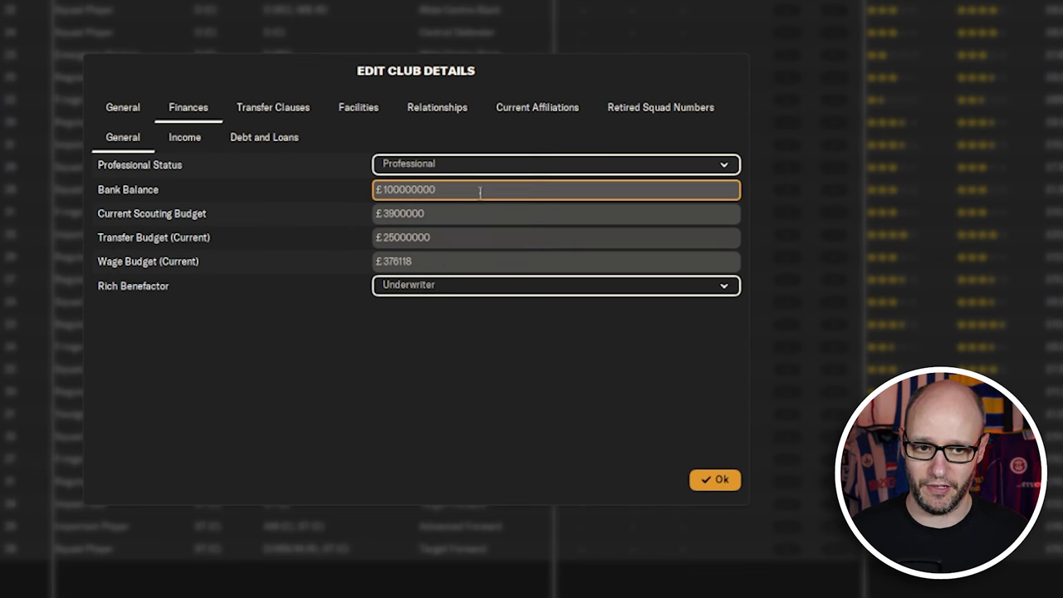
text(0)
click(482, 256)
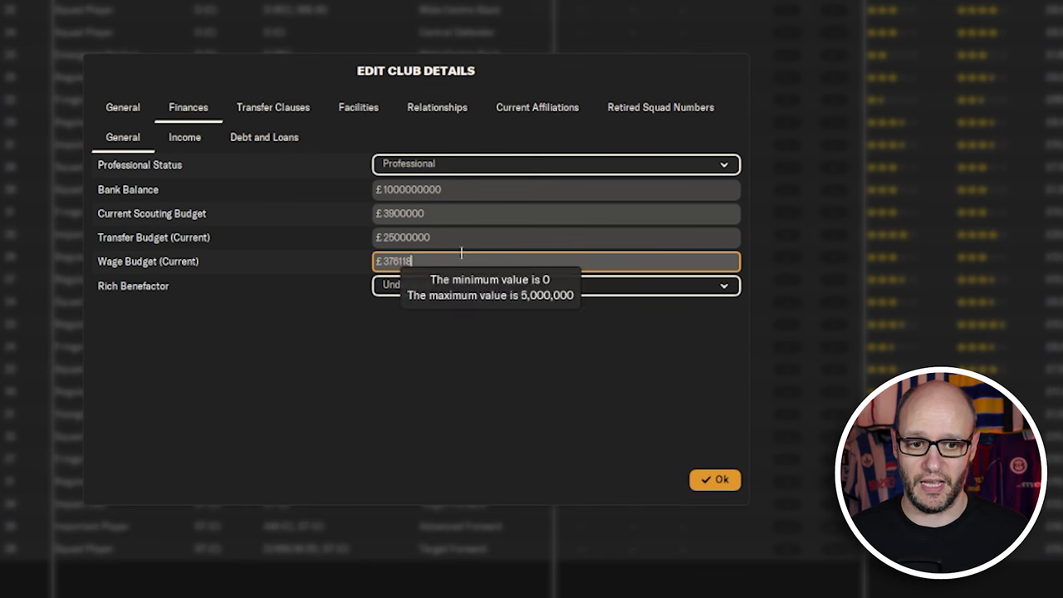
key(BackSpace)
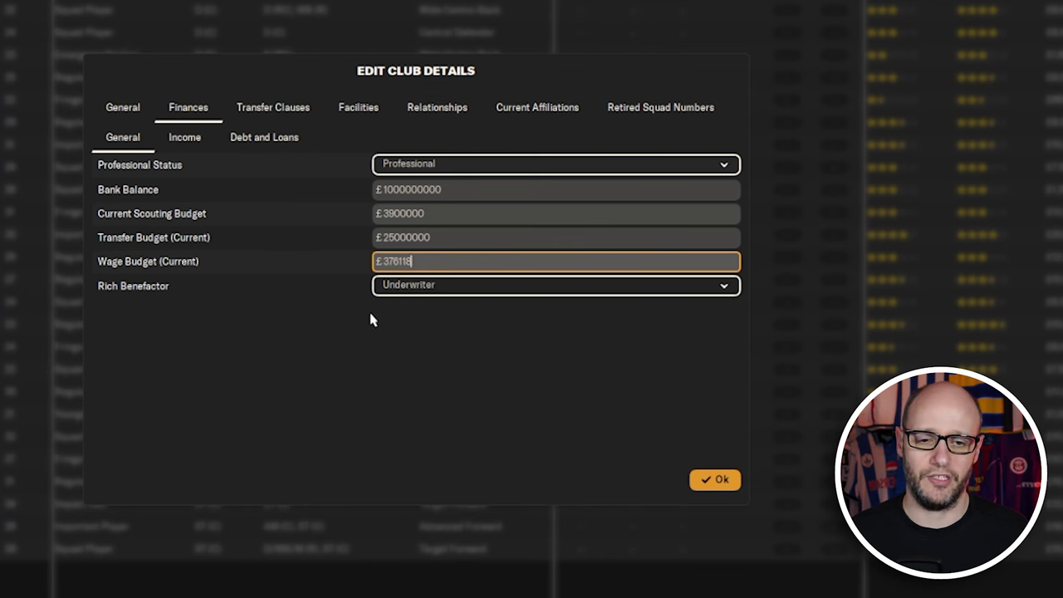
text(0)
- Keep Underwriter as the rich benefactor and show the club's income streams
click(438, 288)
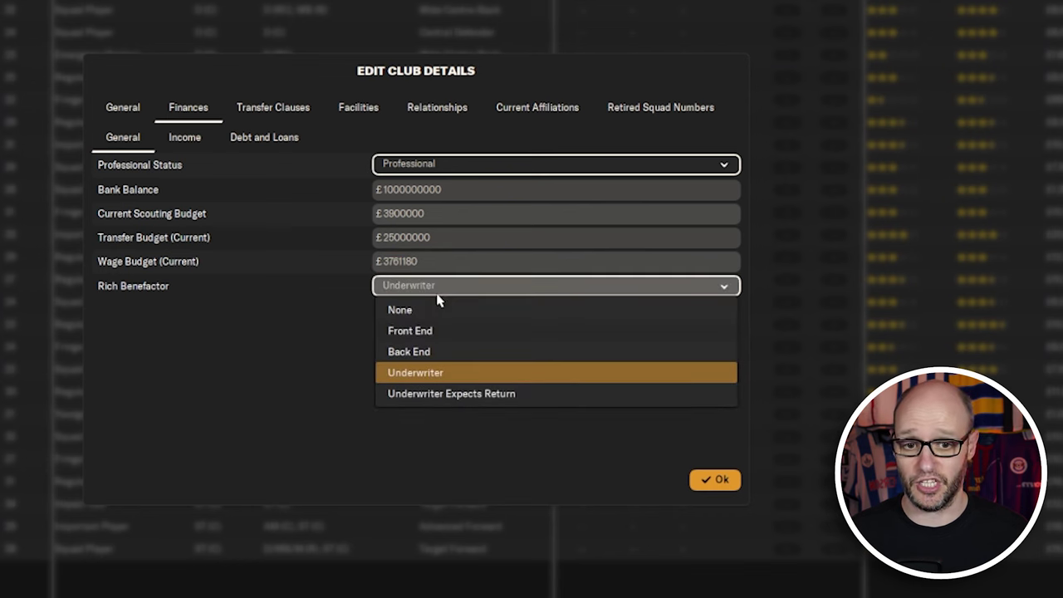
click(440, 290)
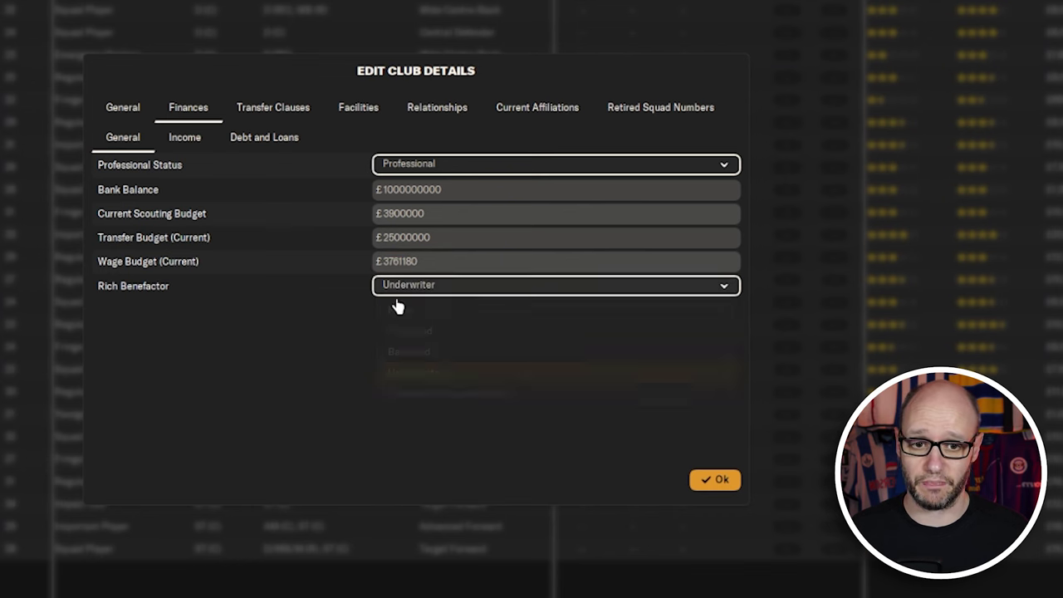
click(262, 120)
click(196, 116)
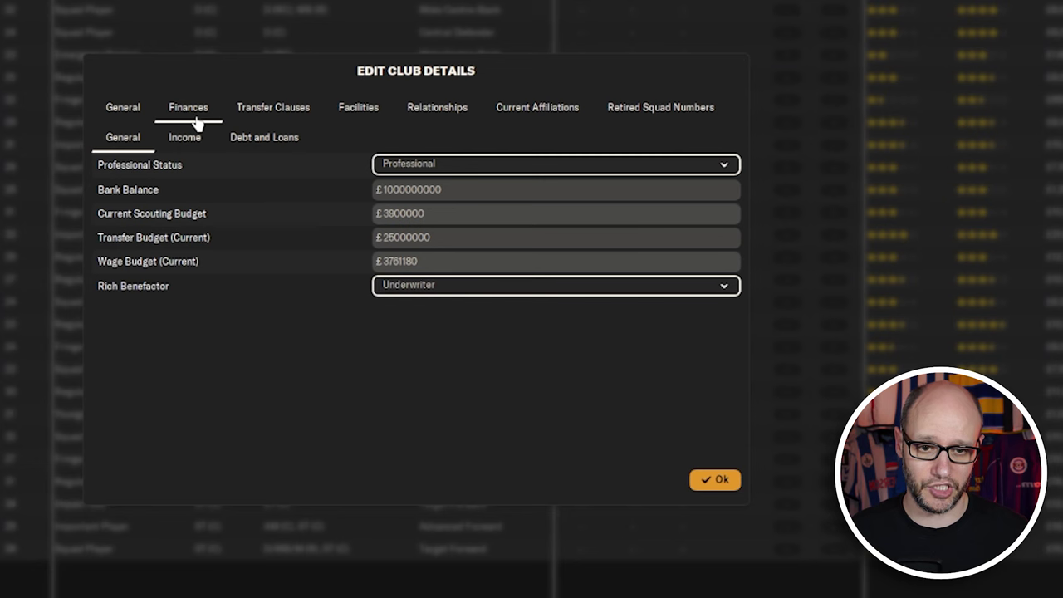
click(190, 144)
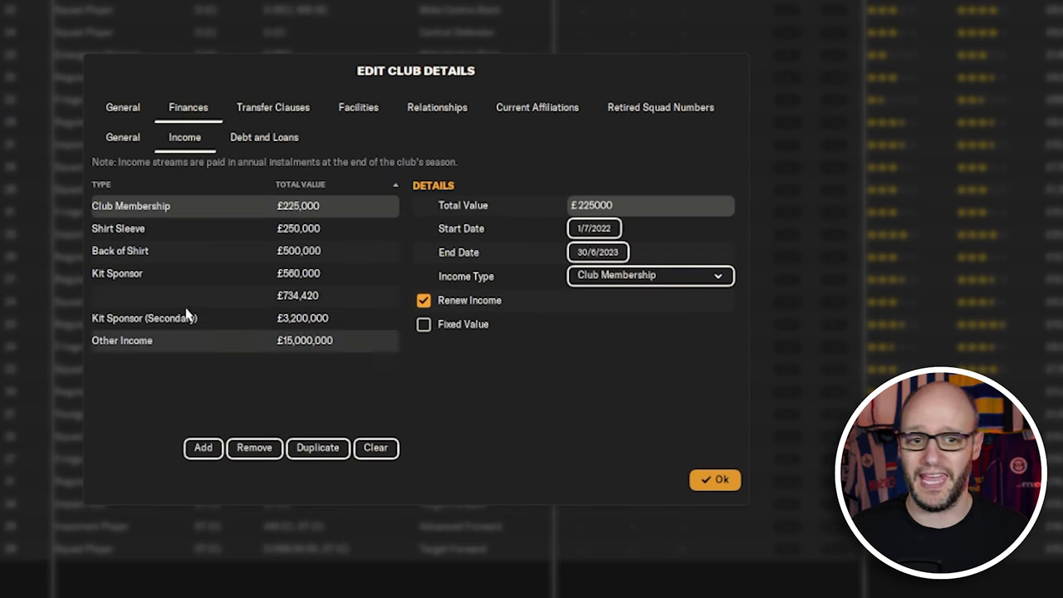
- Remove all four entries under Debt and Loans
click(246, 145)
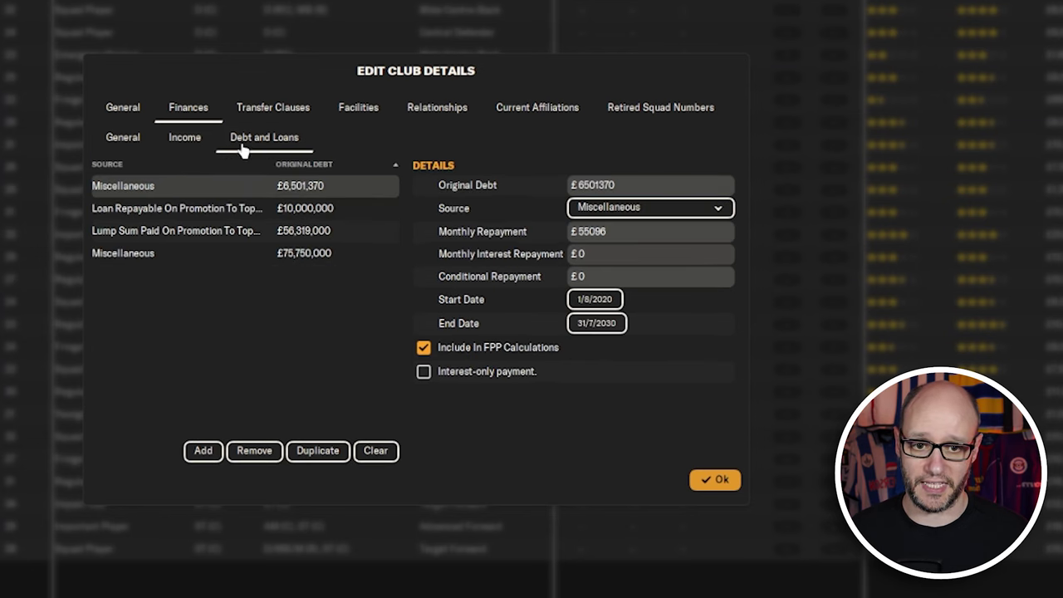
click(257, 451)
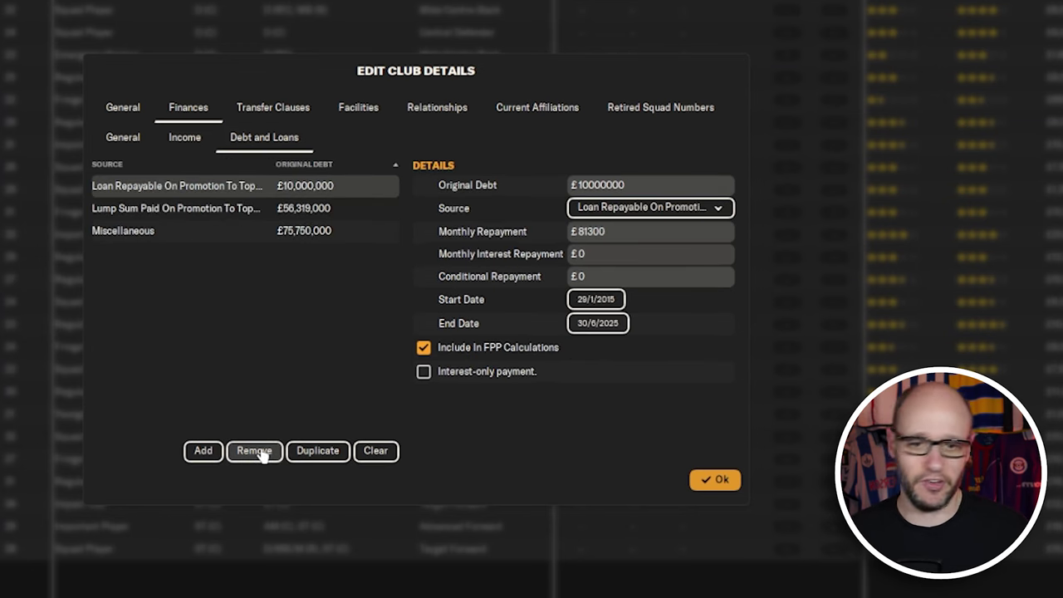
click(258, 451)
click(258, 451)
click(256, 451)
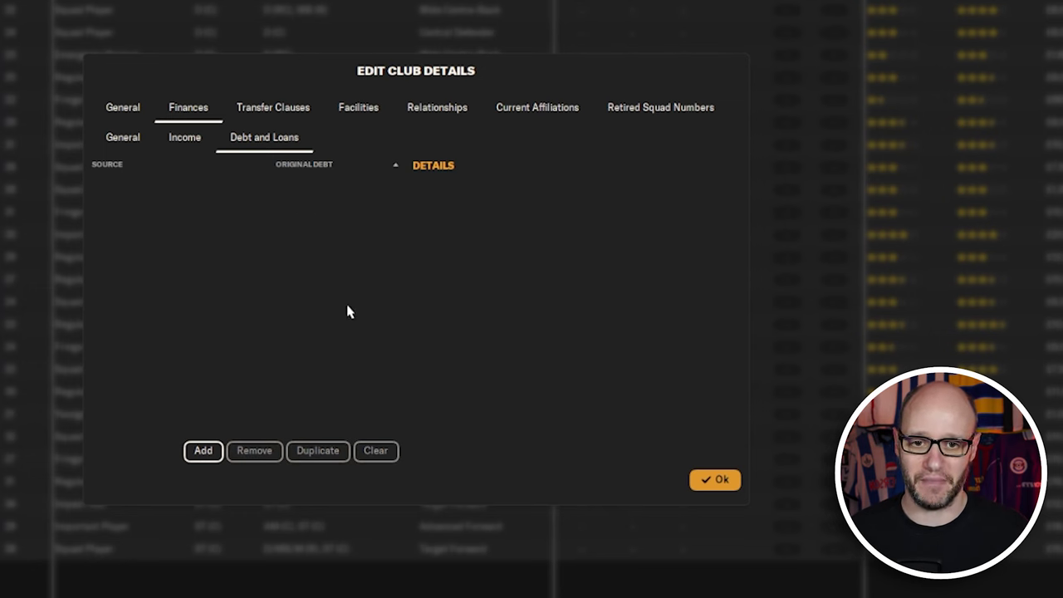
- Browse the instalment, conditional fee, sell-on, buy back and wage contribution clauses
click(282, 109)
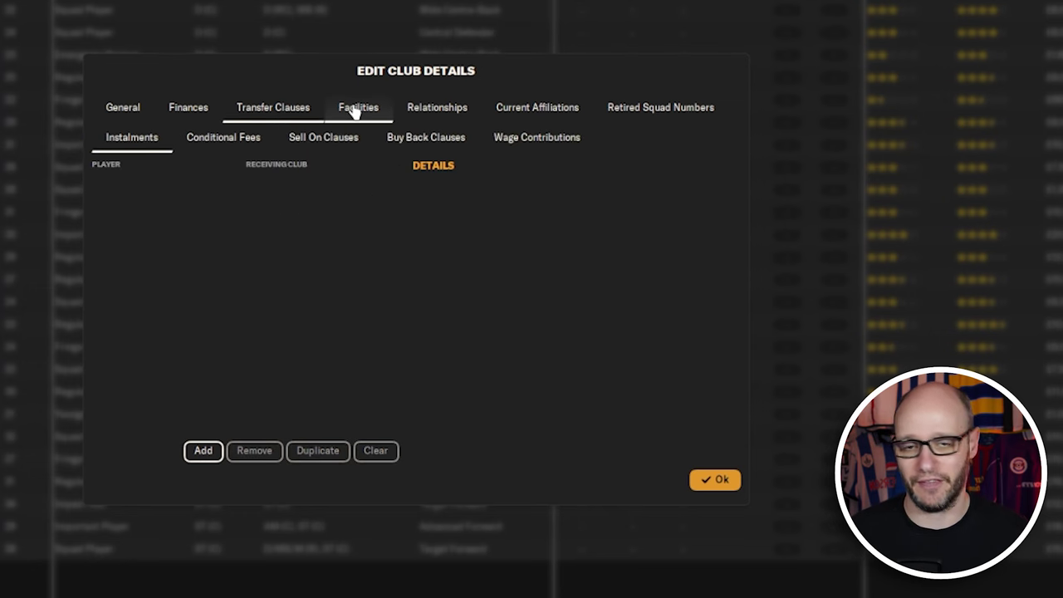
click(356, 110)
click(260, 110)
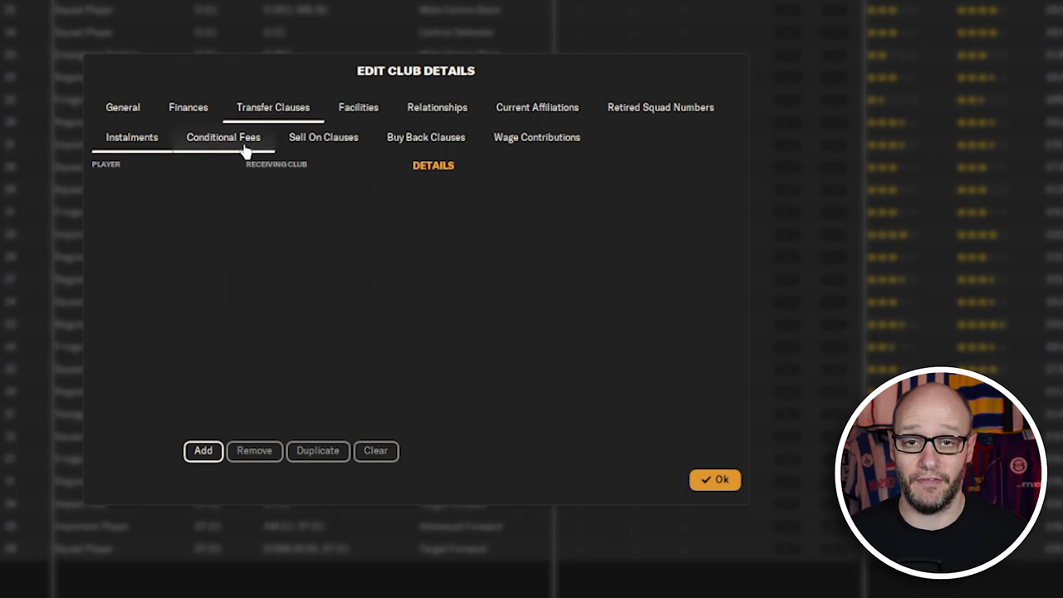
click(248, 140)
click(418, 147)
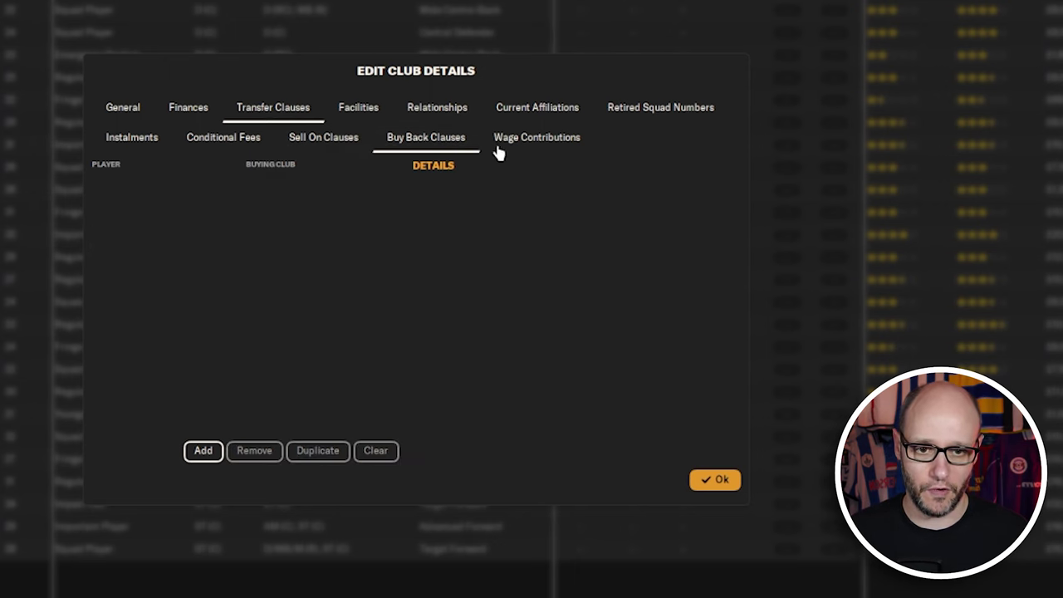
click(524, 152)
- Set the stadium condition to 20 on the Facilities tab
click(420, 140)
click(356, 120)
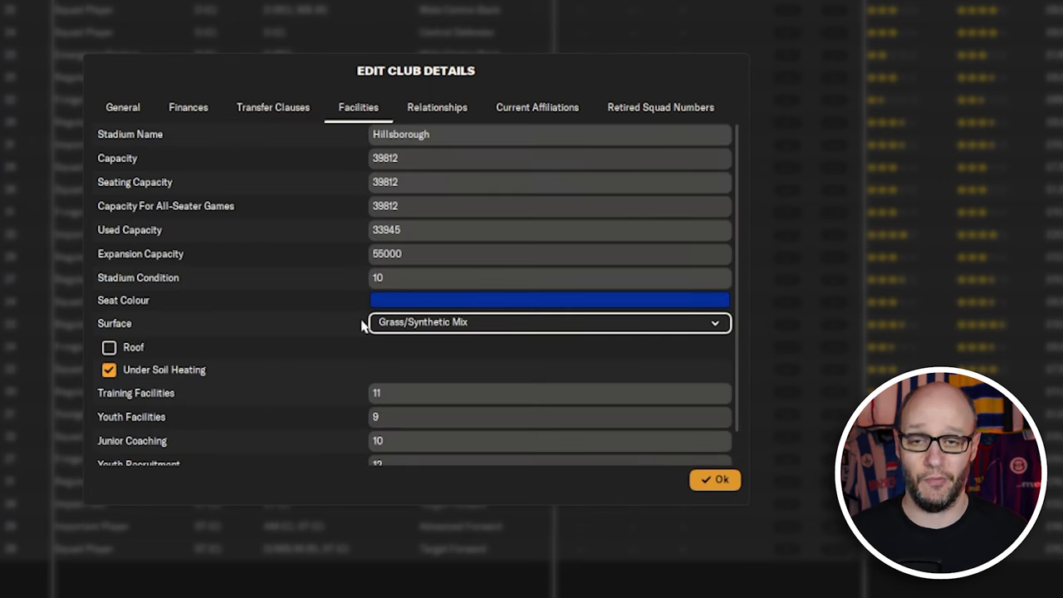
click(402, 280)
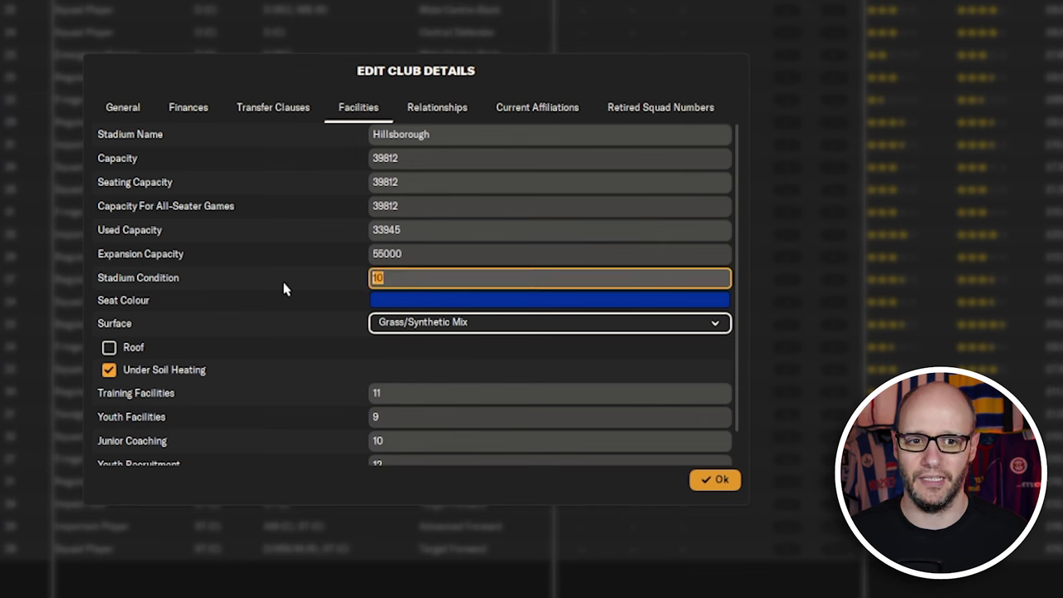
text(20)
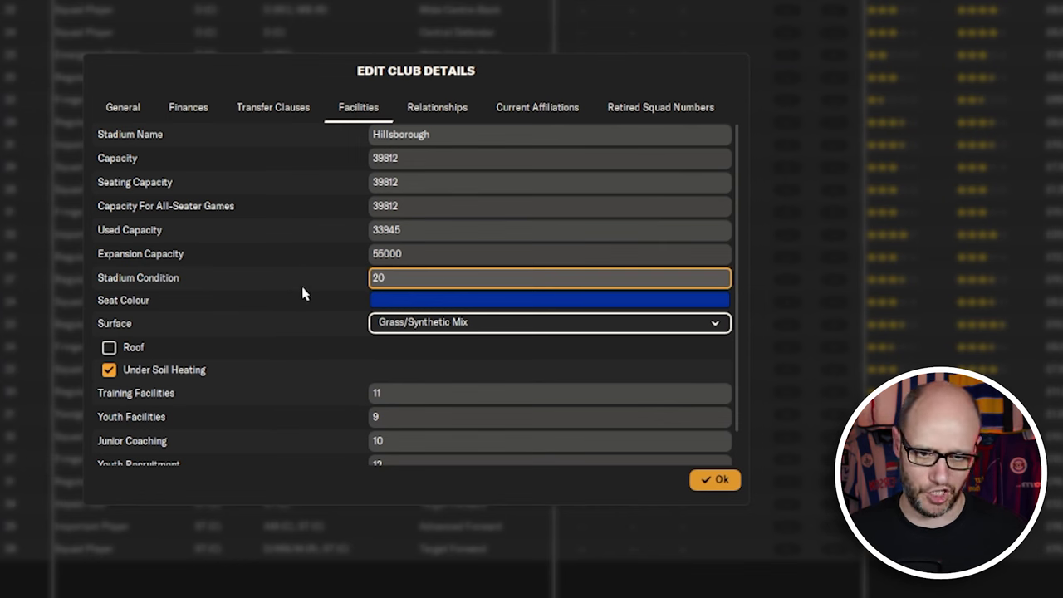
click(463, 254)
click(468, 277)
drag(739, 275, 736, 351)
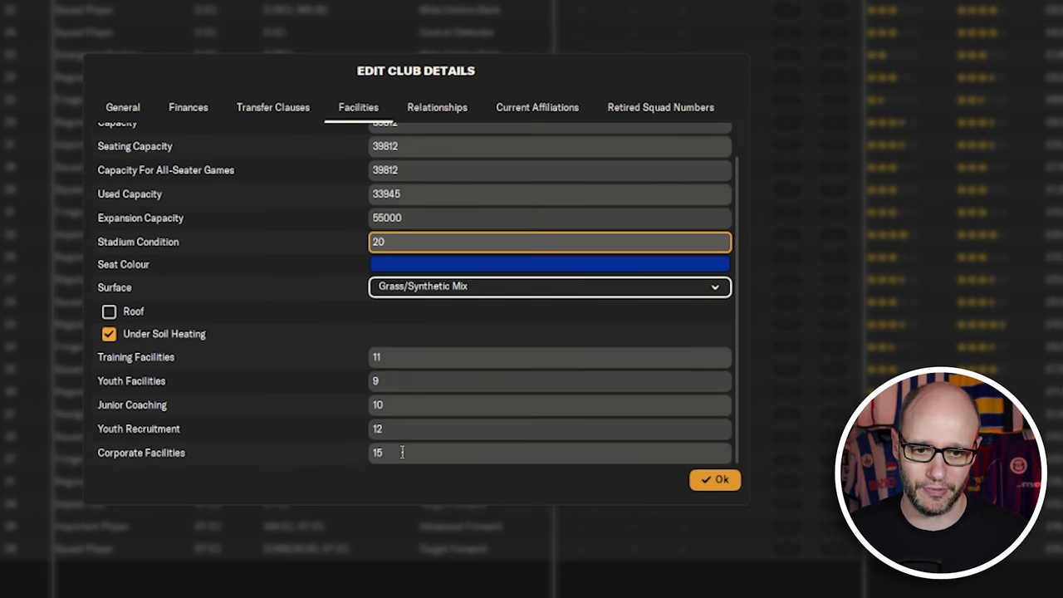
- Set training, youth, junior coaching, youth recruitment and corporate facilities all to 20
click(392, 356)
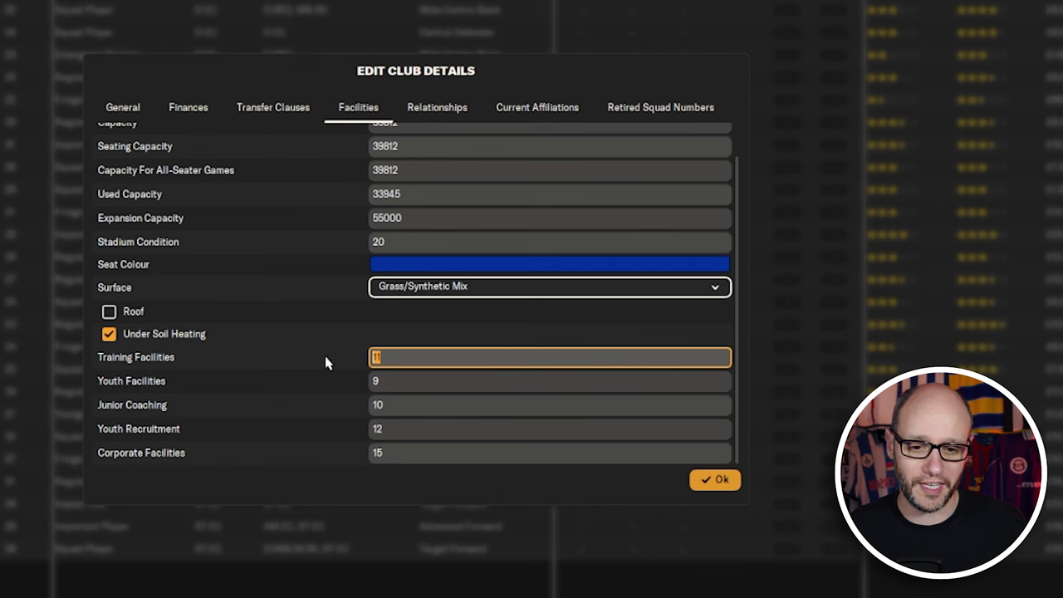
text(20)
key(Tab)
text(20)
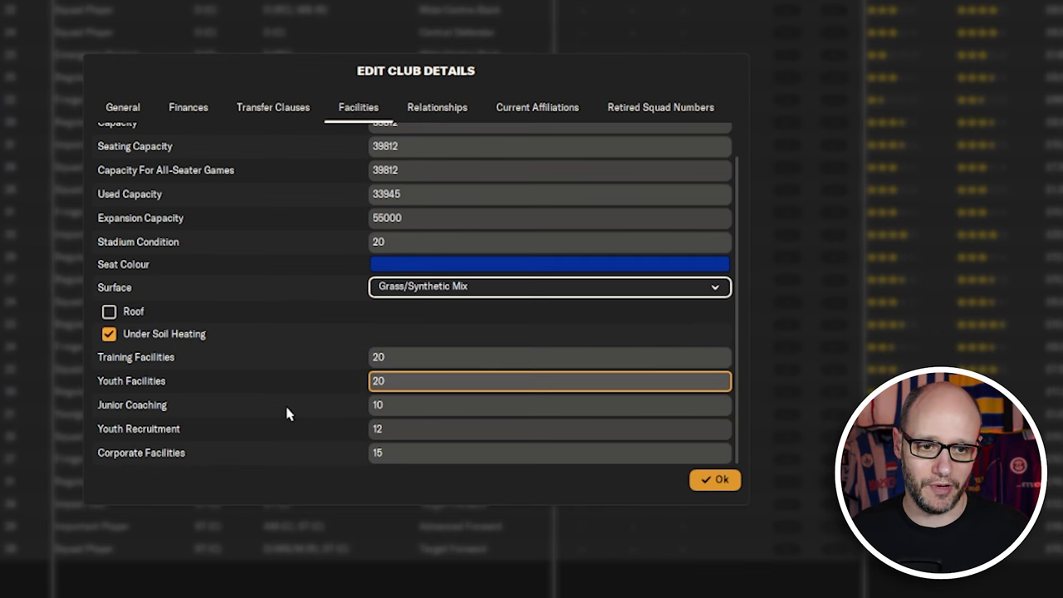
key(Tab)
text(20)
key(Tab)
text(20)
key(Tab)
text(20)
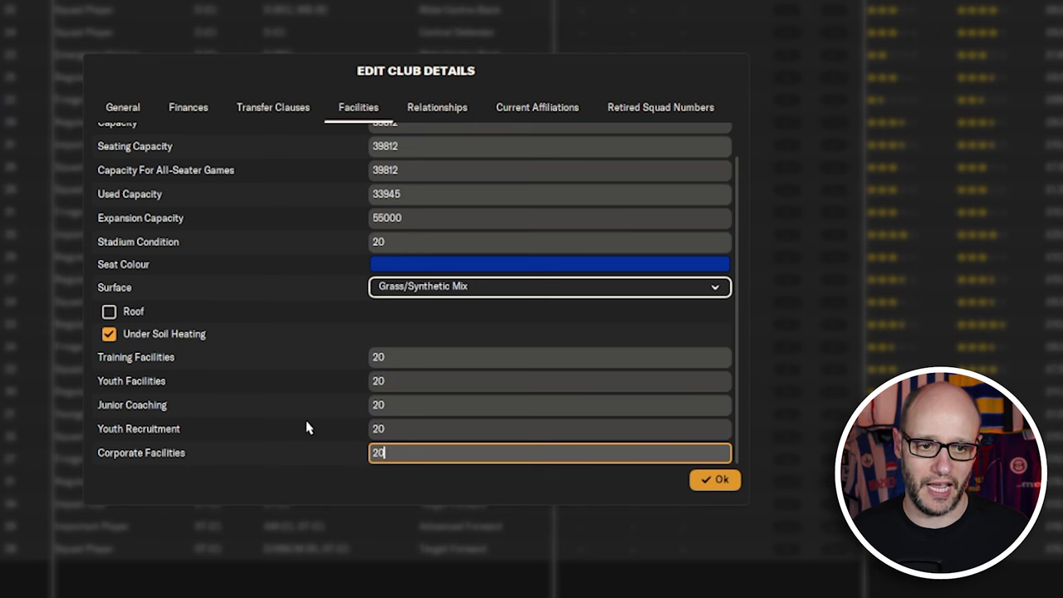
- Look through Relationships, Current Affiliations and Retired Squad Numbers
click(425, 125)
click(529, 125)
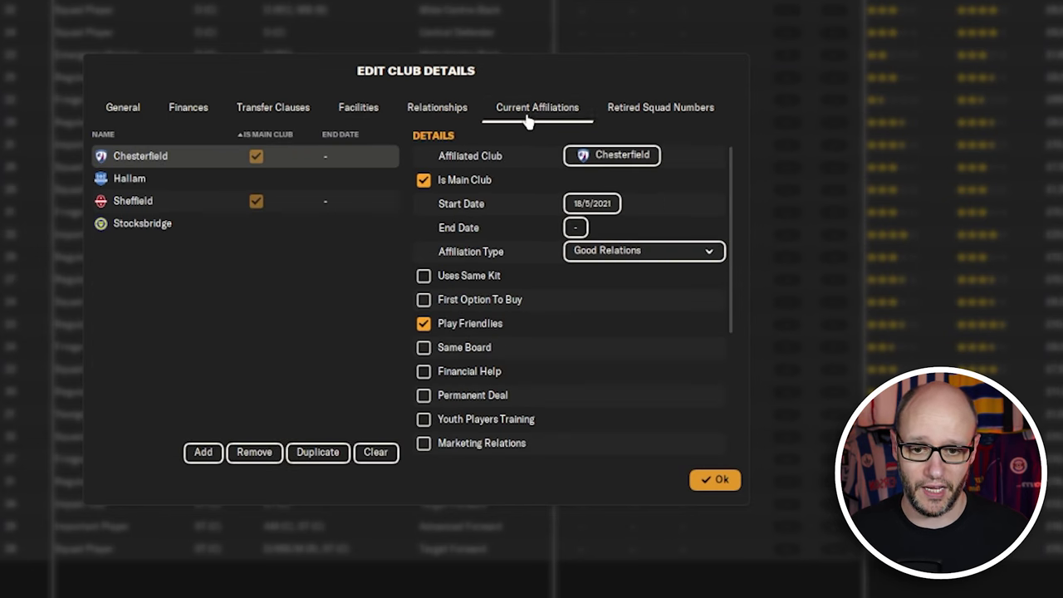
click(628, 116)
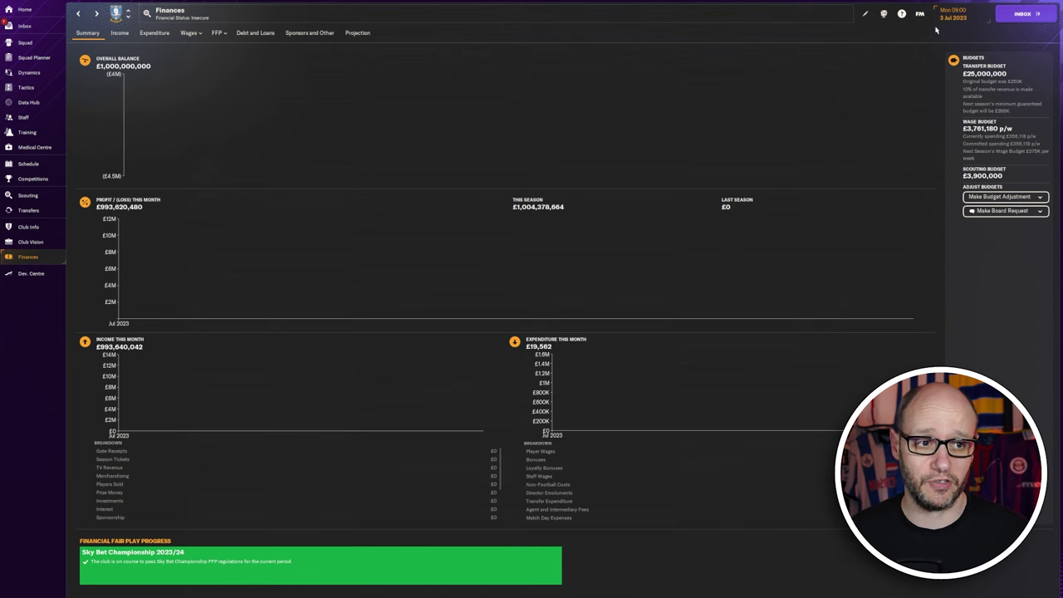
- Reopen Edit Club Details and set the current transfer budget to £250,000,000
click(866, 15)
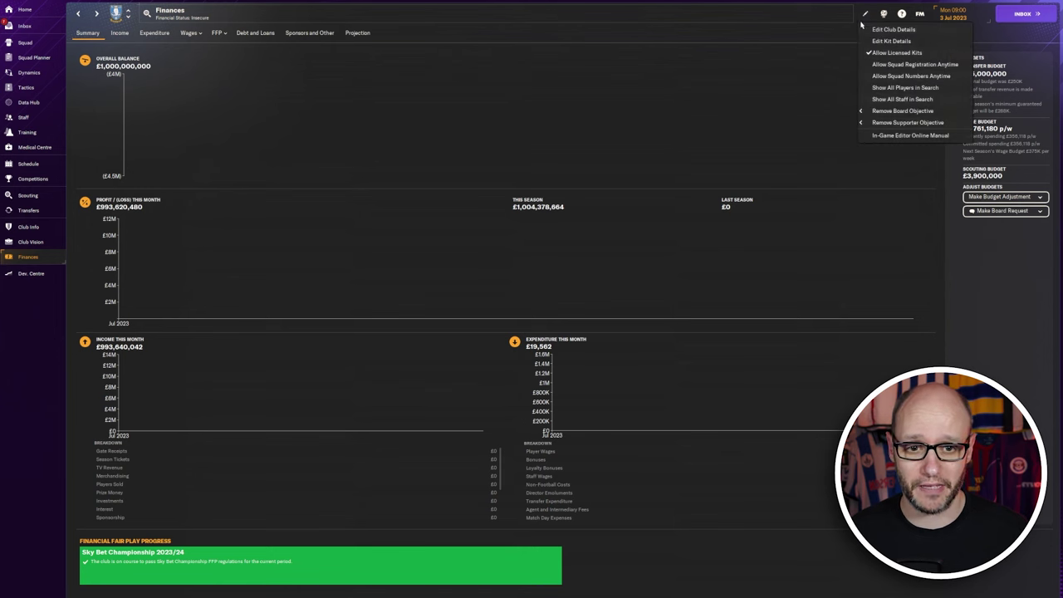
click(908, 30)
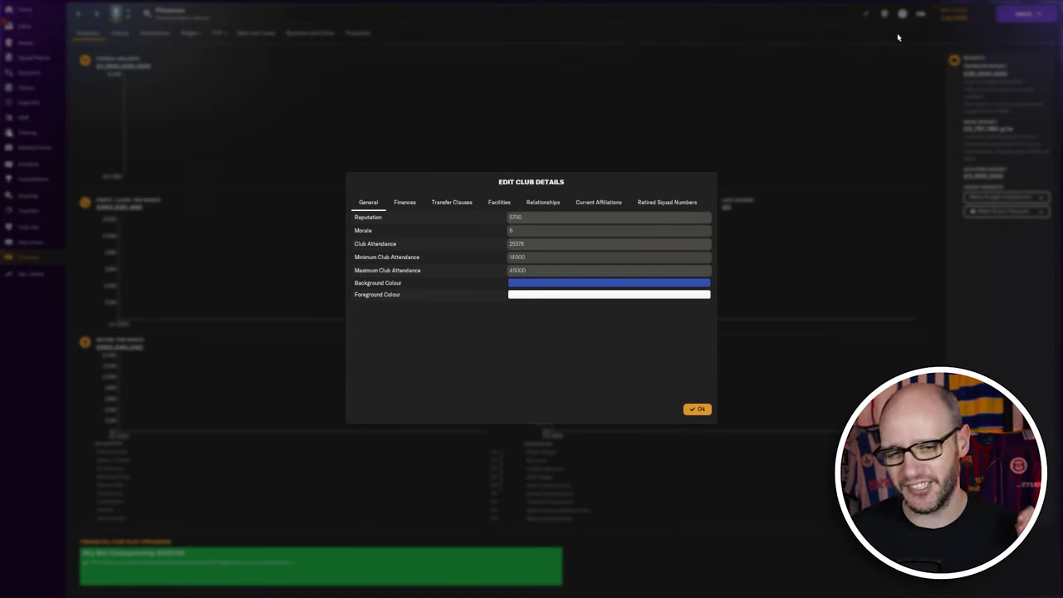
click(414, 208)
click(545, 274)
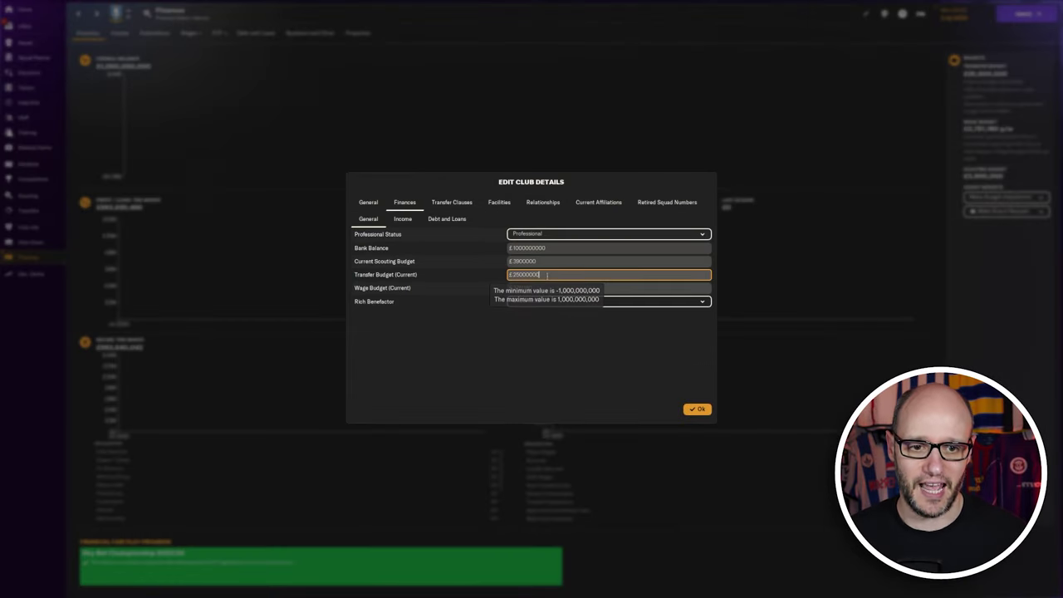
click(694, 412)
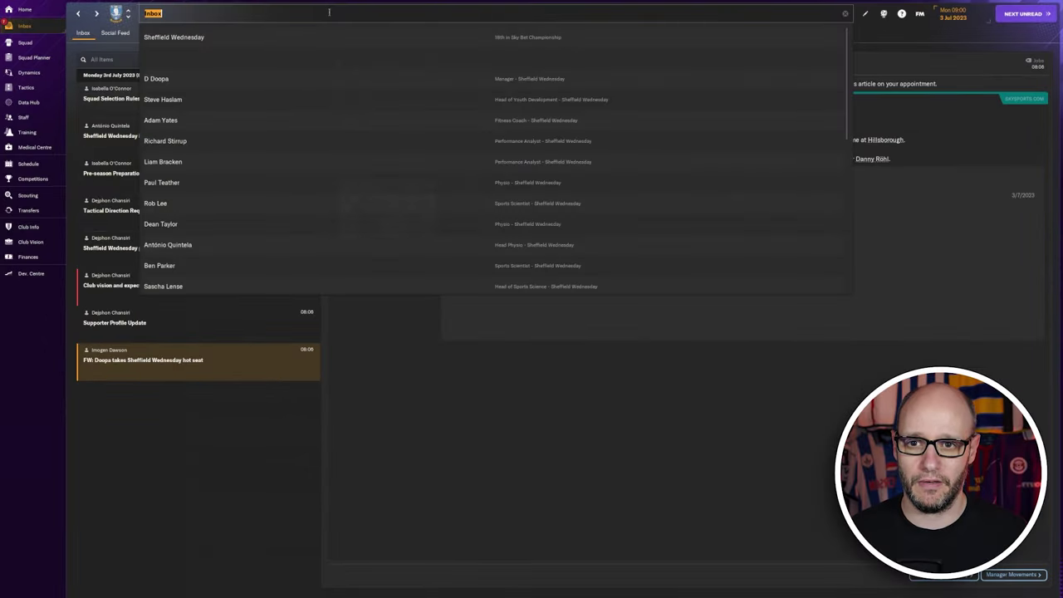
- Search 'haa' and move Erling Haaland to Sheffield Wednesday for a £0 fee, then review his career stats
text(haaland)
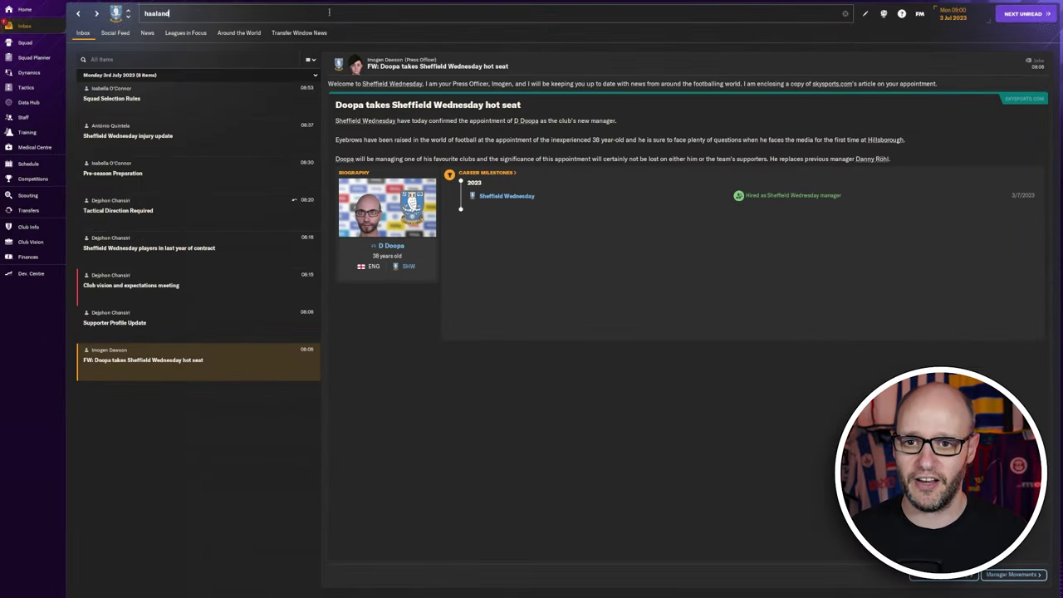
key(Return)
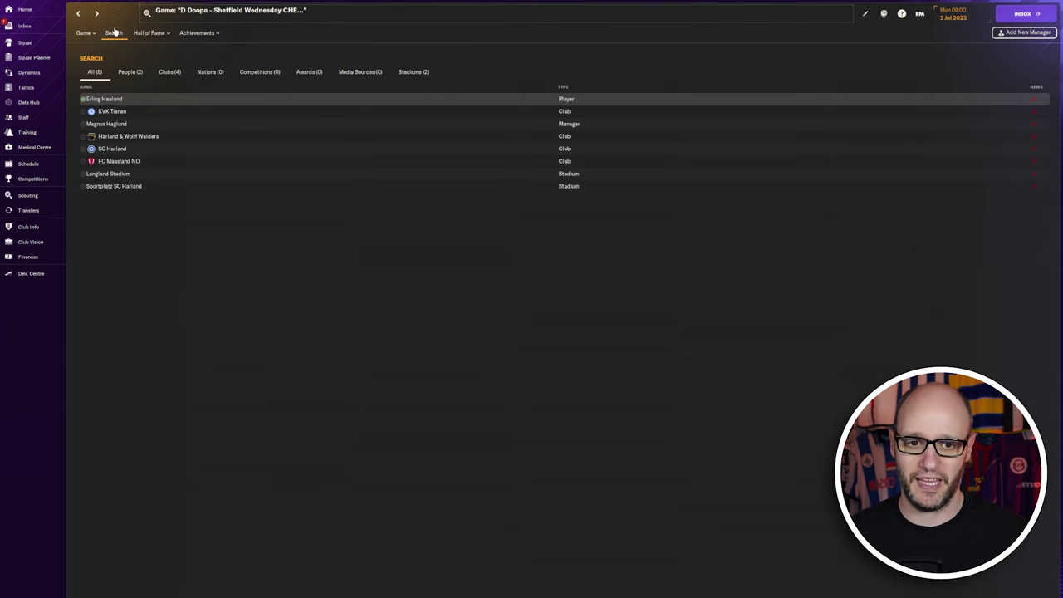
click(117, 100)
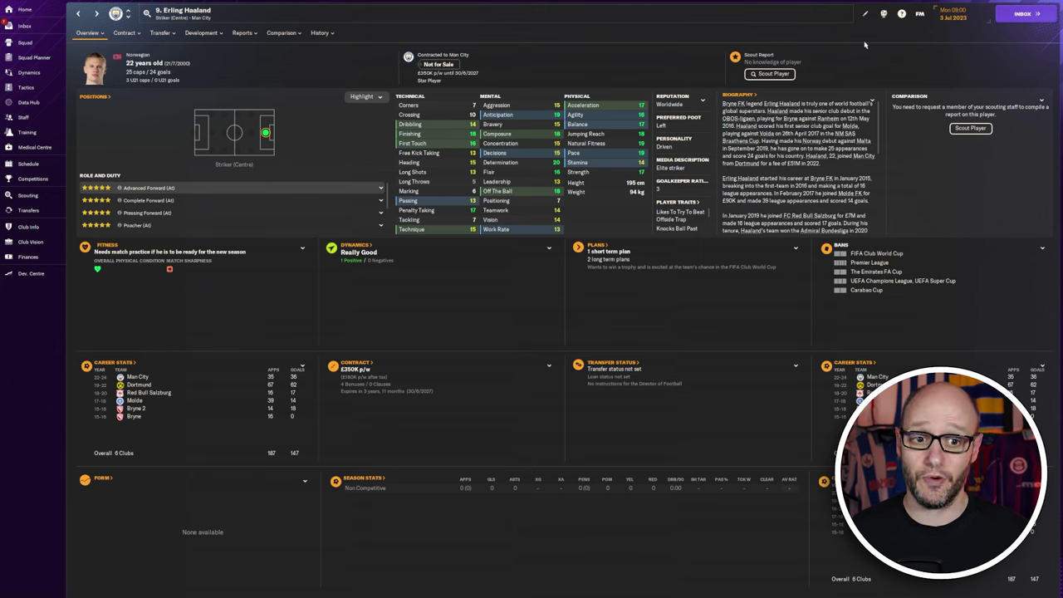
click(865, 14)
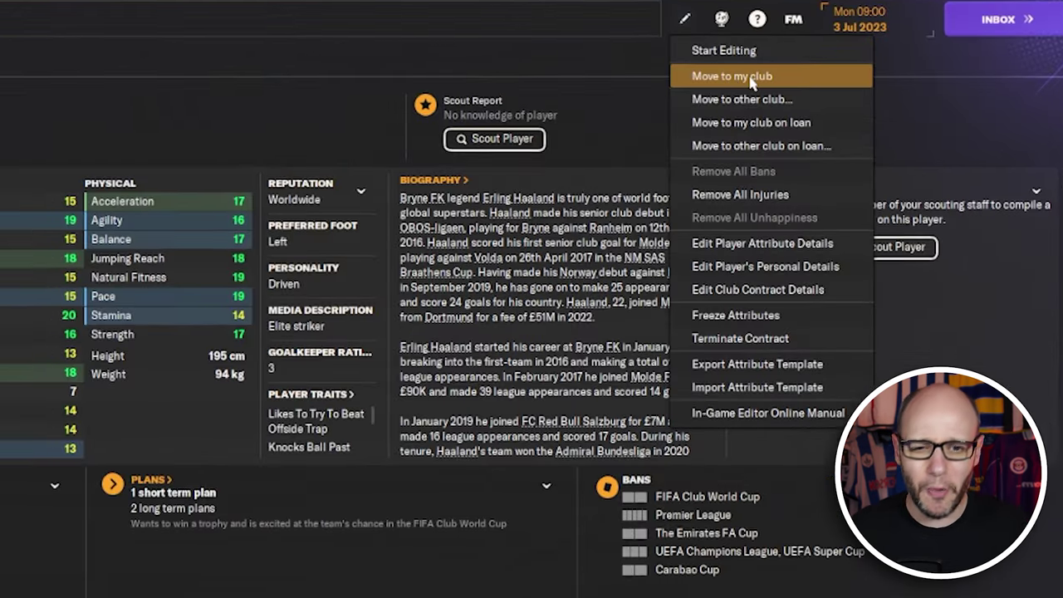
click(736, 90)
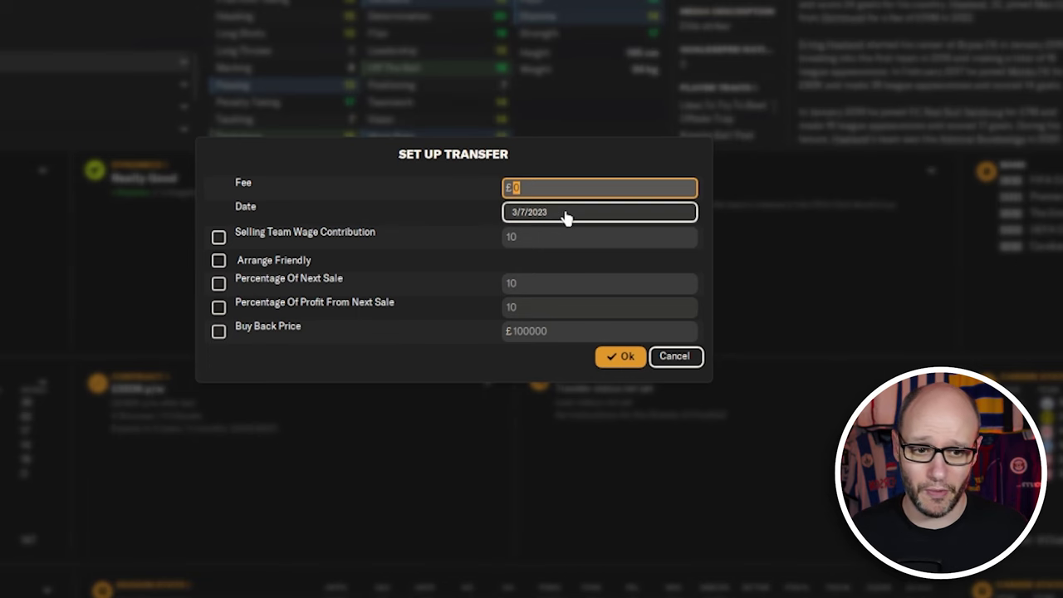
click(624, 355)
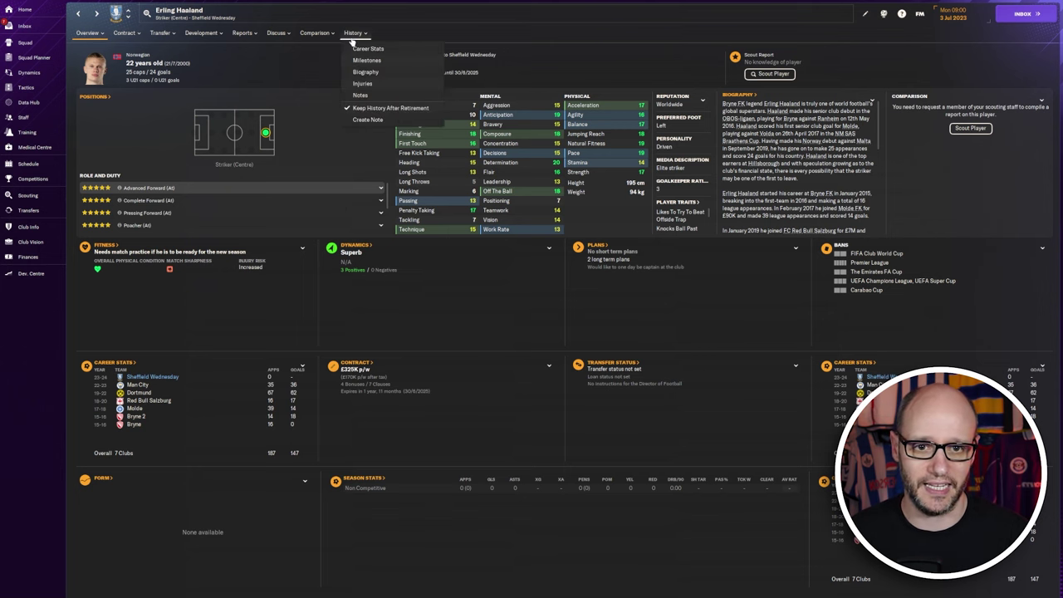
click(353, 33)
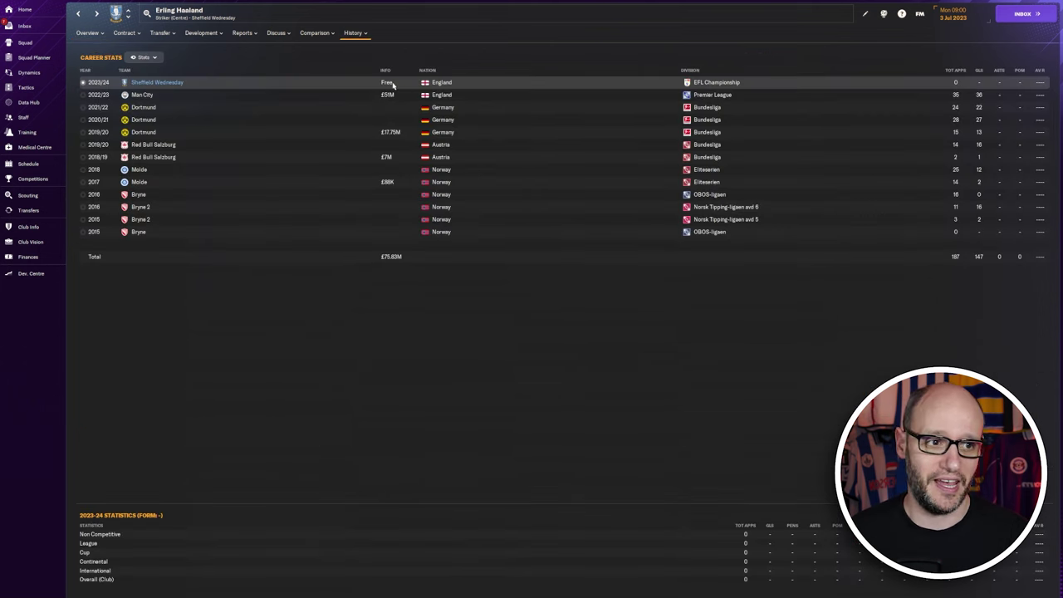
click(88, 34)
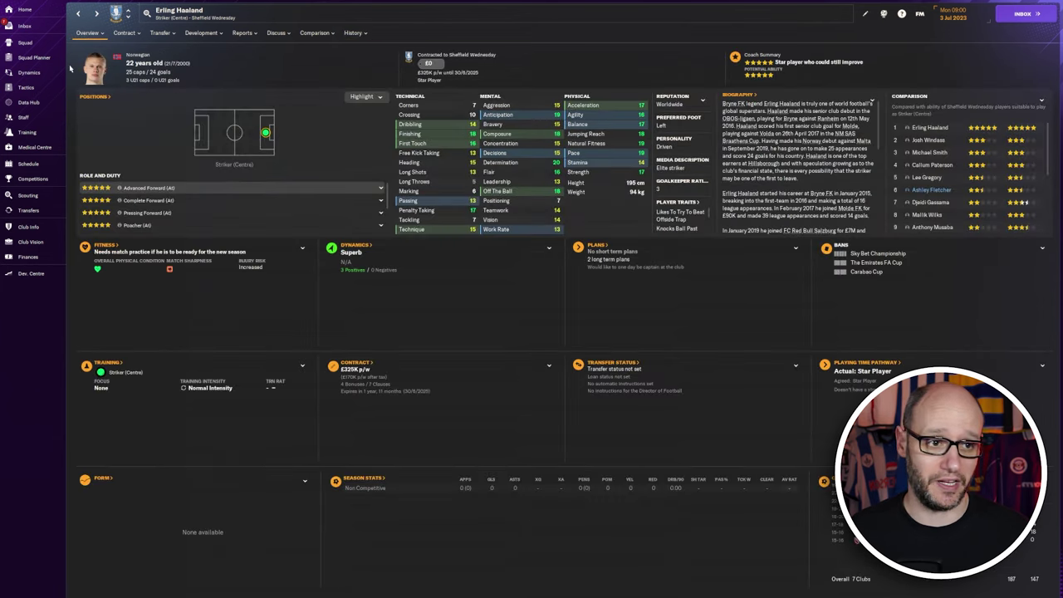
click(868, 15)
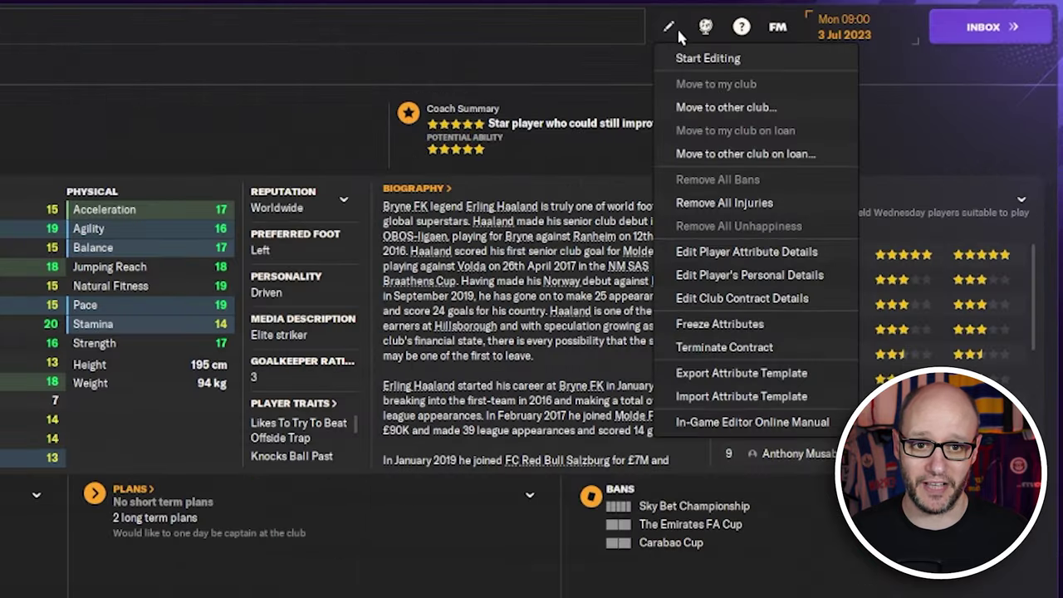
click(872, 29)
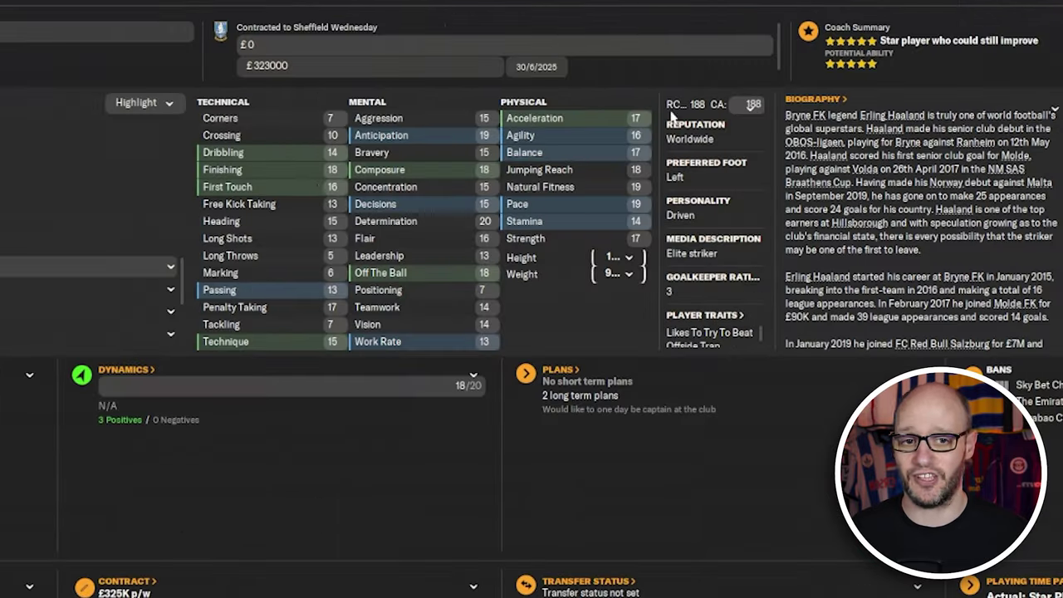
click(335, 118)
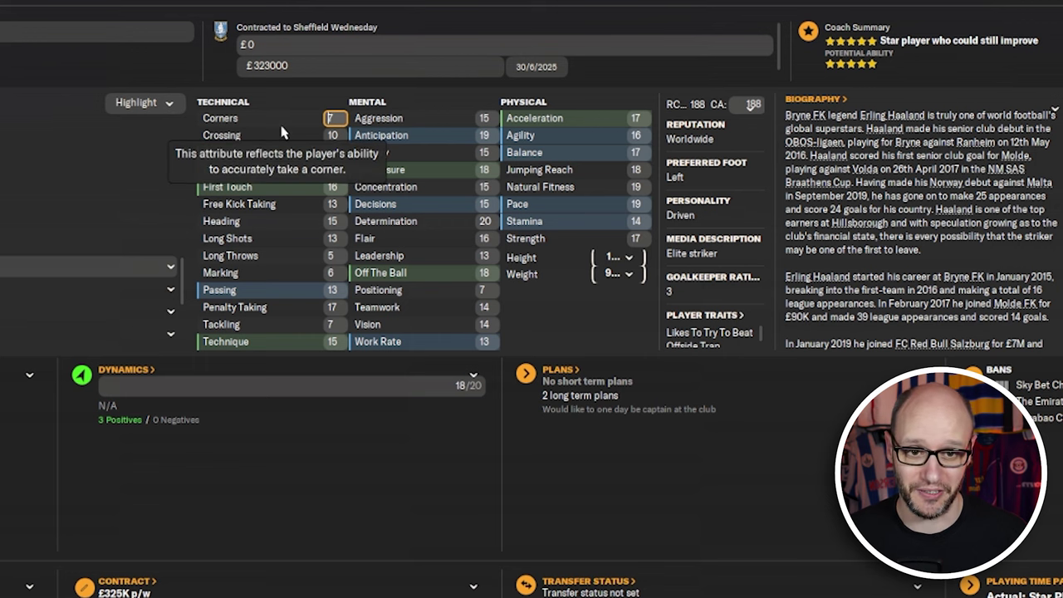
text(20)
key(Tab)
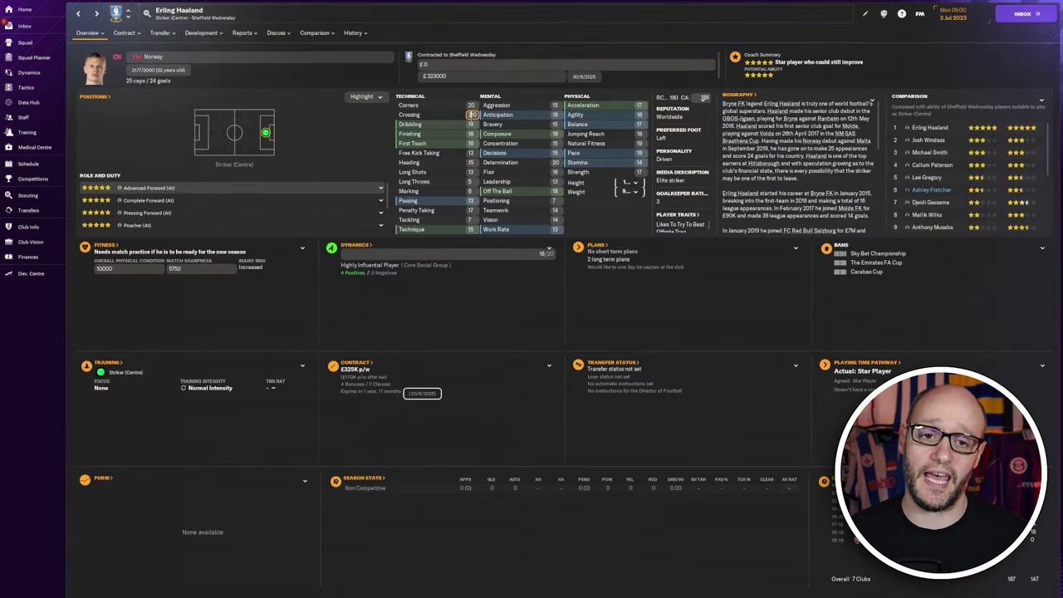
text(2)
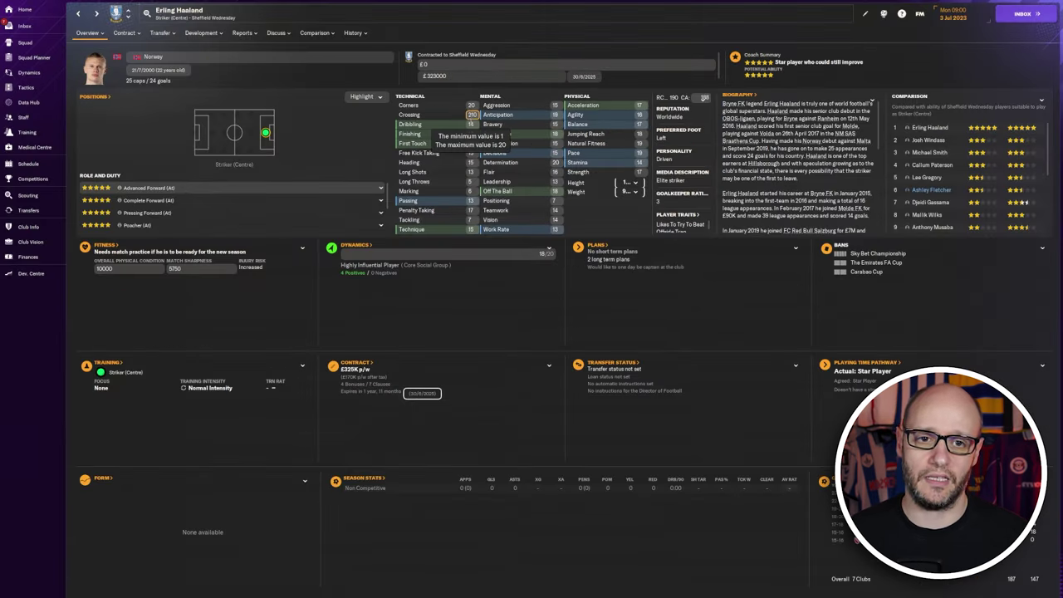
text(0)
key(Return)
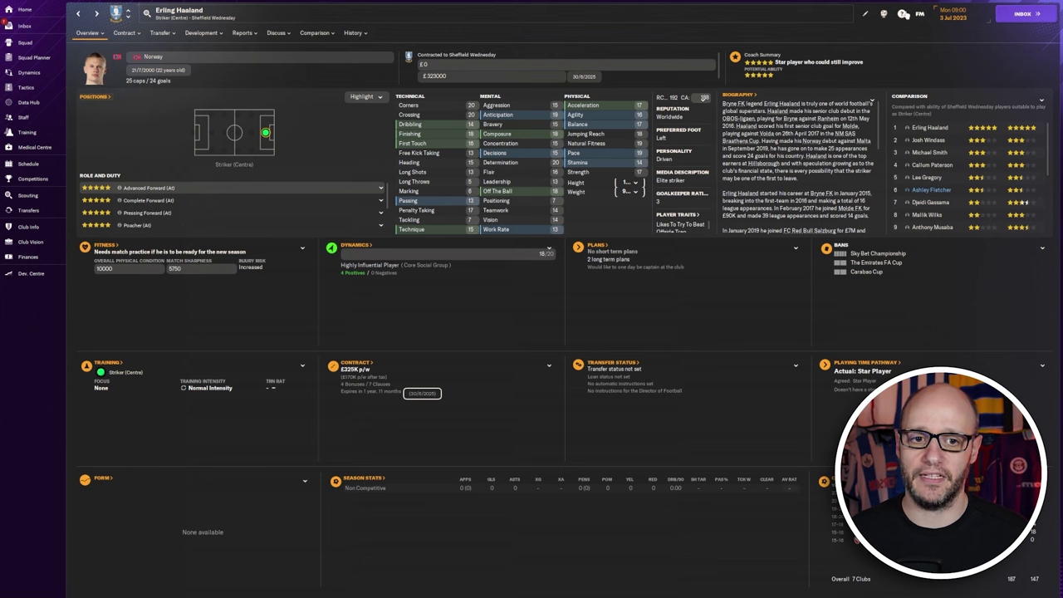
click(864, 15)
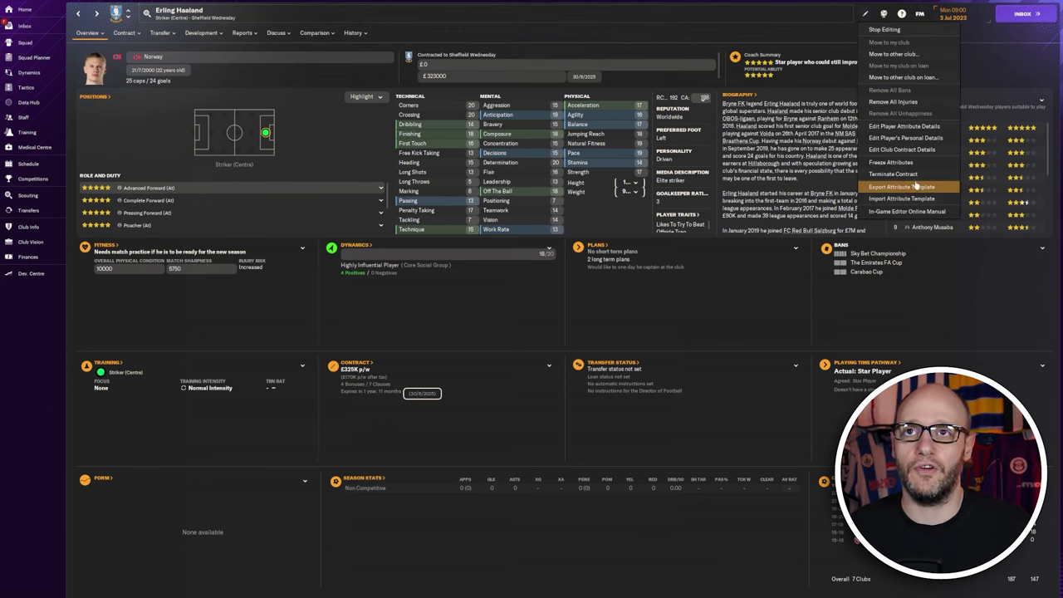
click(934, 132)
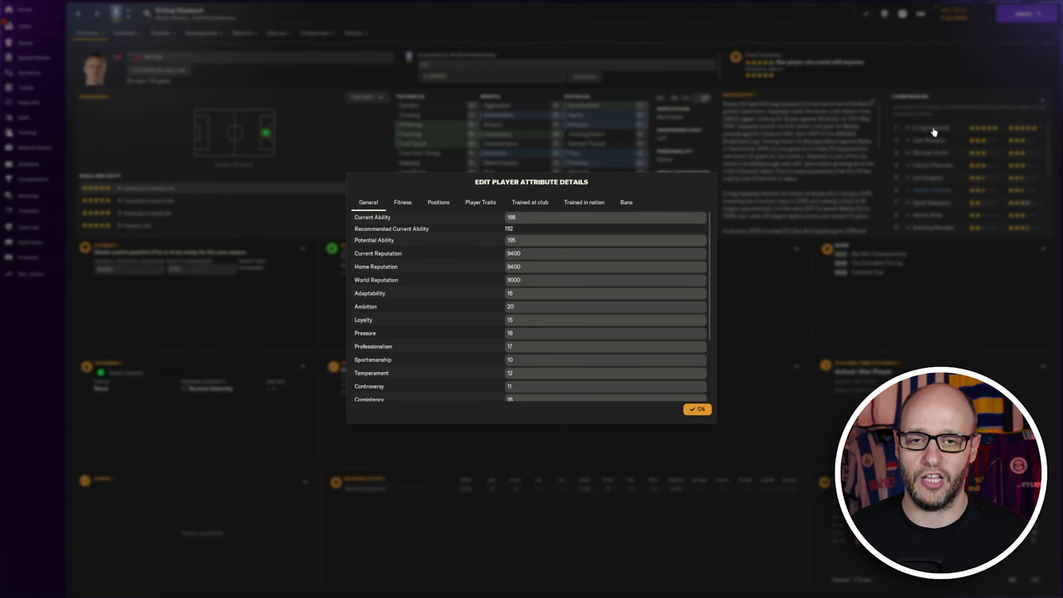
click(403, 208)
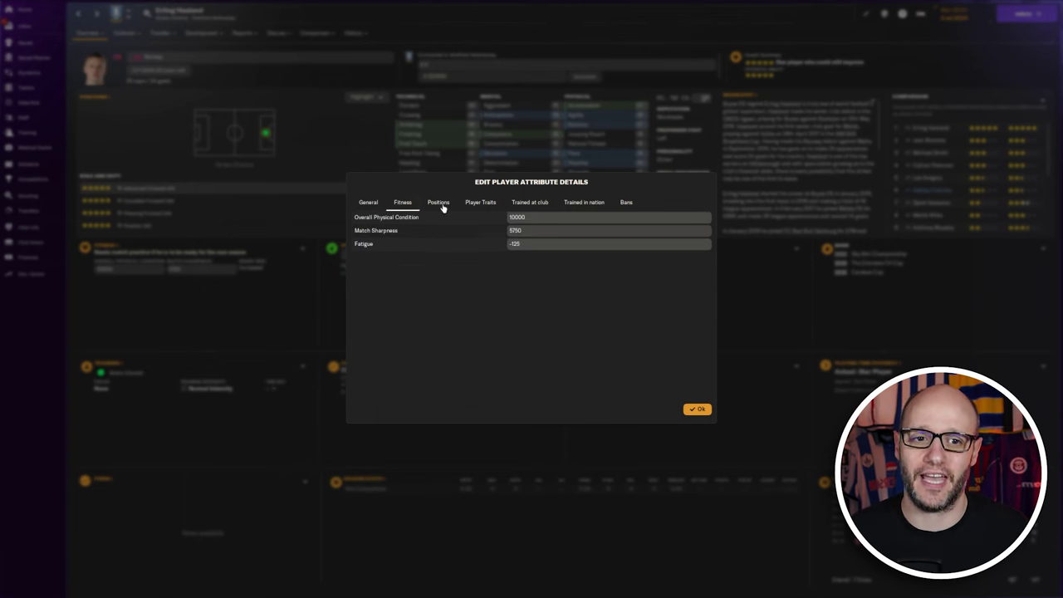
click(439, 205)
click(480, 205)
click(529, 205)
click(577, 203)
click(627, 204)
click(370, 205)
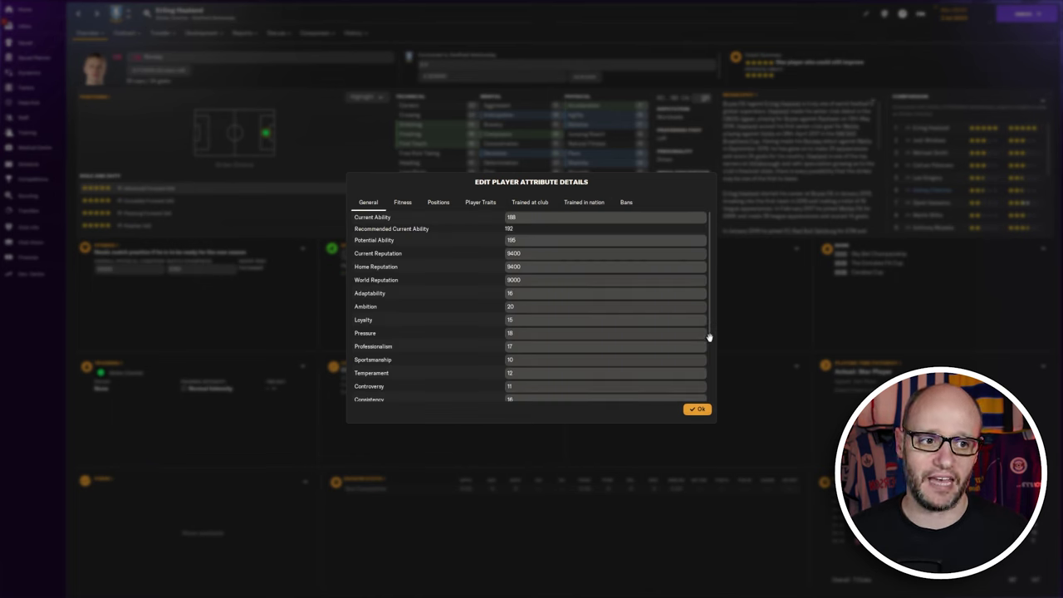
drag(709, 337, 717, 396)
click(695, 411)
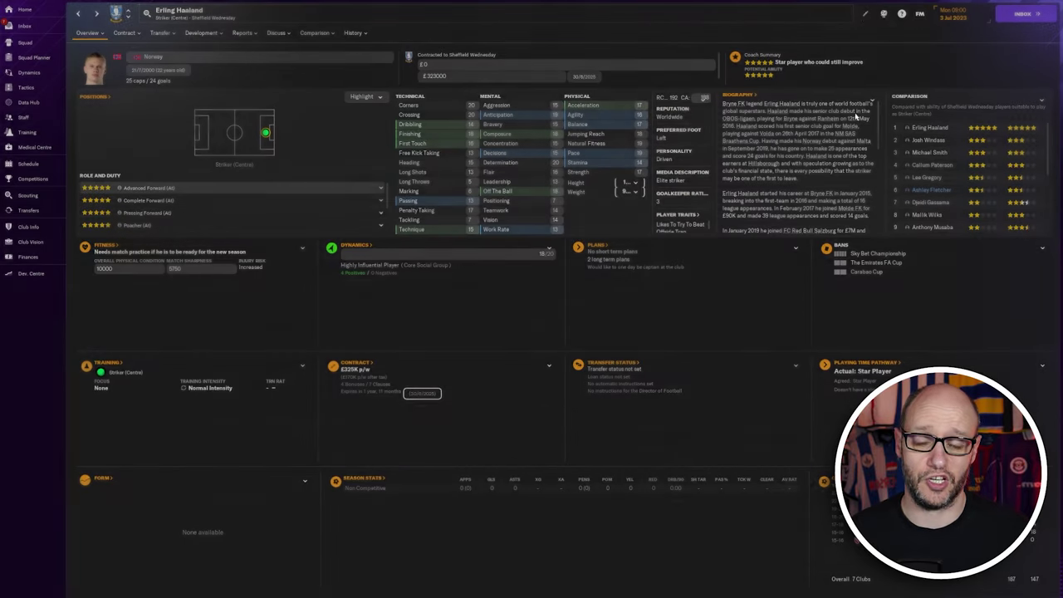
- Export Haaland's attributes as an attribute template named 'Superman'
click(865, 17)
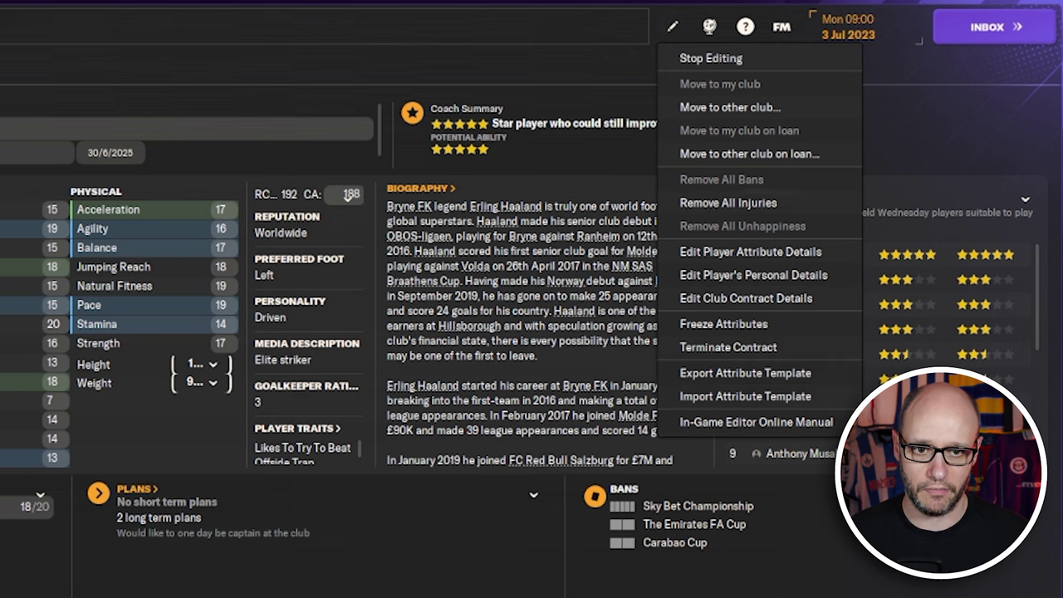
click(751, 252)
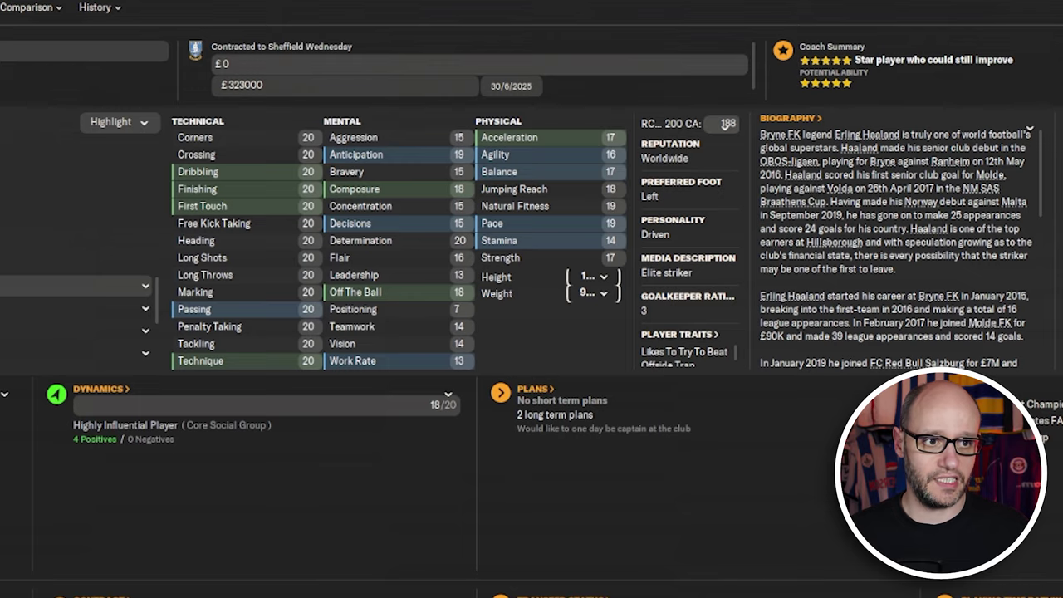
click(671, 29)
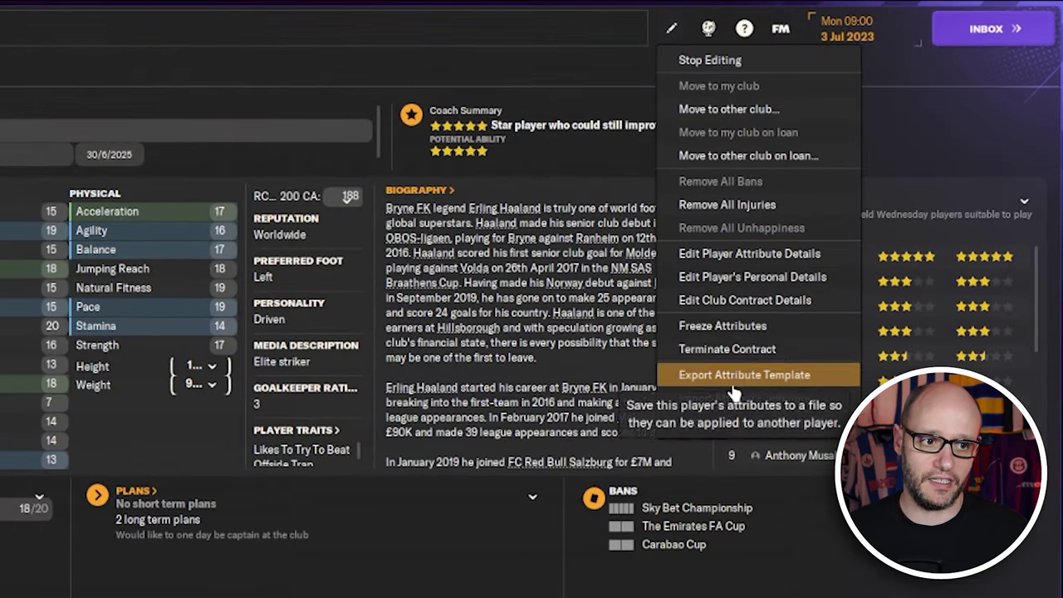
click(713, 376)
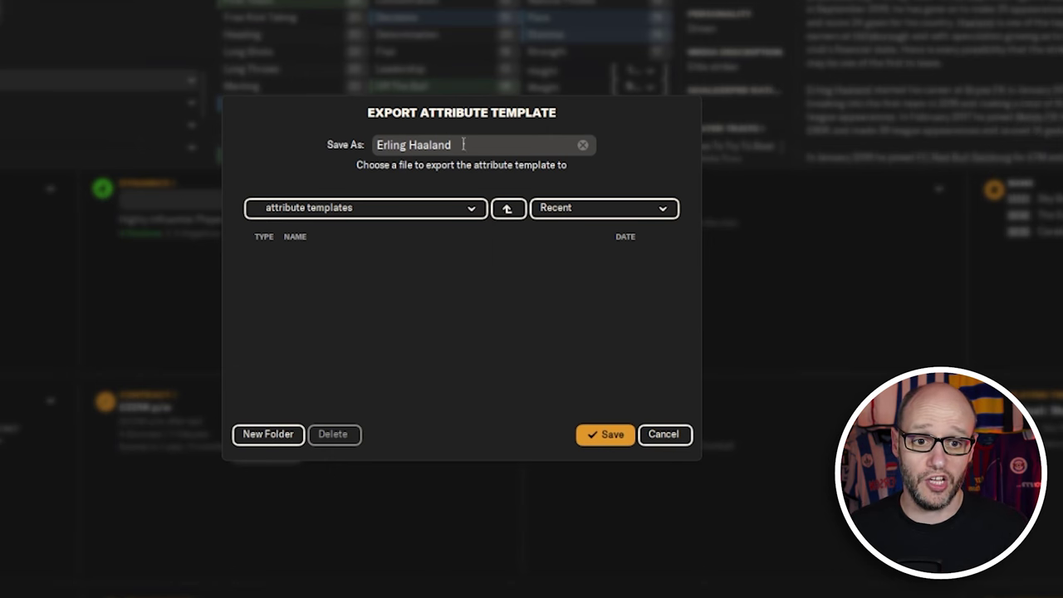
drag(457, 145, 352, 149)
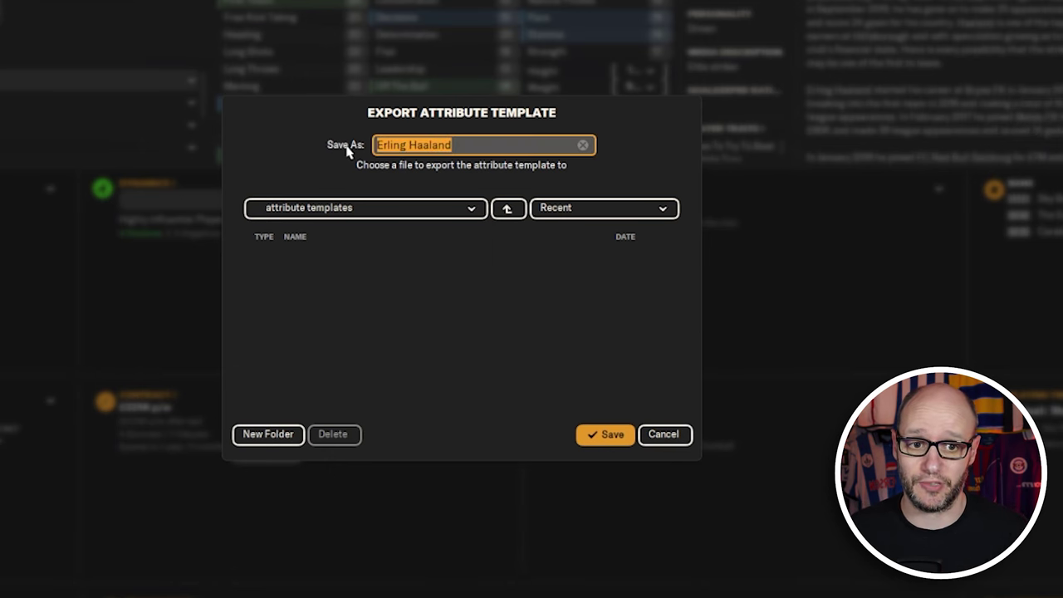
text(Superman)
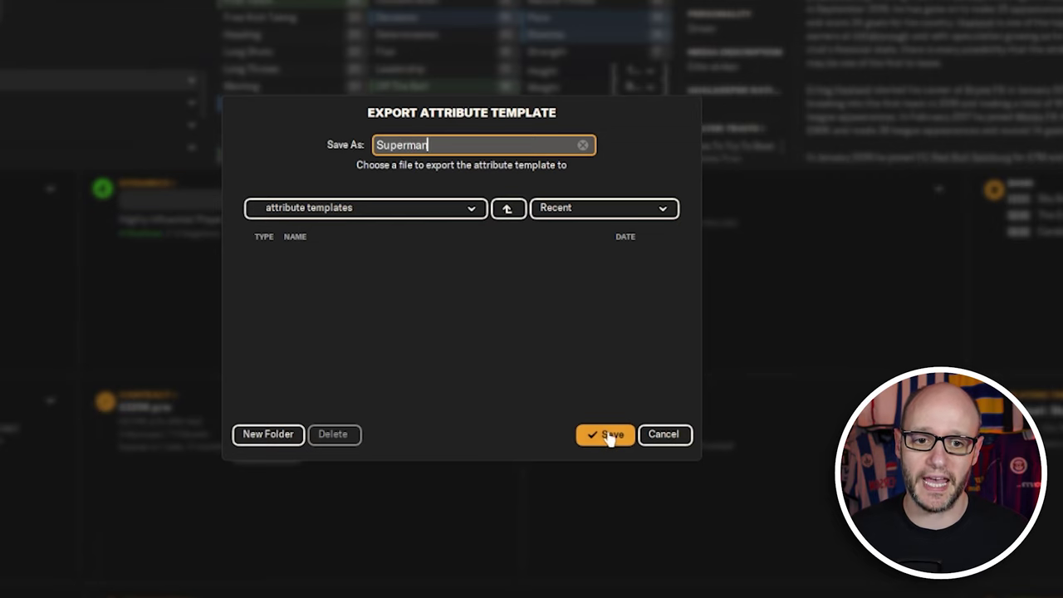
click(612, 434)
- Dismiss the save confirmation, open Anthony Musaba from the Sheffield Wednesday squad, and show the editor menu
click(568, 304)
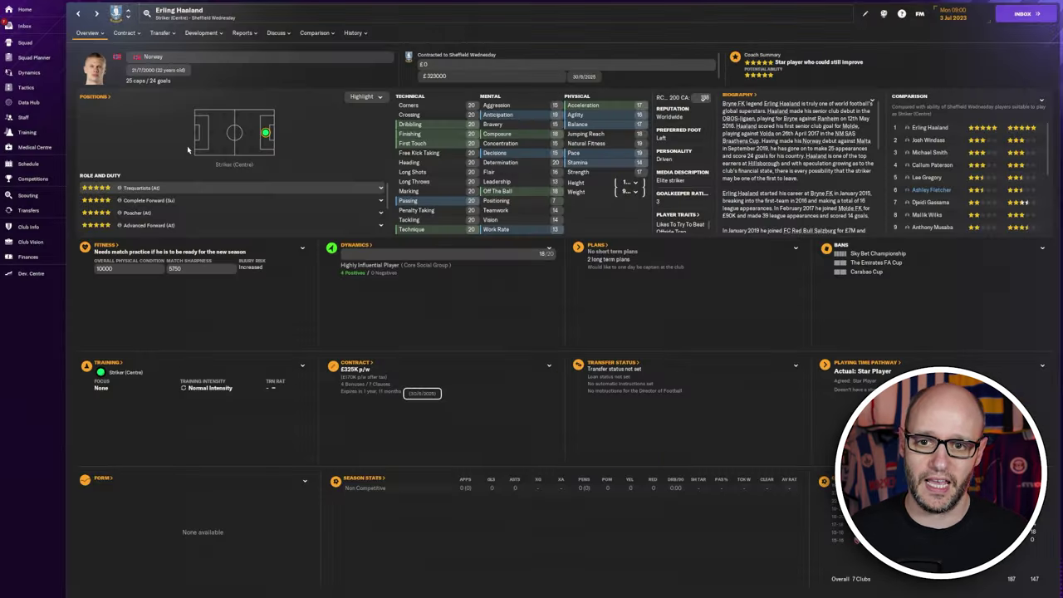
click(208, 18)
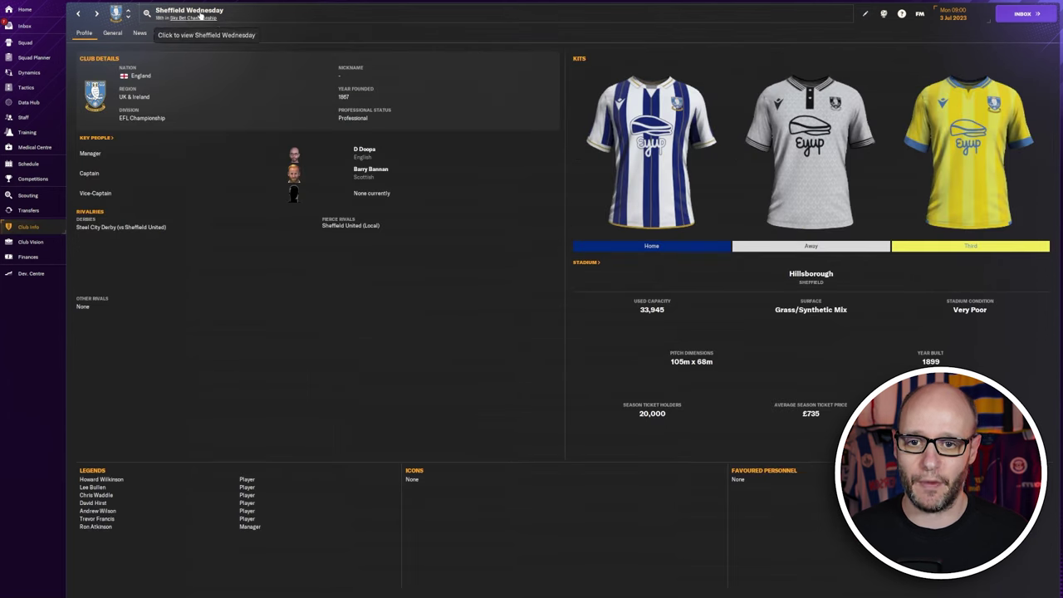
click(58, 43)
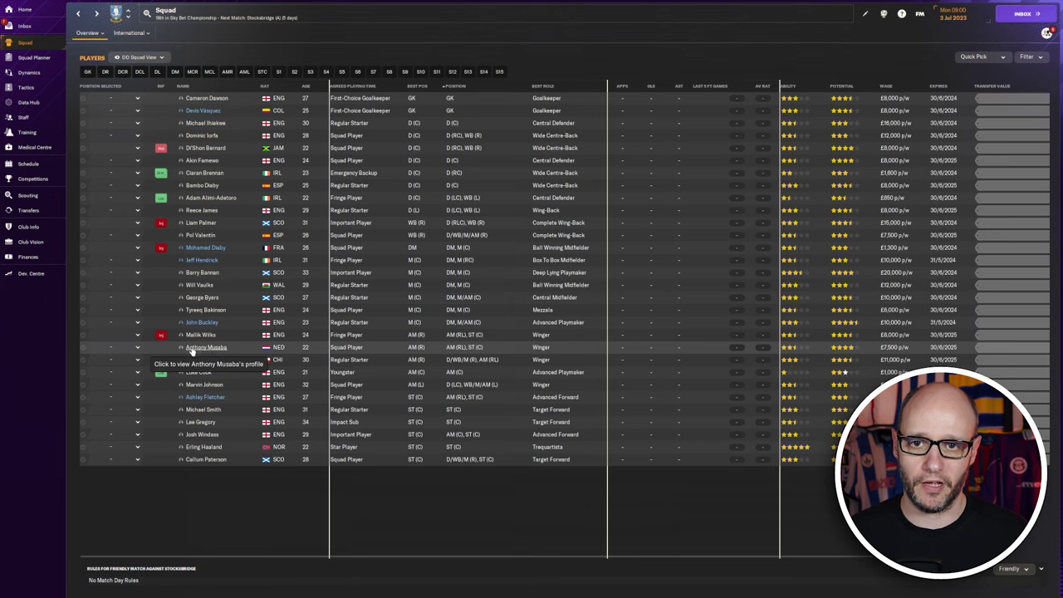
click(200, 347)
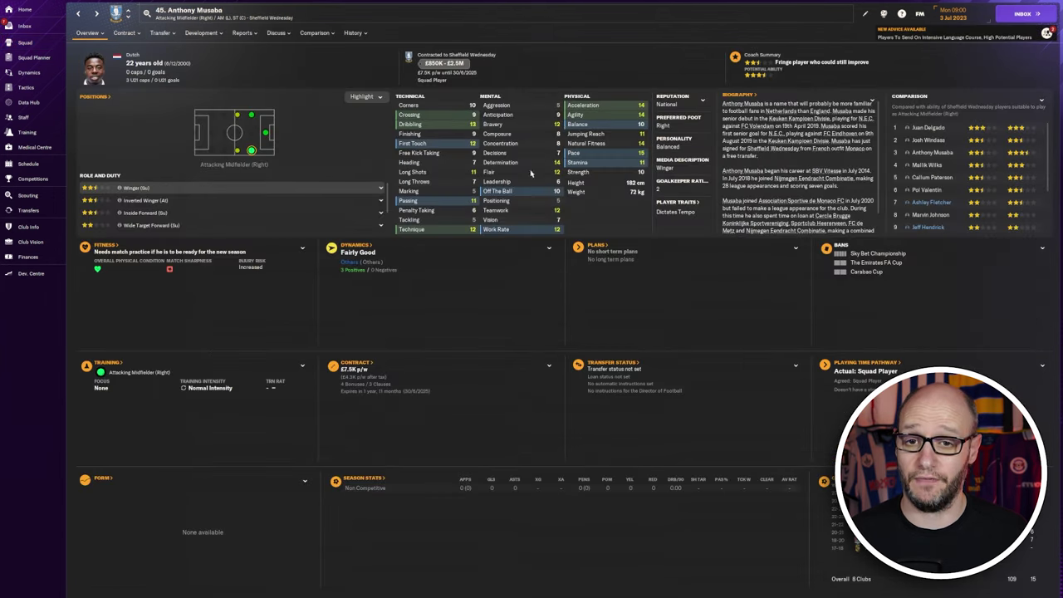
click(868, 15)
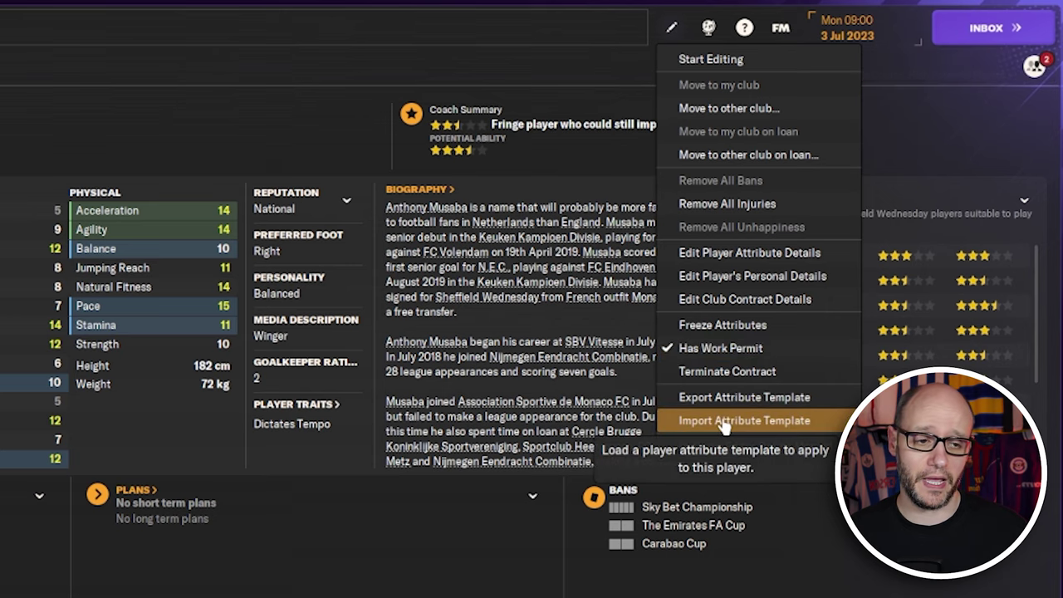
- Load the Superman attribute template onto Musaba and remove his work permit
click(720, 422)
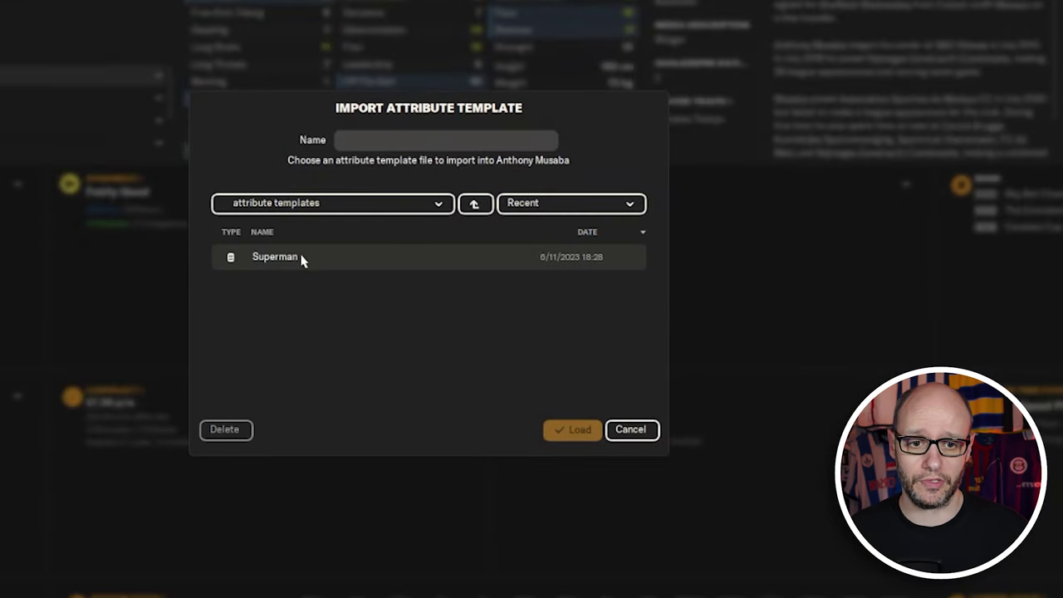
click(303, 257)
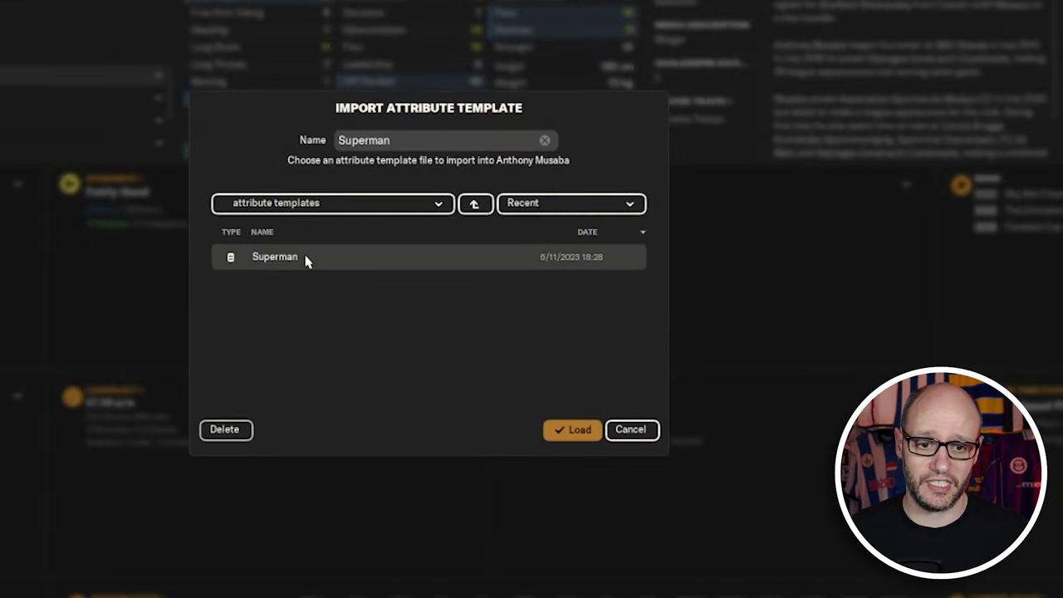
click(572, 429)
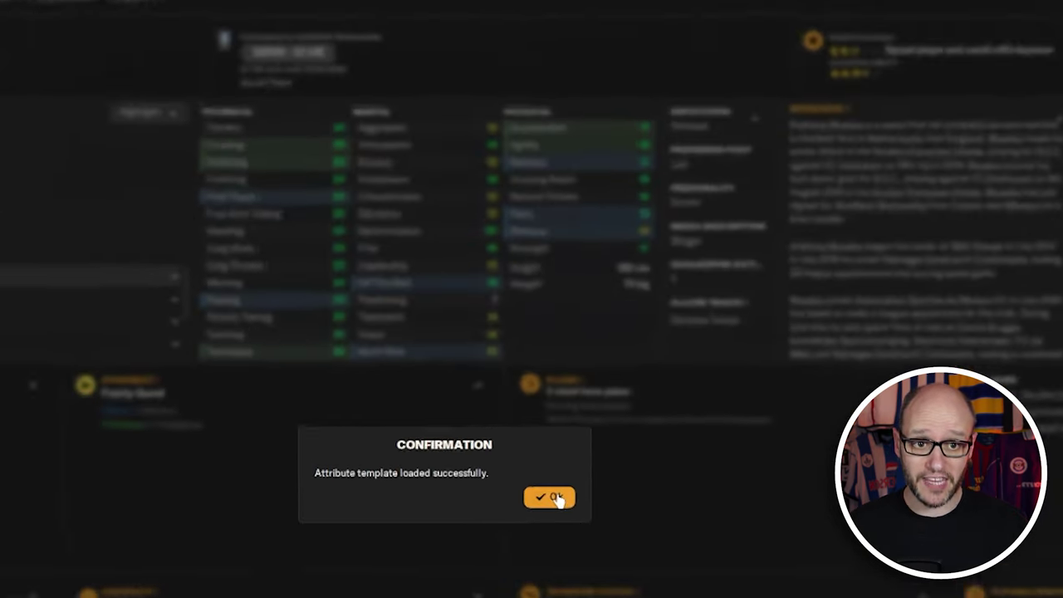
click(550, 497)
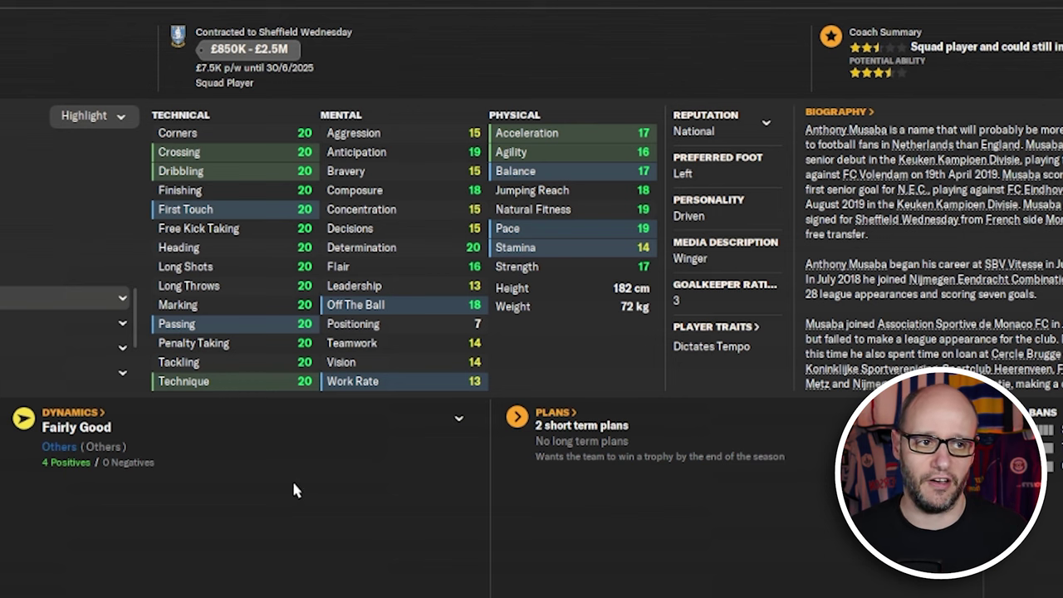
click(872, 14)
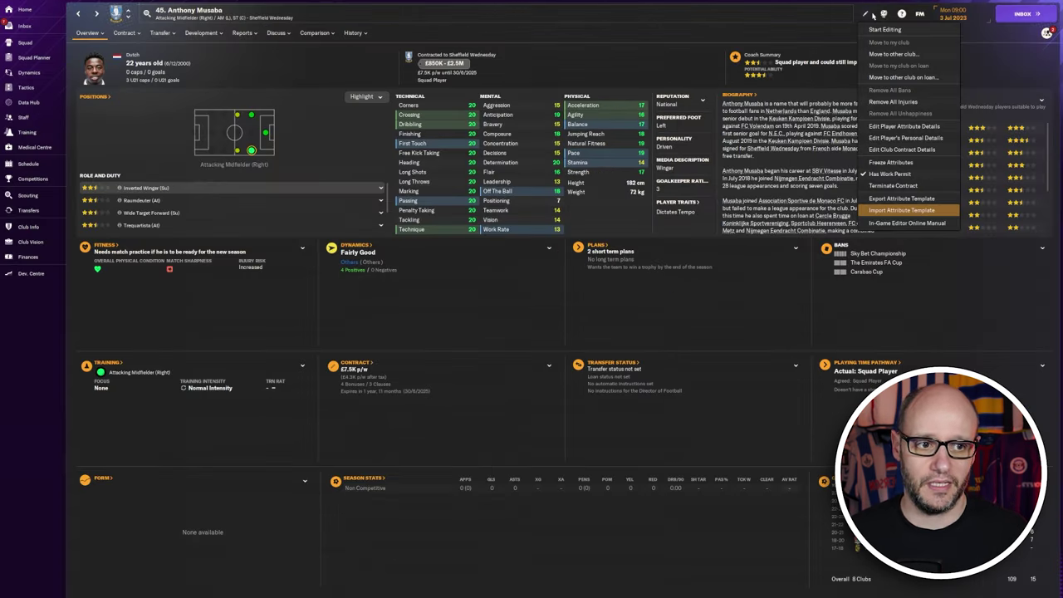
click(888, 176)
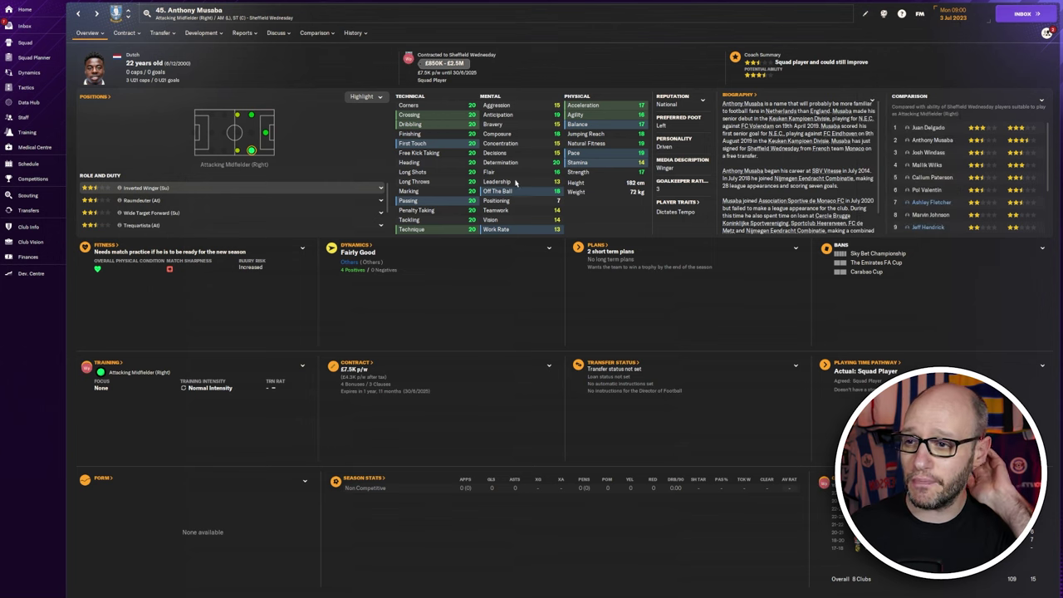
- Open Musaba's contract details from the Contract options
click(124, 34)
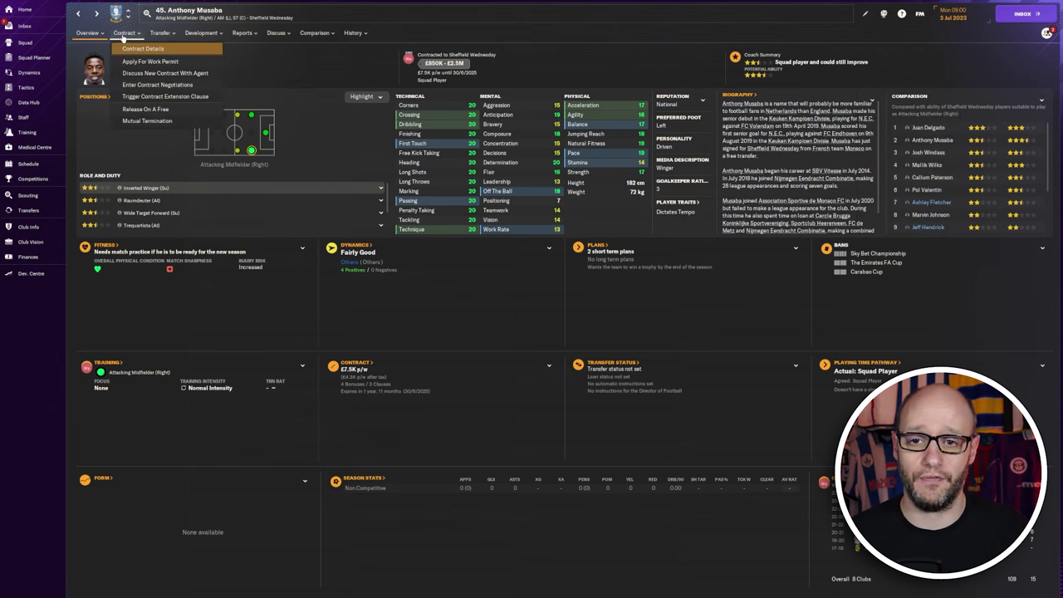
click(124, 35)
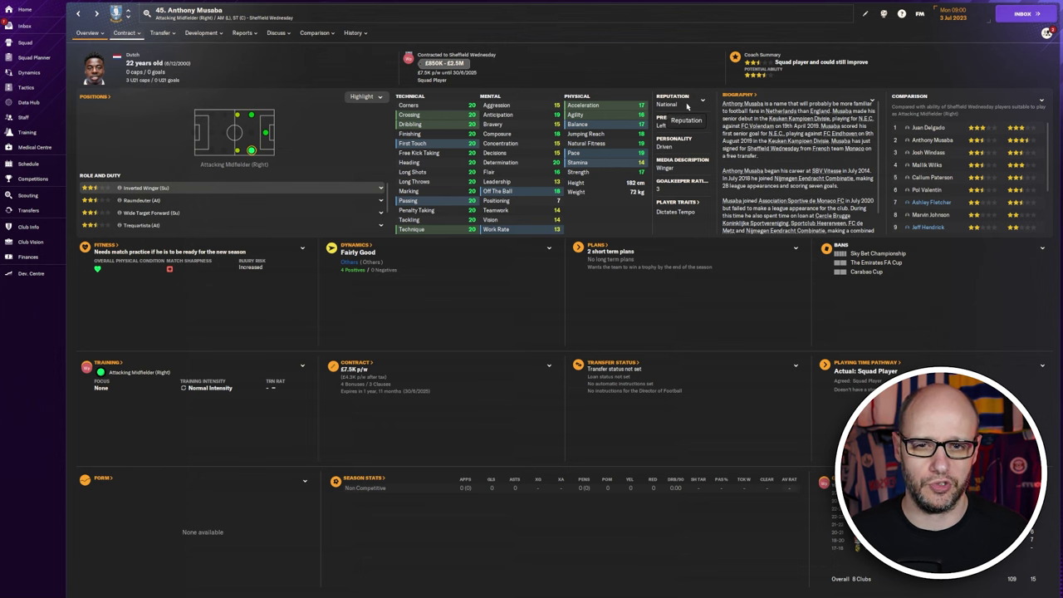
click(125, 34)
click(125, 35)
click(124, 35)
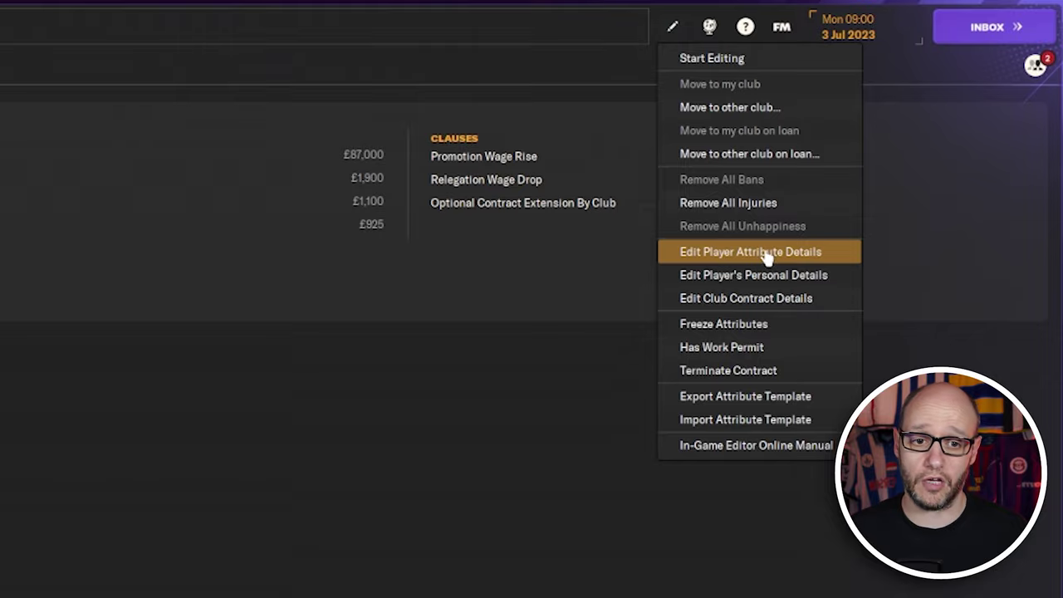
- Open Musaba's attribute editor and enter a new Current Ability value
click(737, 251)
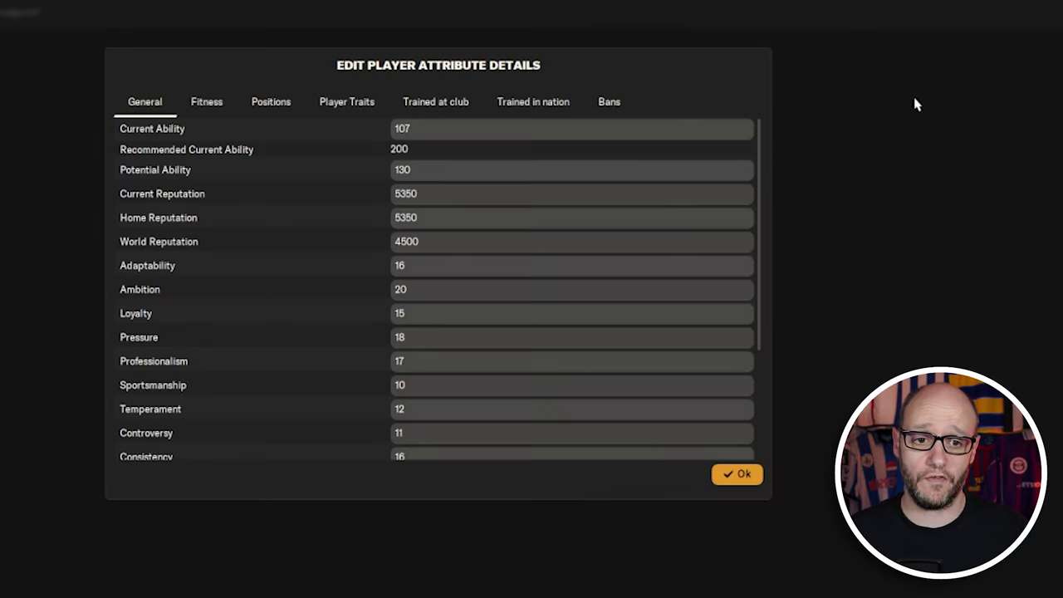
click(416, 133)
text(15)
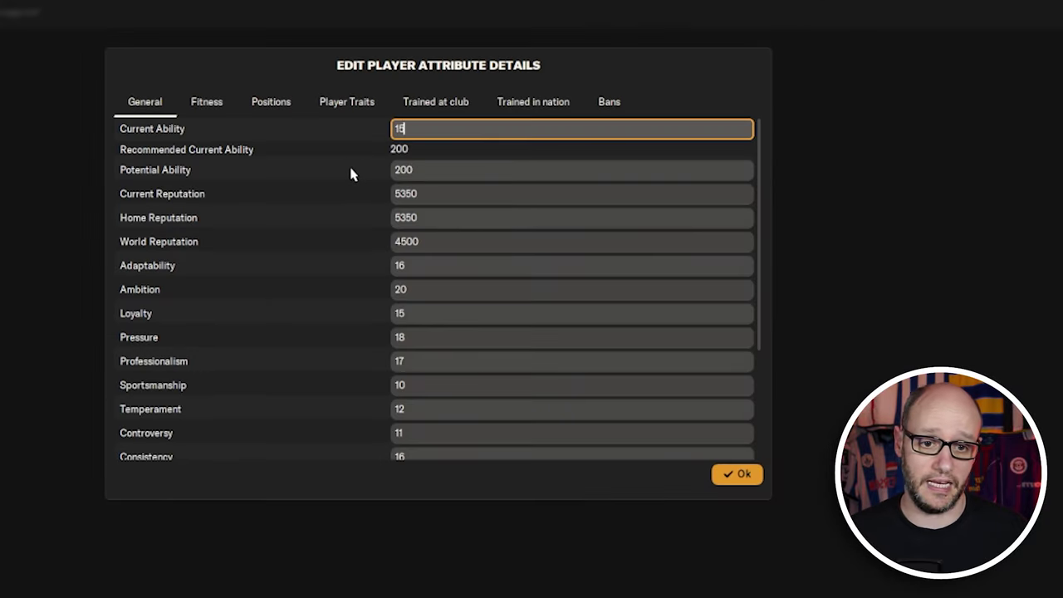
key(BackSpace)
text(80)
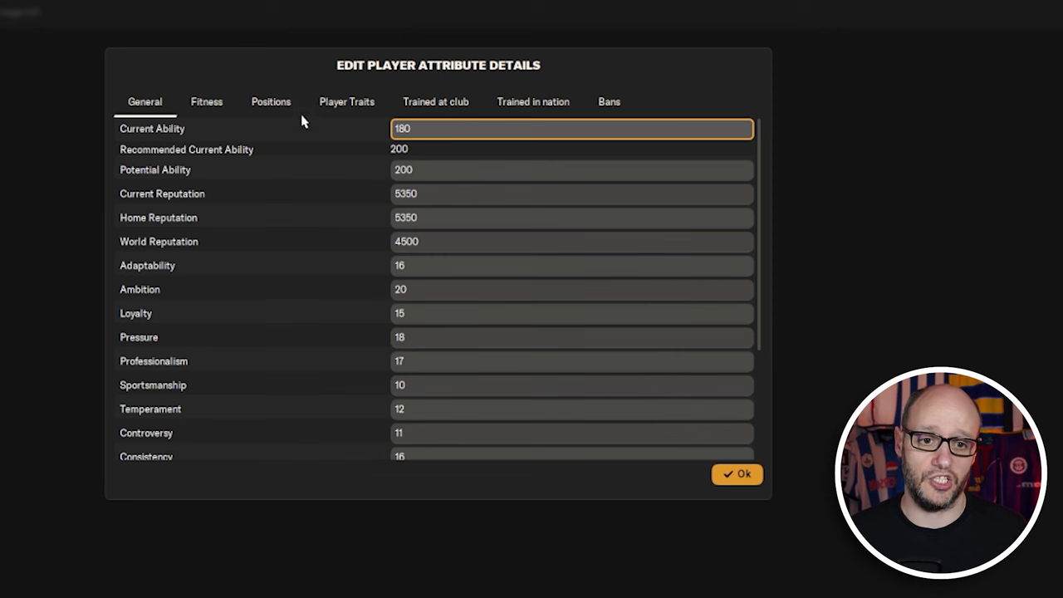
- In the fitness values, set Fatigue to -2500 and Match Sharpness to 5450
click(207, 106)
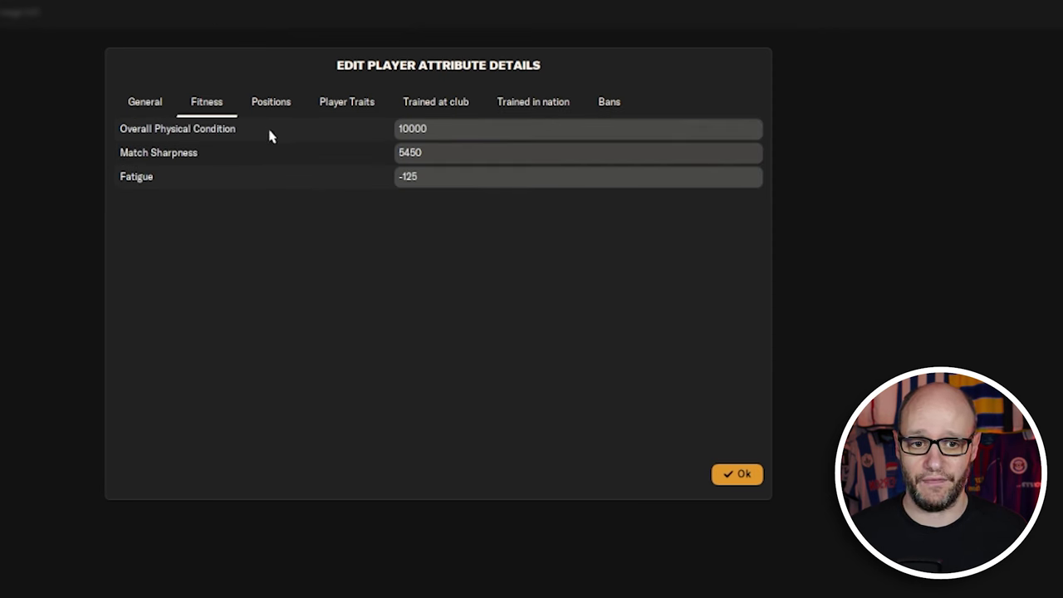
click(358, 183)
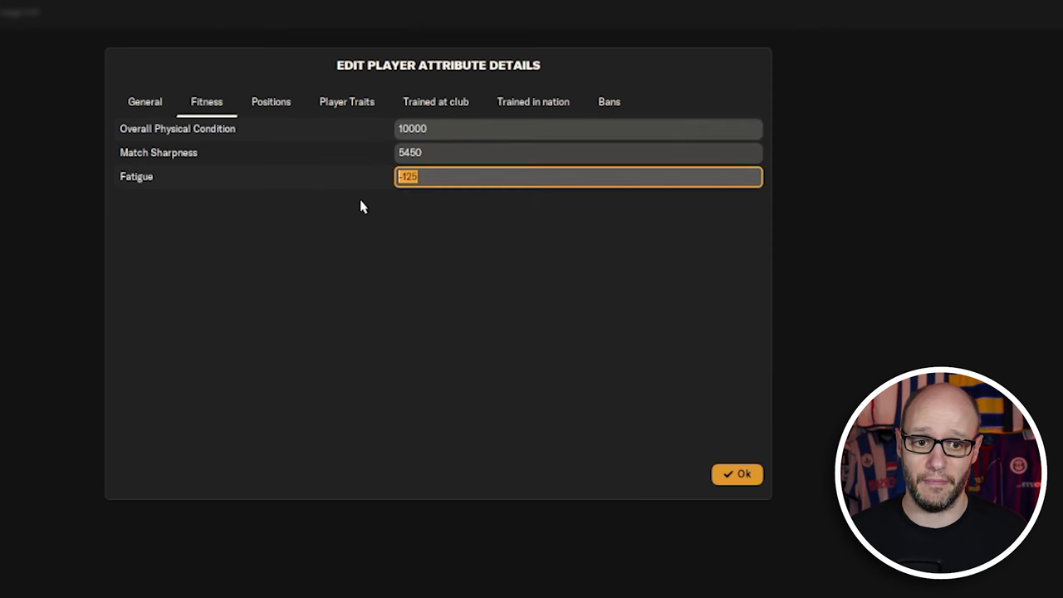
click(435, 184)
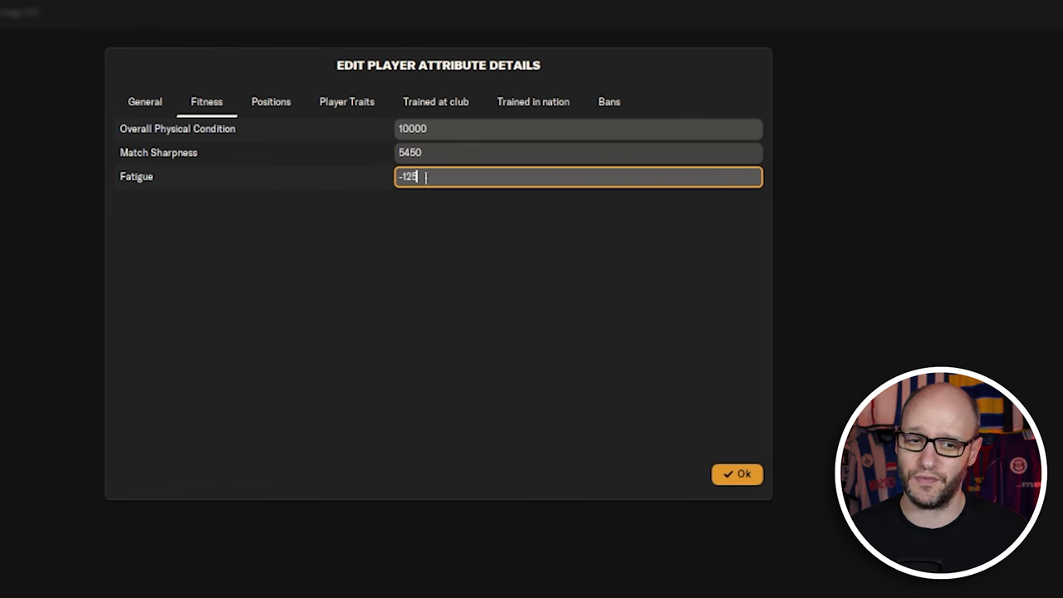
drag(418, 176, 373, 178)
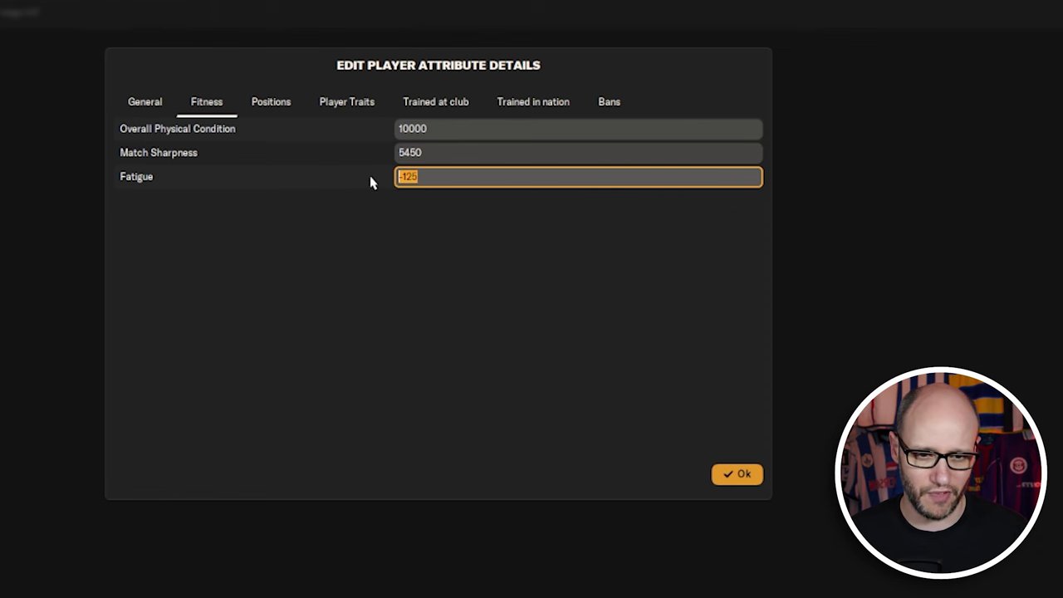
text(-)
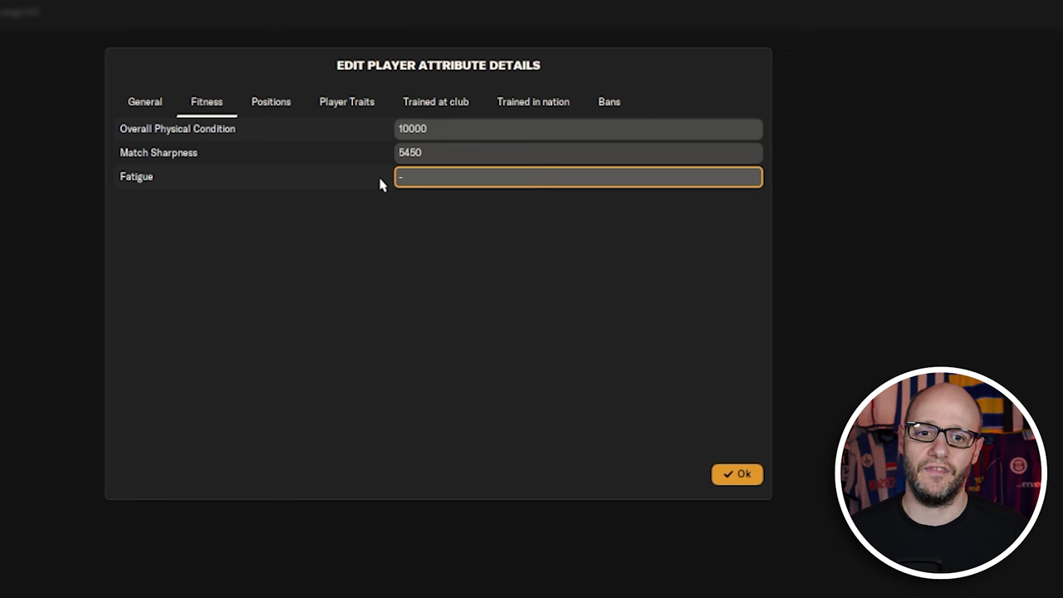
text(2500)
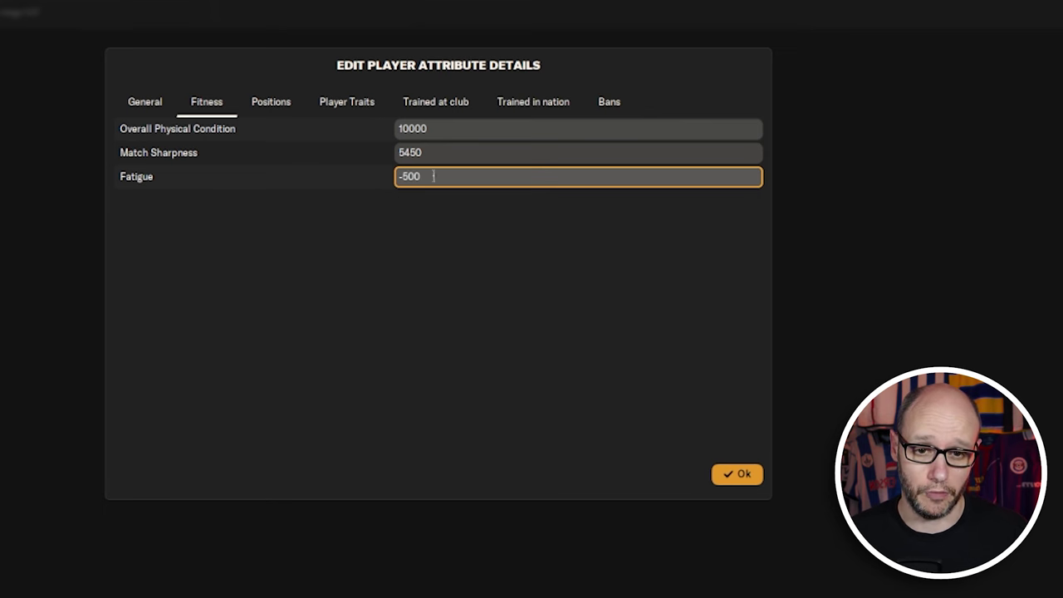
click(433, 155)
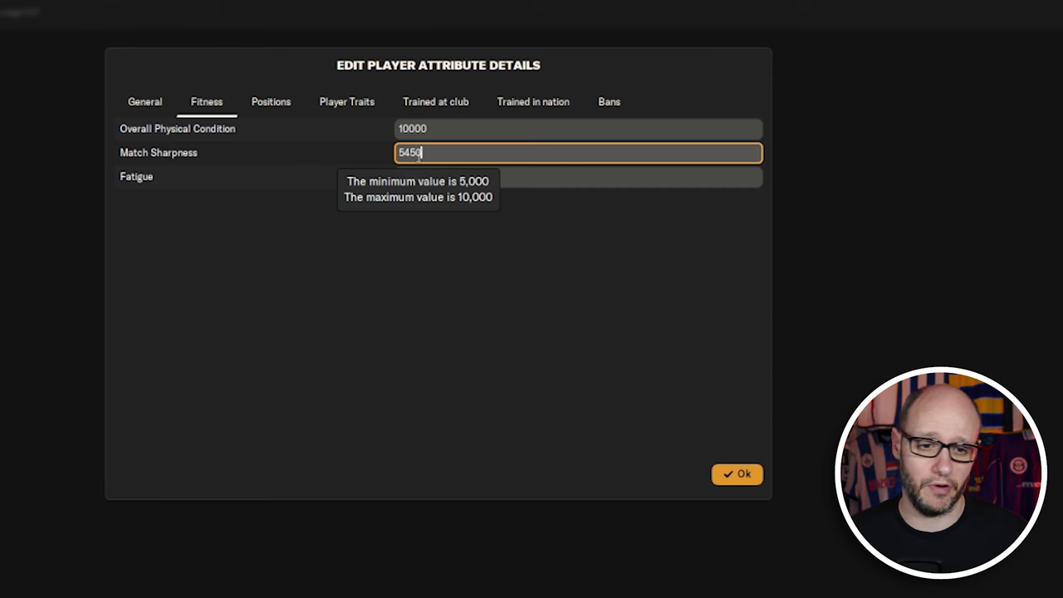
click(439, 133)
- Check the Positions and Traits tabs, then view the Trained at club history listing Vitesse
click(279, 102)
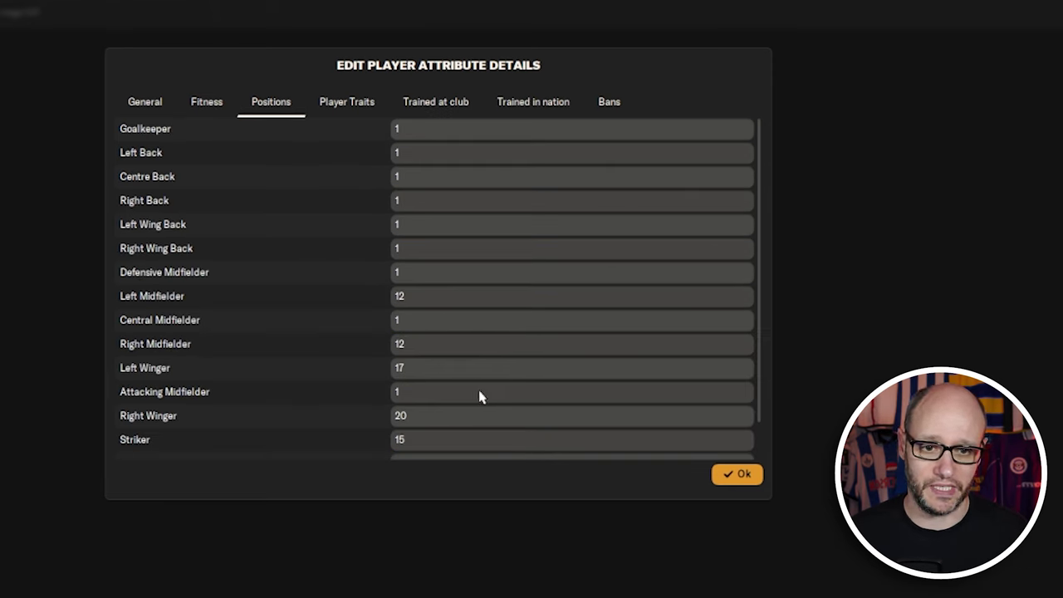
click(359, 106)
click(466, 106)
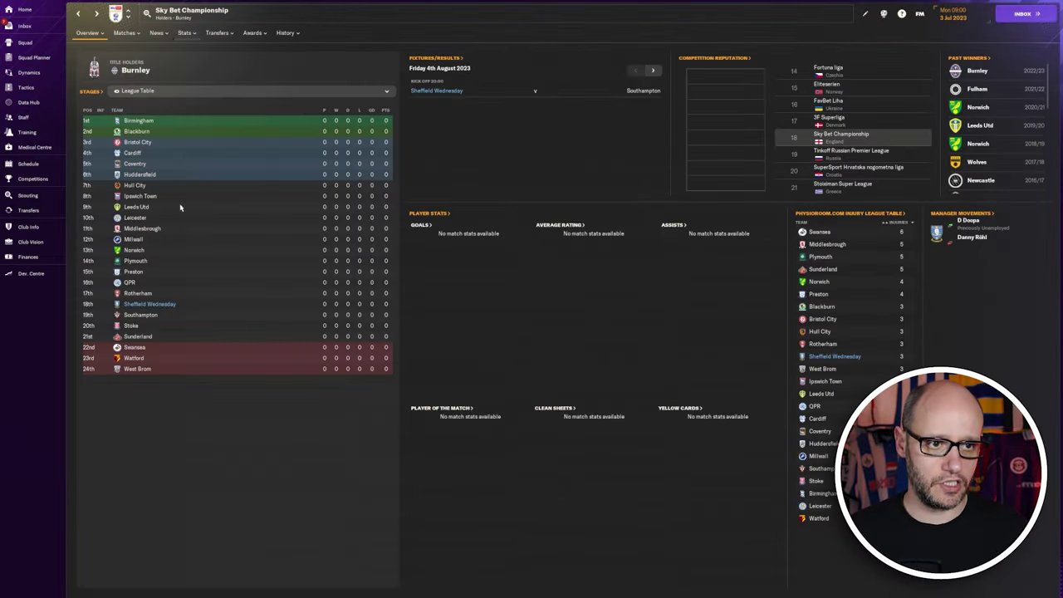
- Rename the Sky Bet Championship to 'The Championship', leaving short name, code and reputation unchanged
click(866, 15)
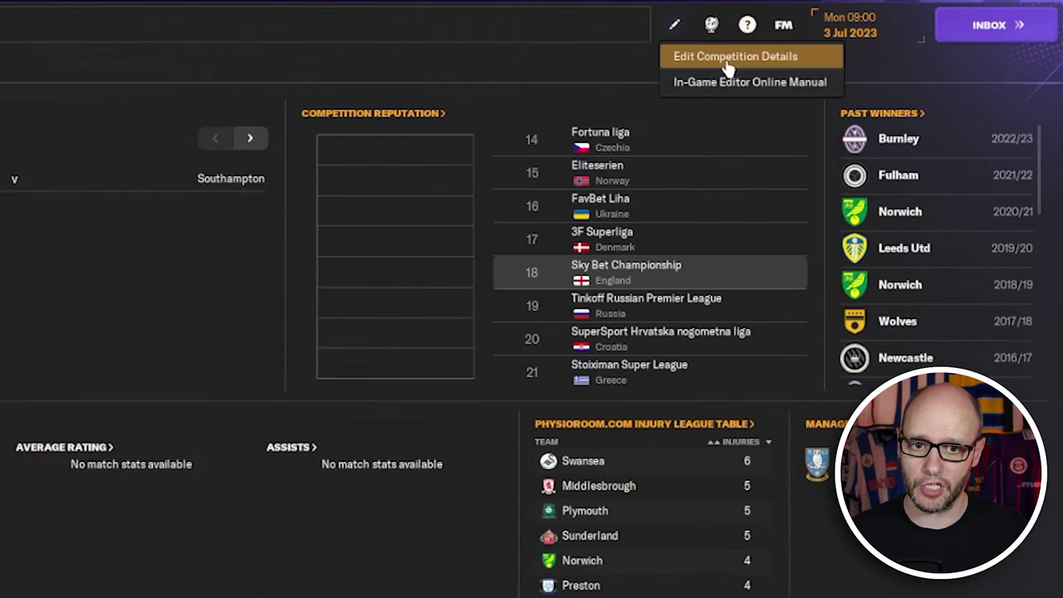
click(726, 63)
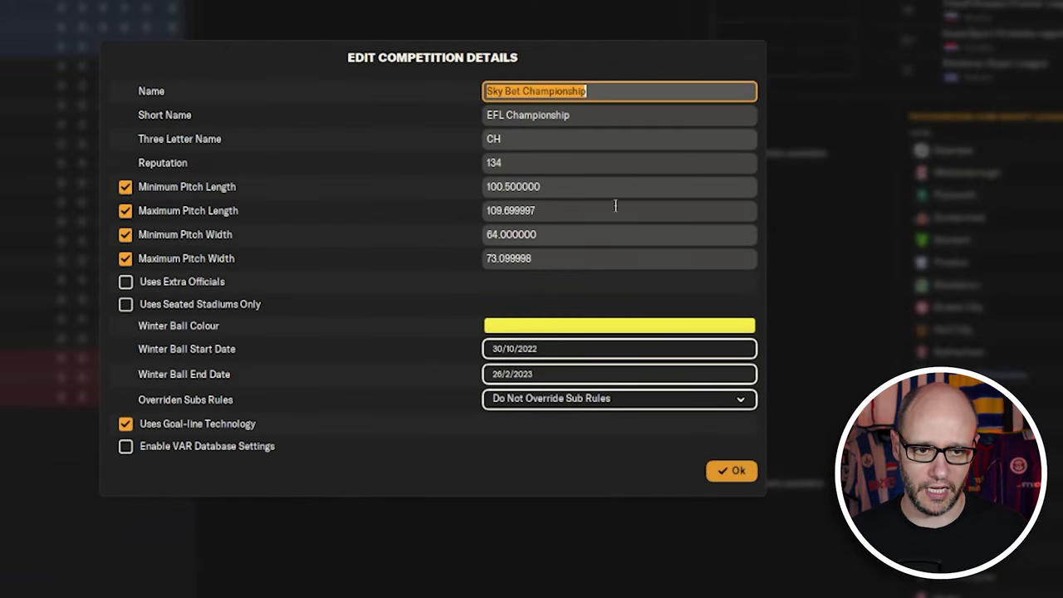
click(521, 90)
key(shift+Home)
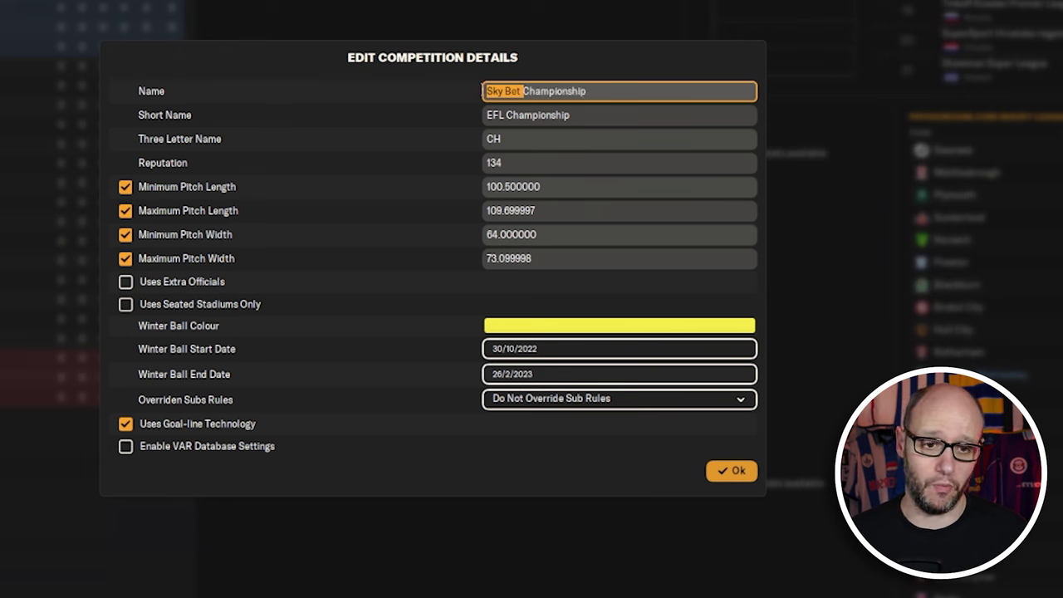
text(The)
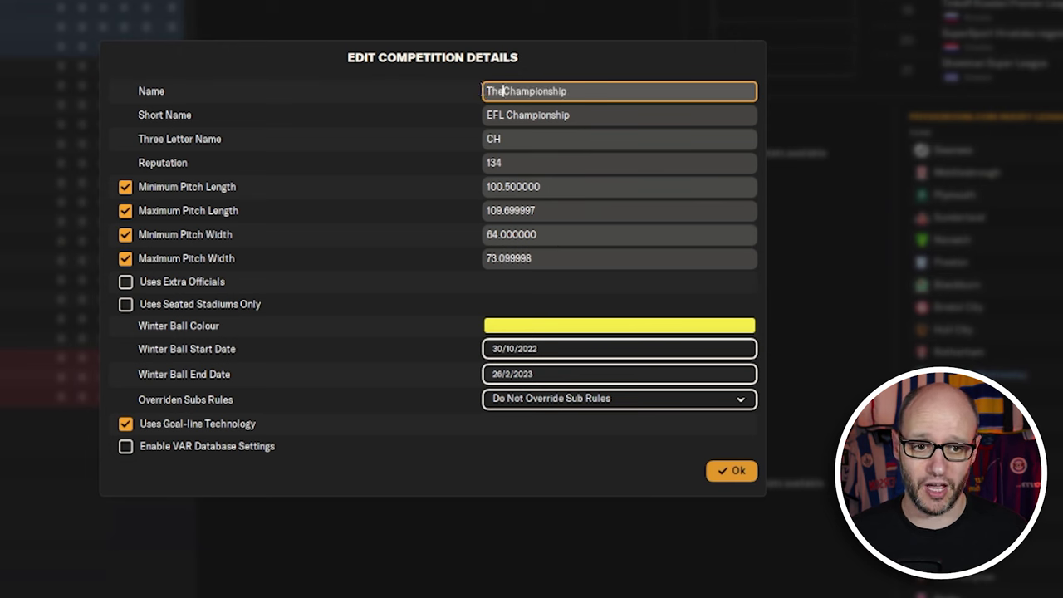
click(546, 114)
drag(509, 114, 457, 118)
click(500, 114)
click(531, 139)
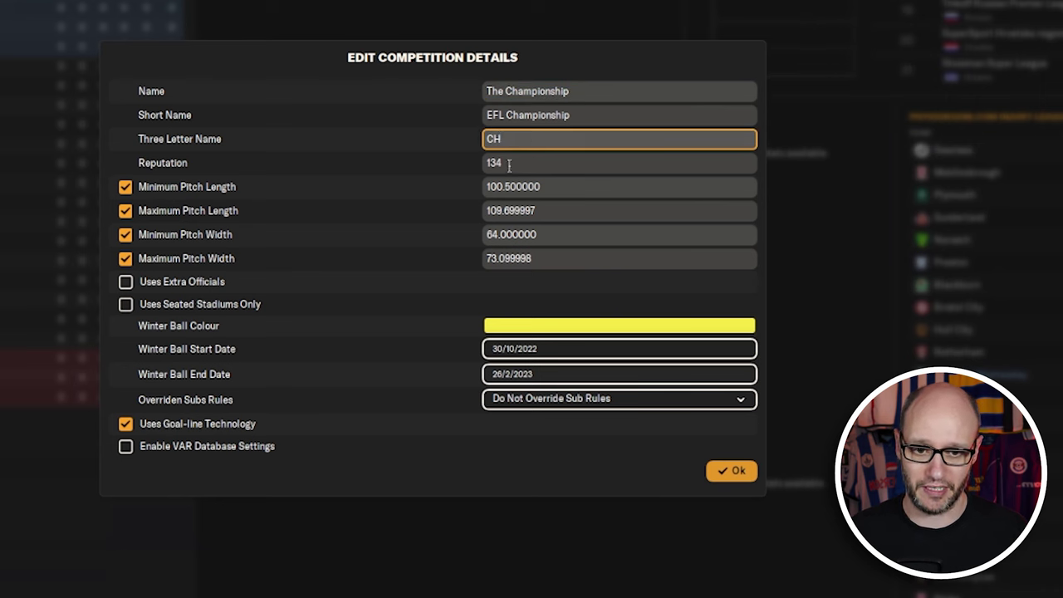
click(509, 164)
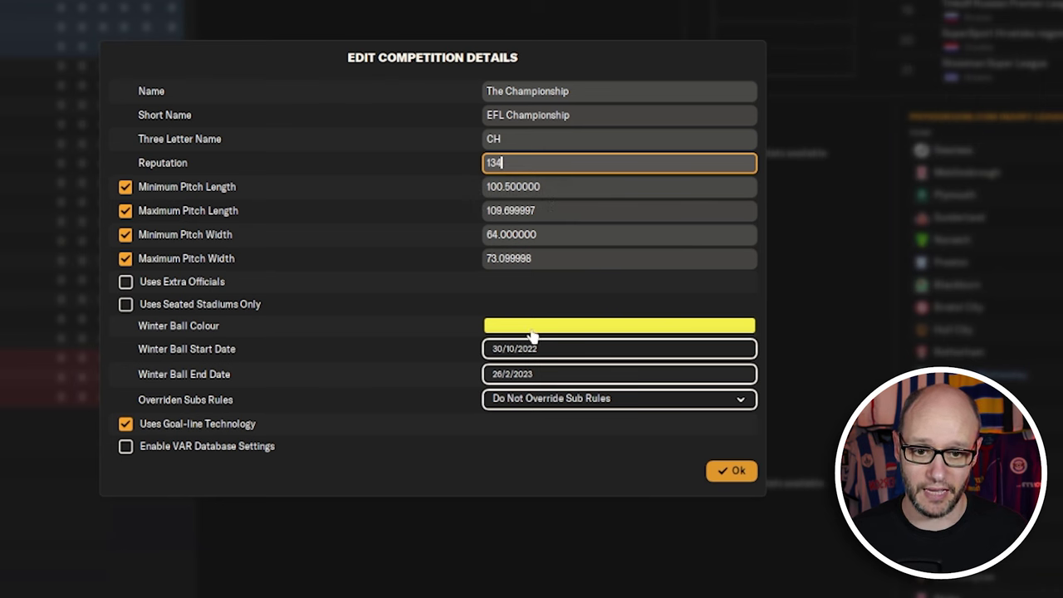
- Enable VAR as Referee And/Or Remote Review starting 3/7/2023
click(198, 450)
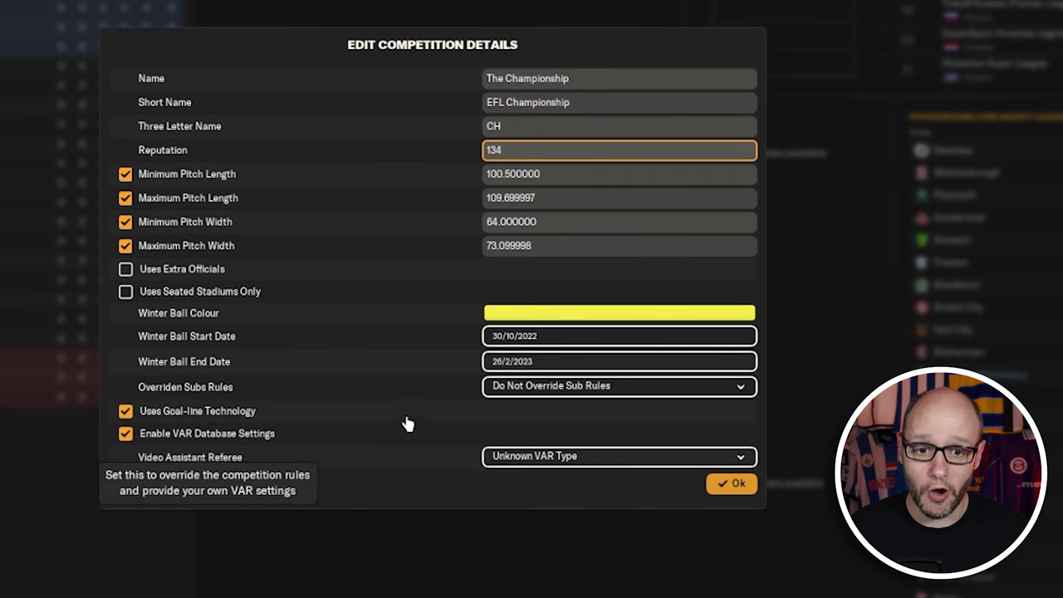
click(586, 458)
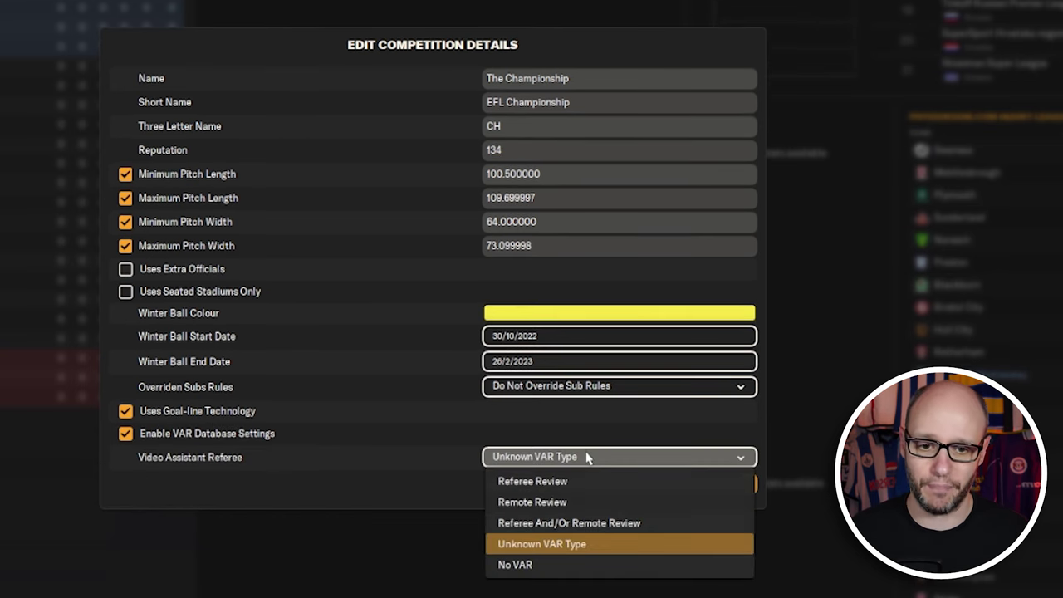
click(622, 524)
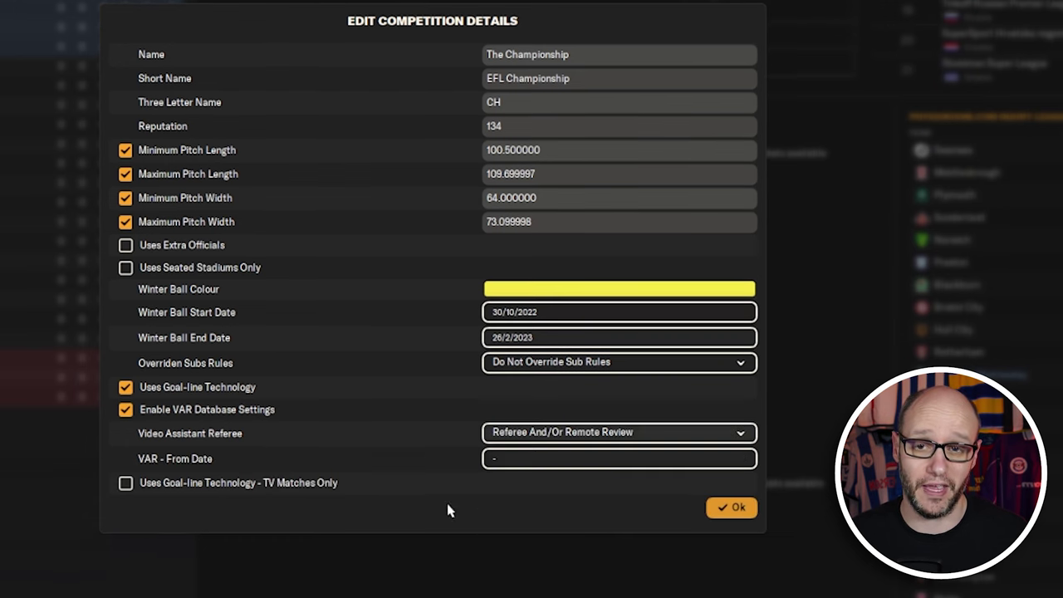
click(588, 461)
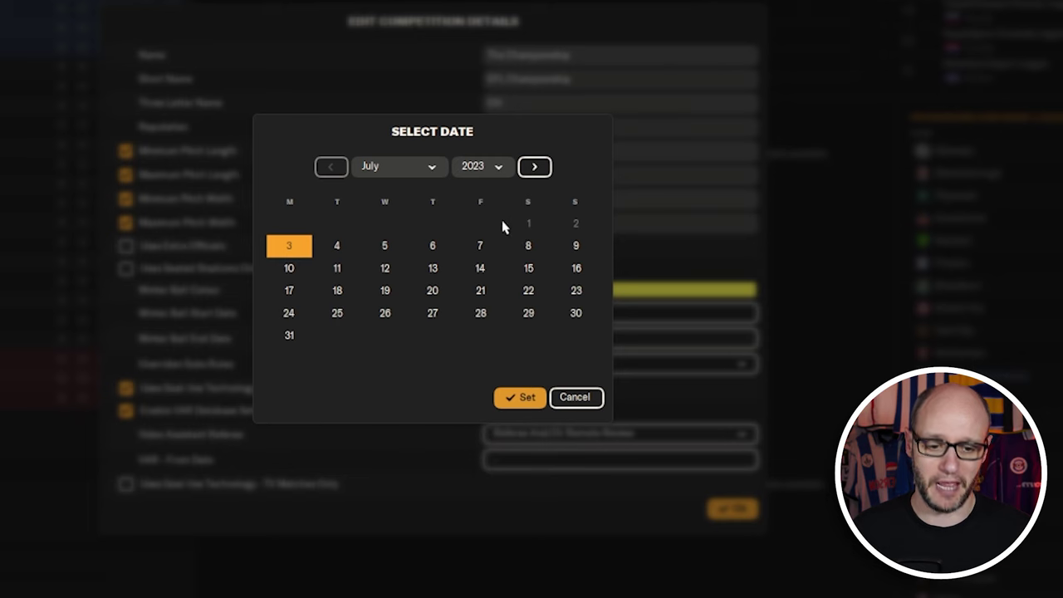
click(529, 398)
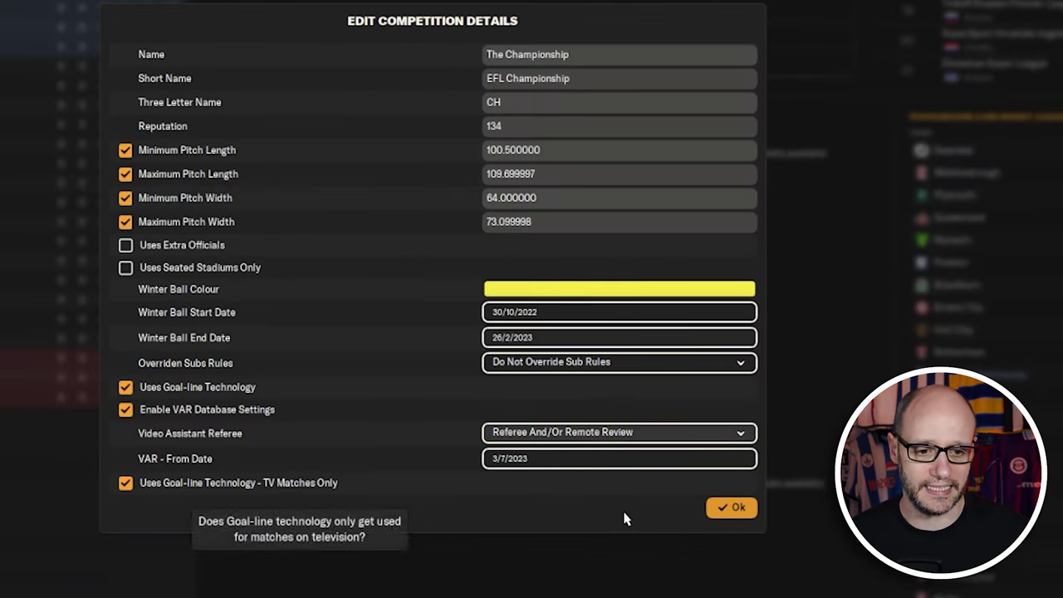
- Save the competition changes and switch the overview to Stages and rules
click(738, 508)
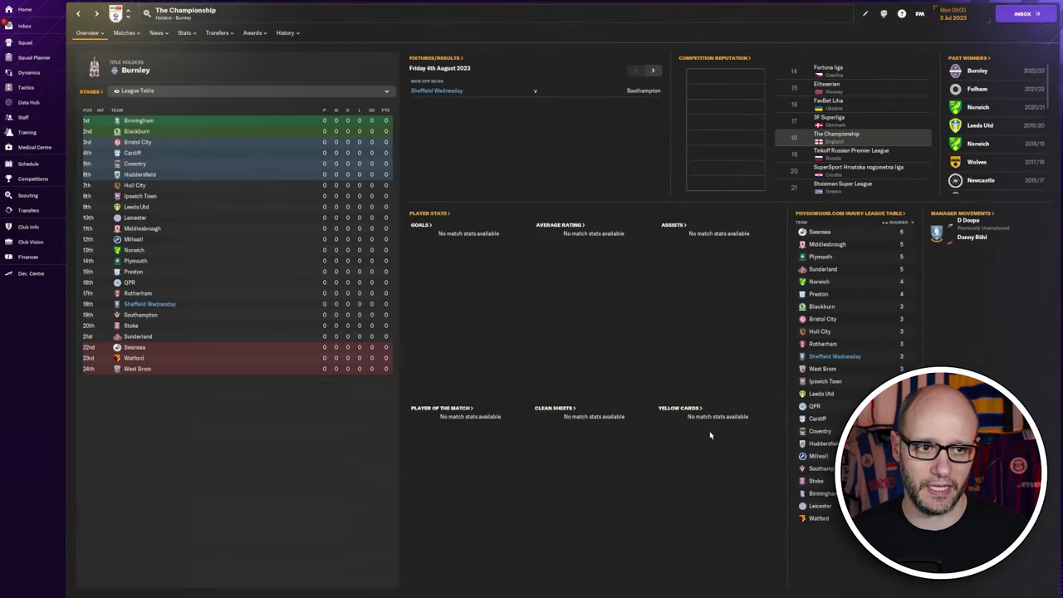
click(101, 34)
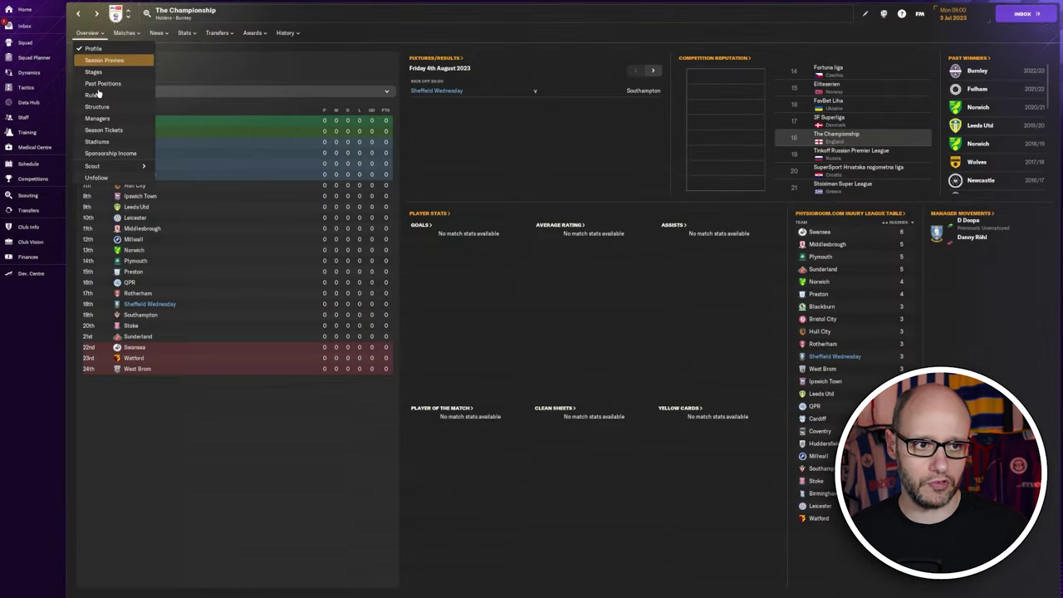
click(125, 95)
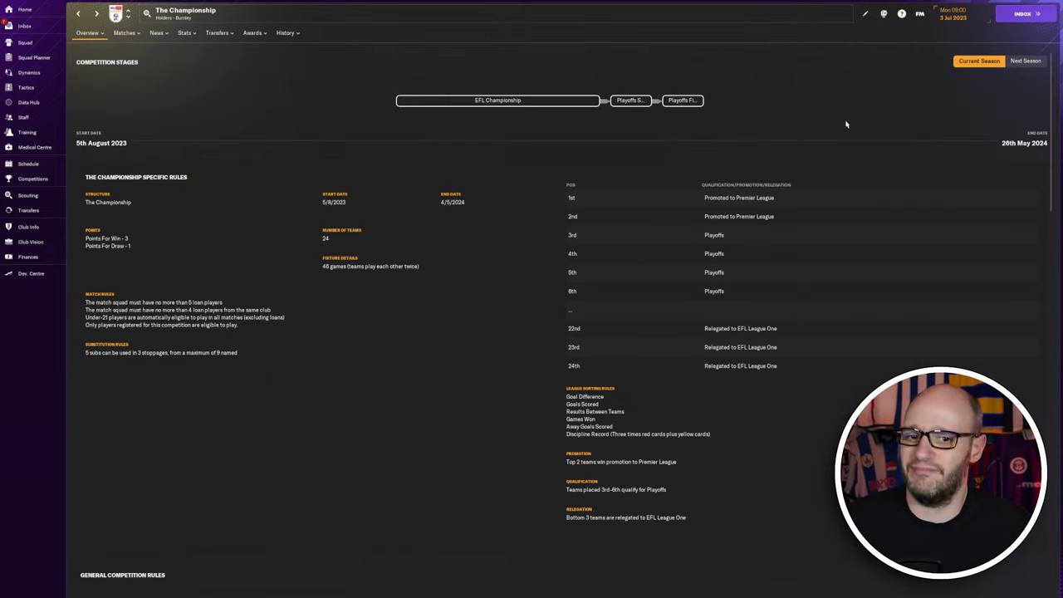
- Reopen Edit Competition Details and close it with Ok, unchanged
click(866, 15)
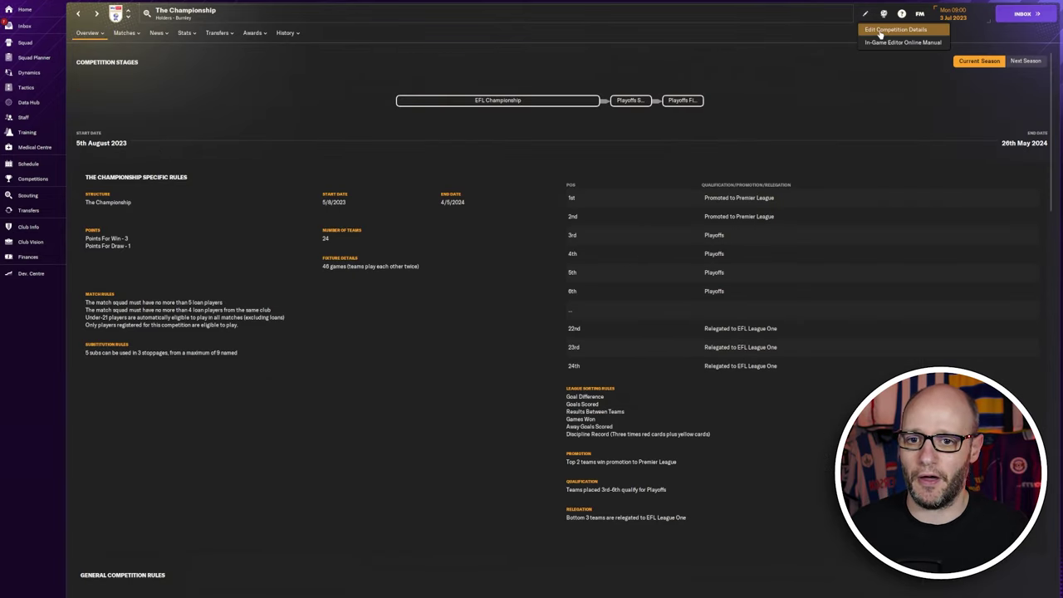
click(881, 33)
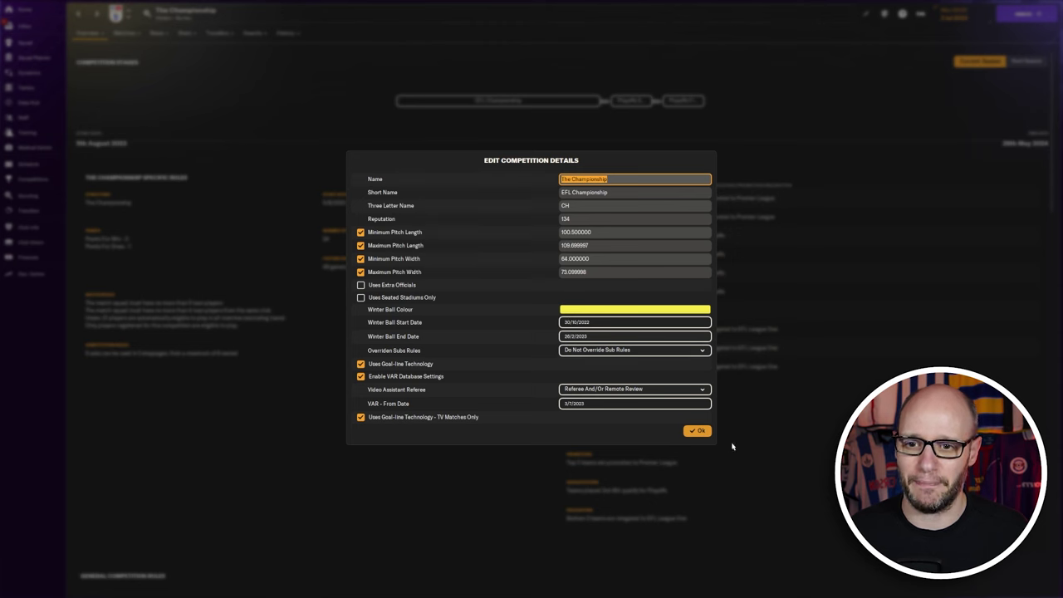
click(698, 431)
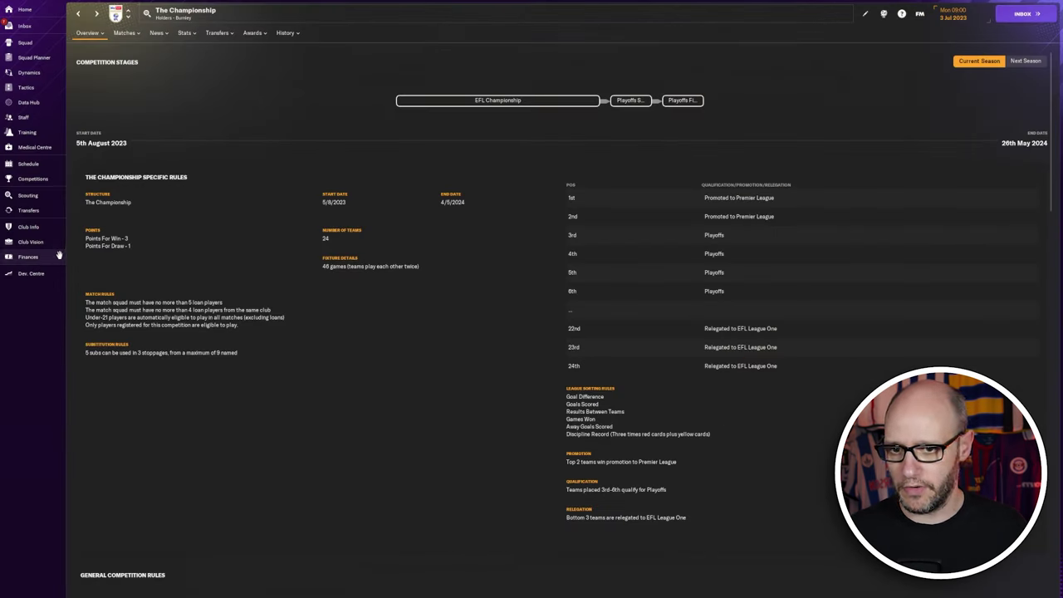
- From Club Vision, look through the away, third and goalkeeper kits in the kit editor, then close it
click(52, 241)
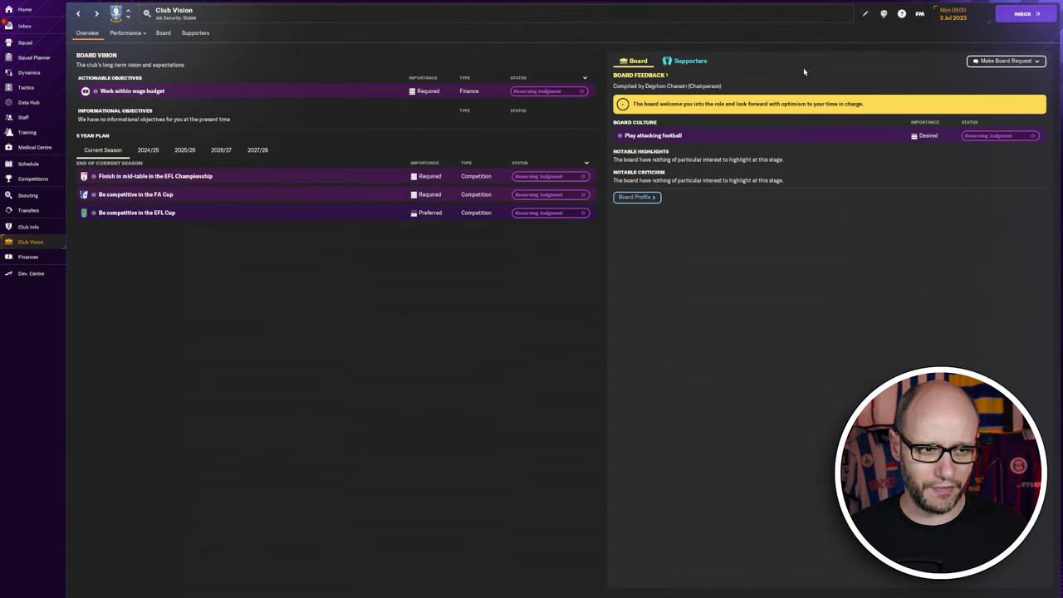
click(868, 14)
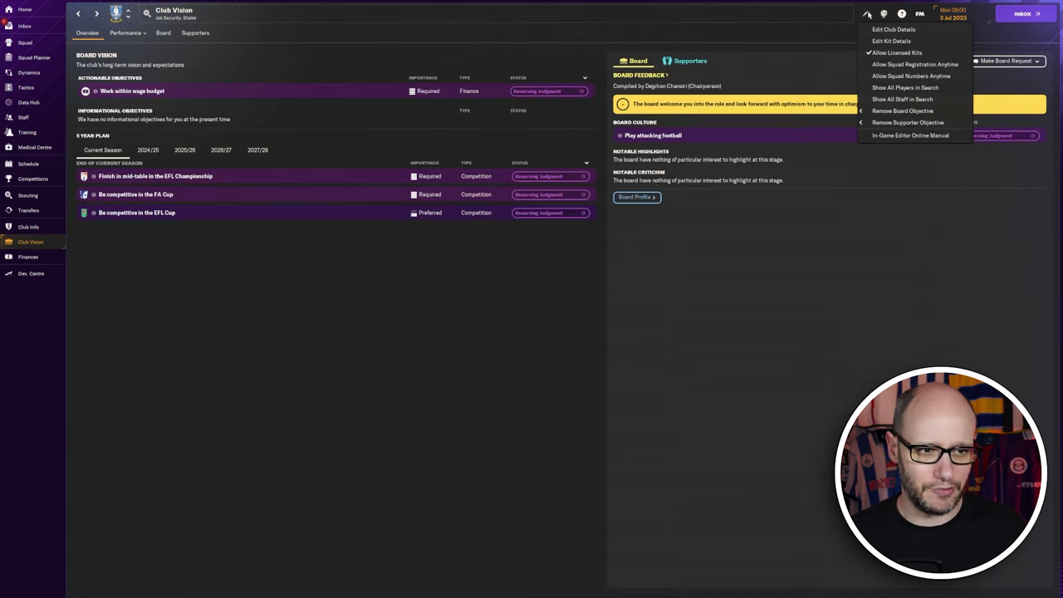
click(897, 43)
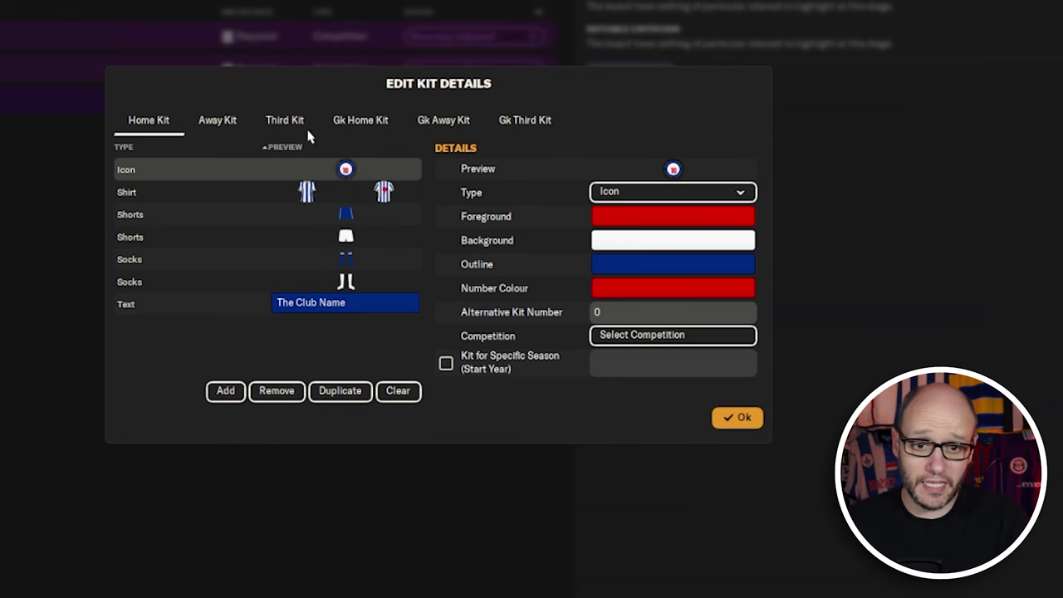
click(218, 121)
click(285, 125)
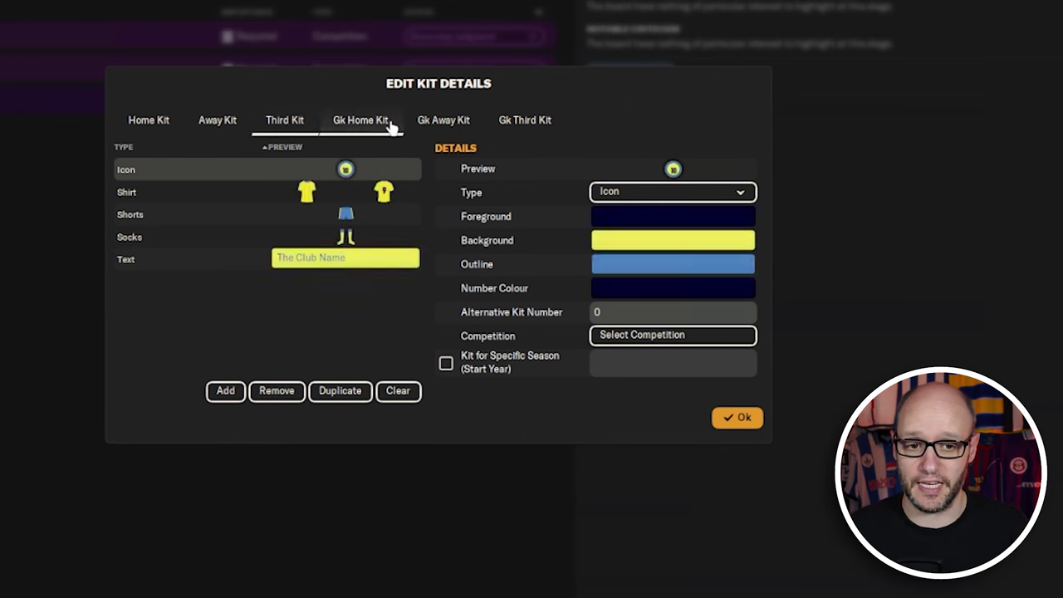
click(444, 122)
click(530, 123)
click(746, 422)
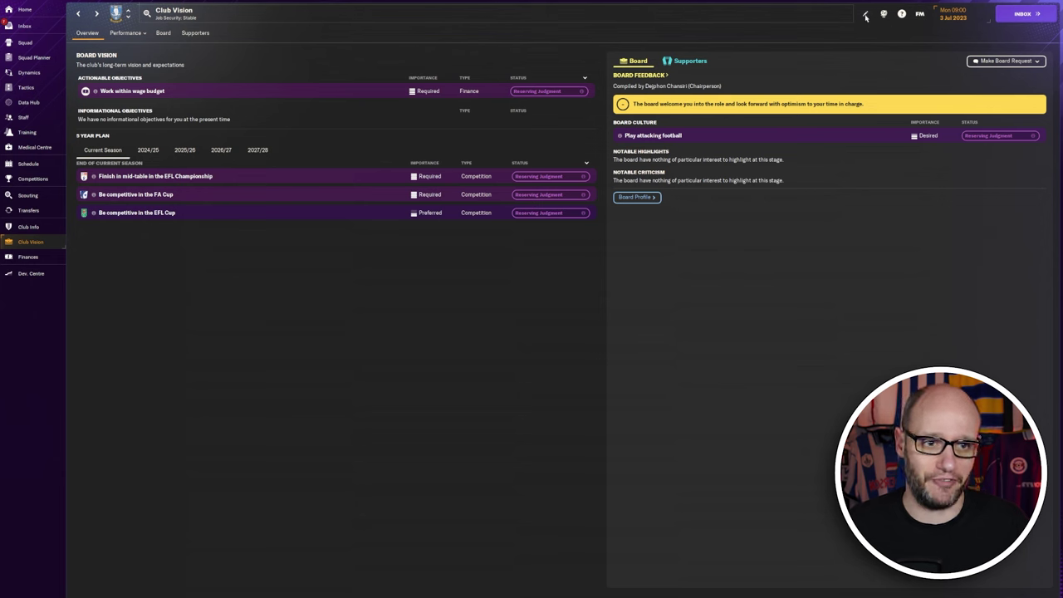
- Browse the editor's objective submenus without changes and return to the inbox
click(866, 16)
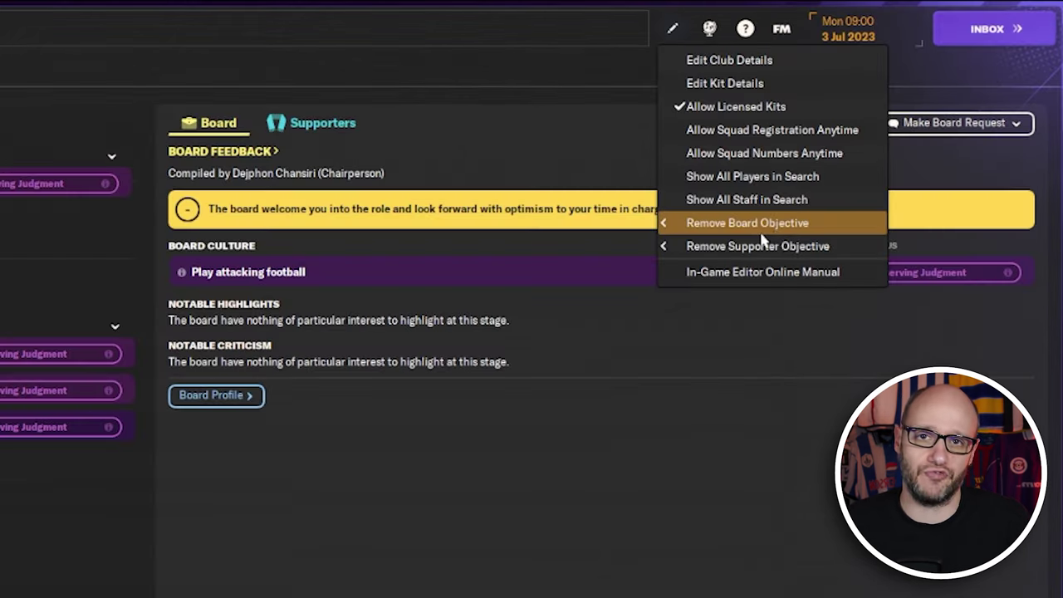
mouse_move(908, 112)
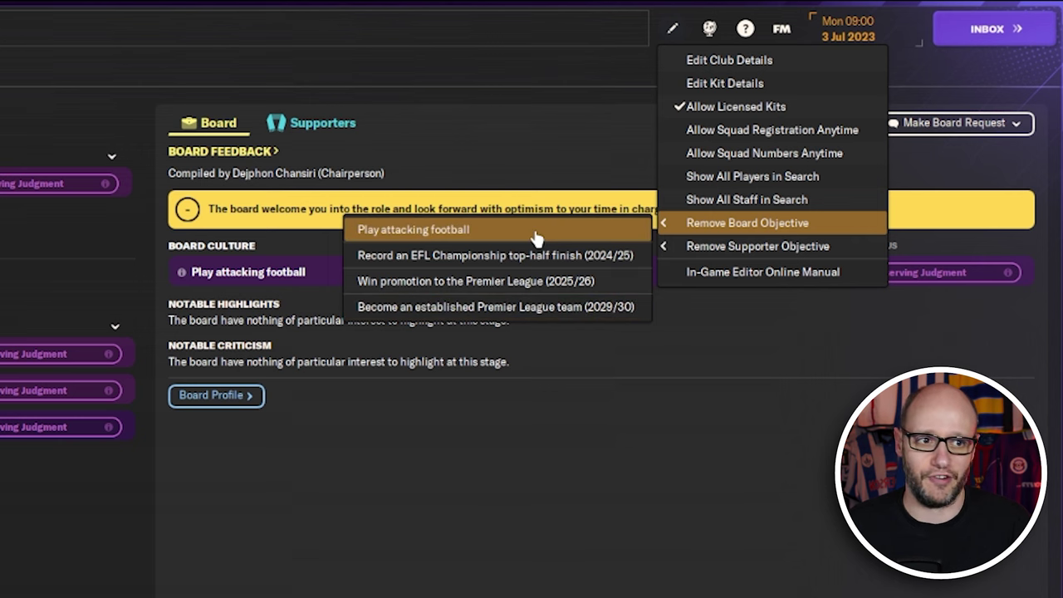
mouse_move(770, 246)
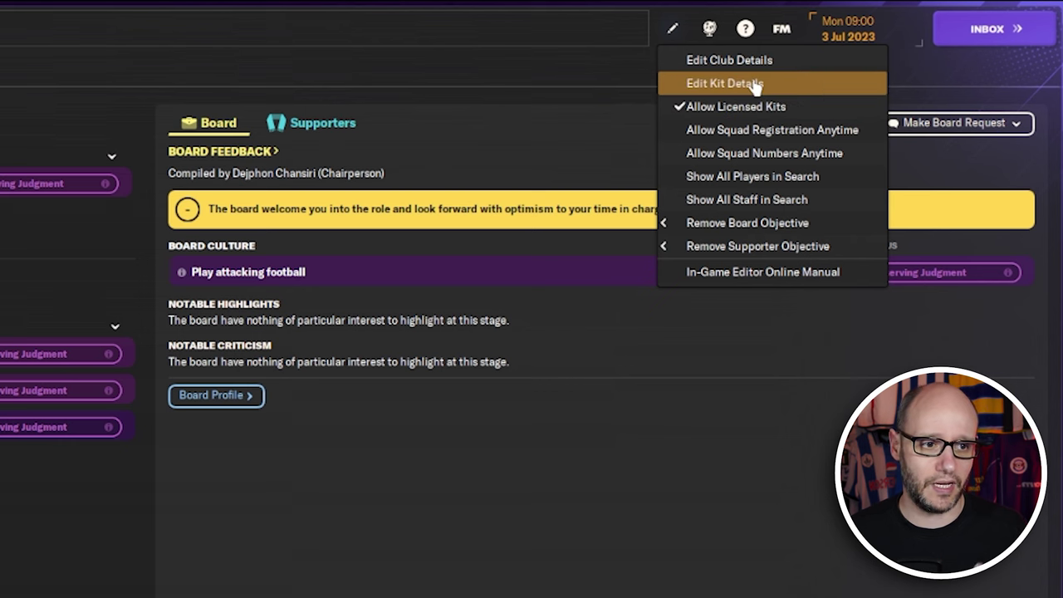
click(276, 48)
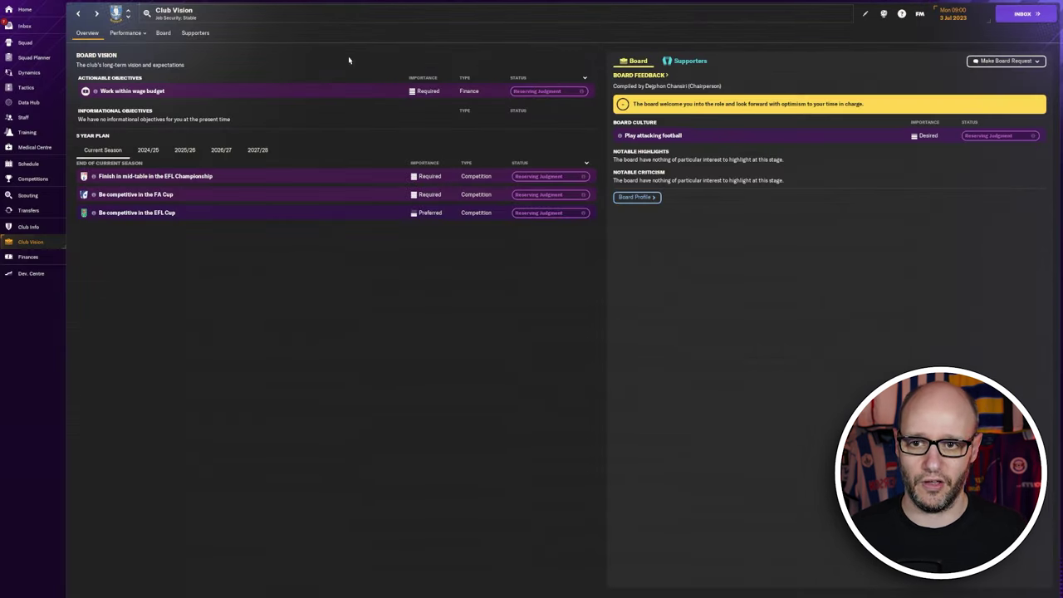
click(41, 27)
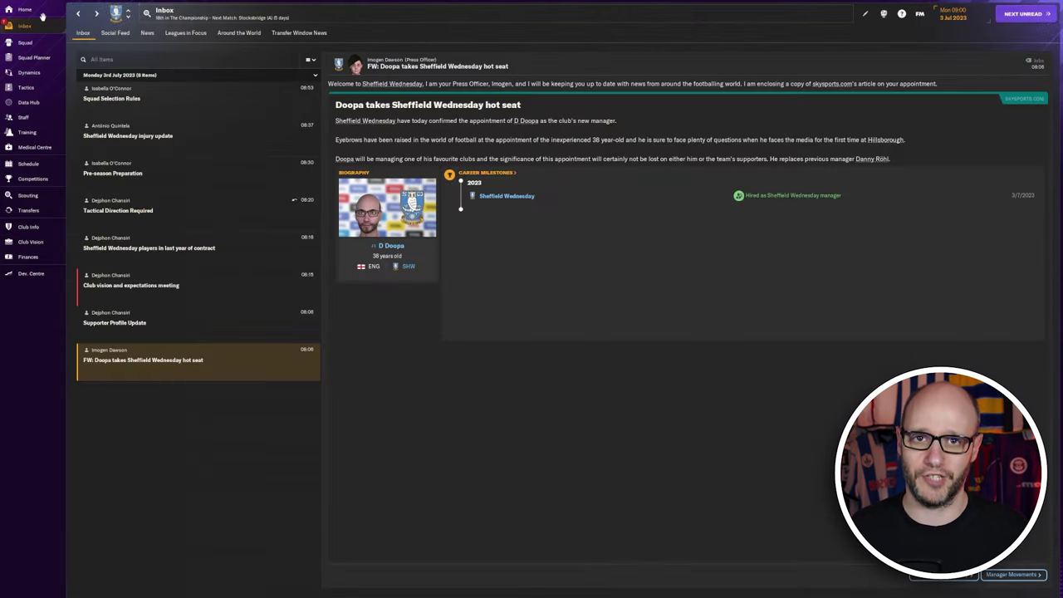
- Go from the squad list to the Tactics screen for the 4-3-3 DM Wide
click(33, 42)
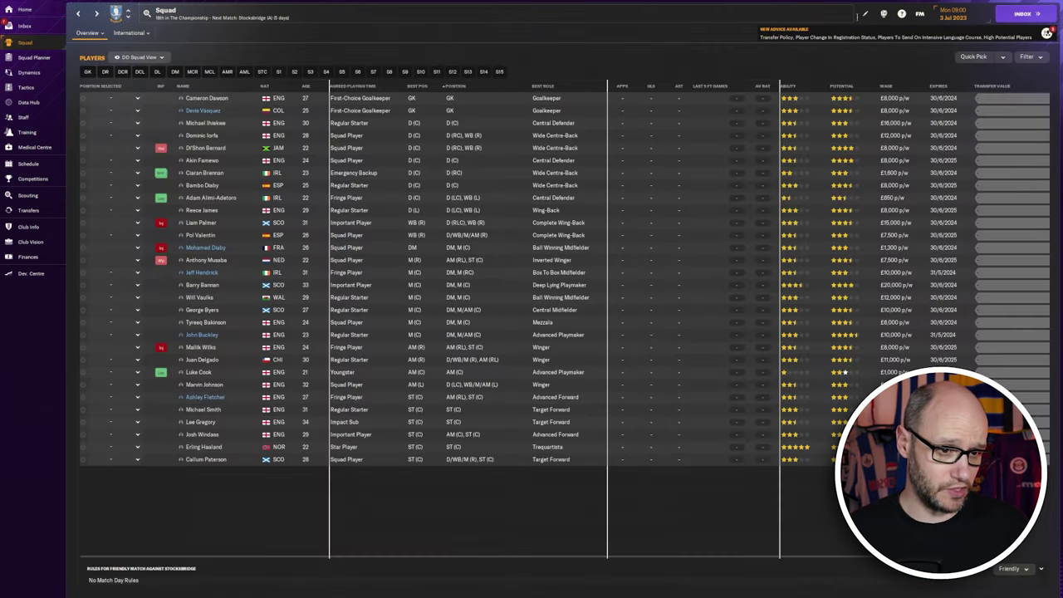
click(864, 14)
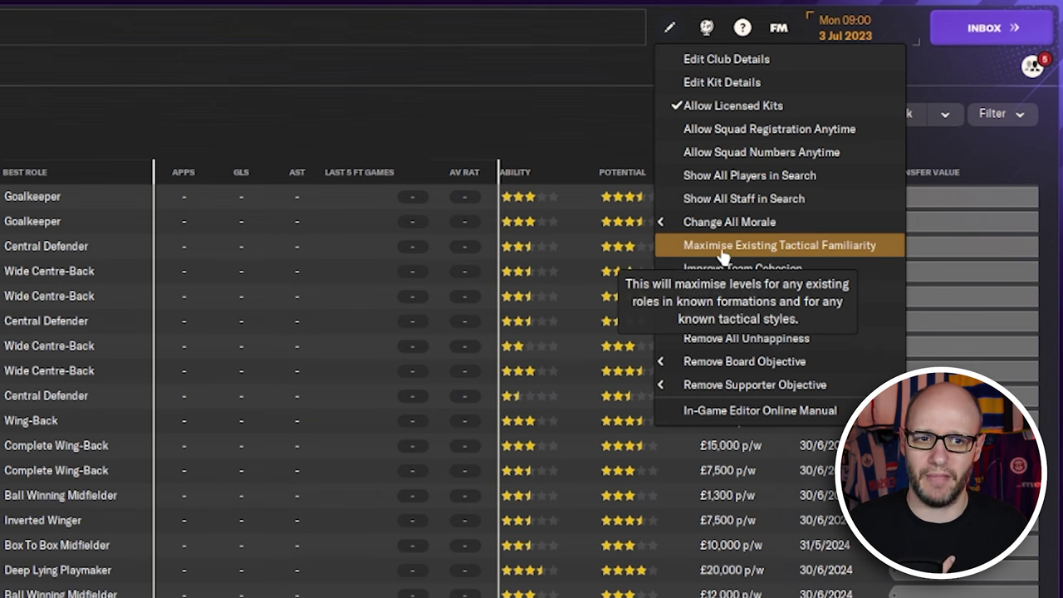
click(25, 87)
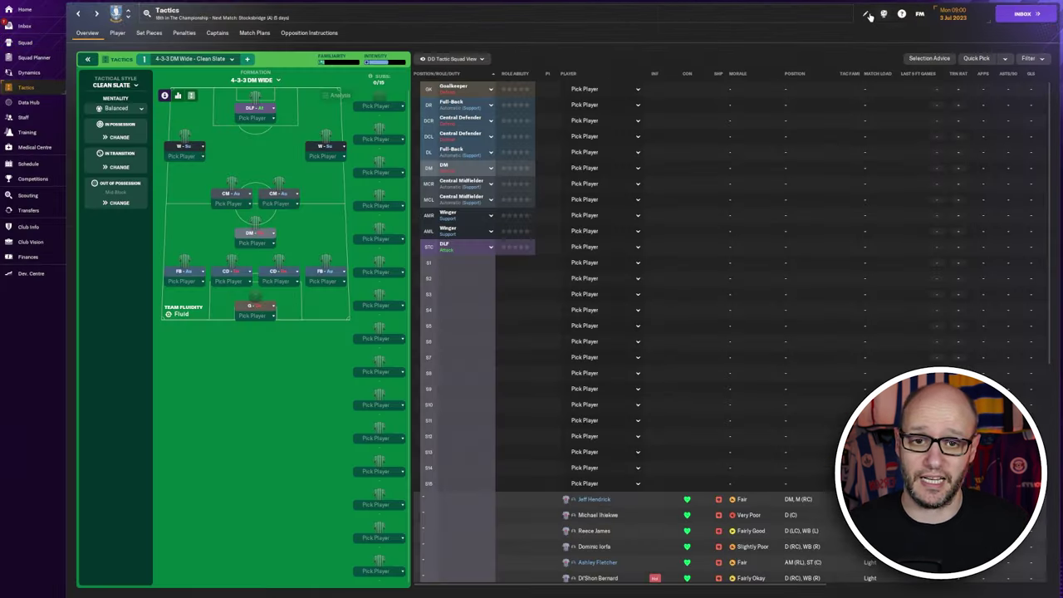
click(868, 15)
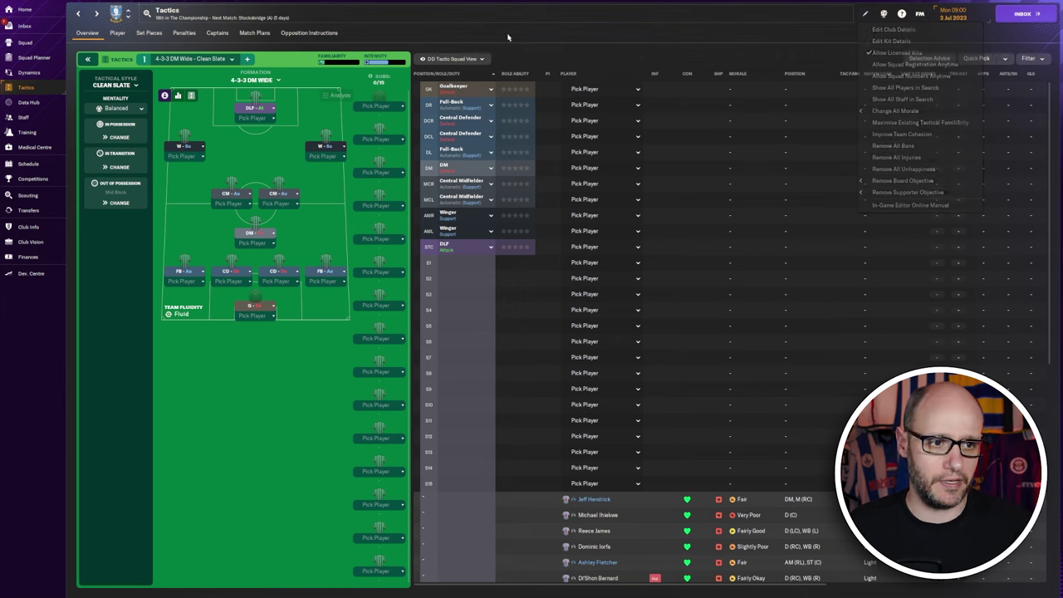
click(865, 15)
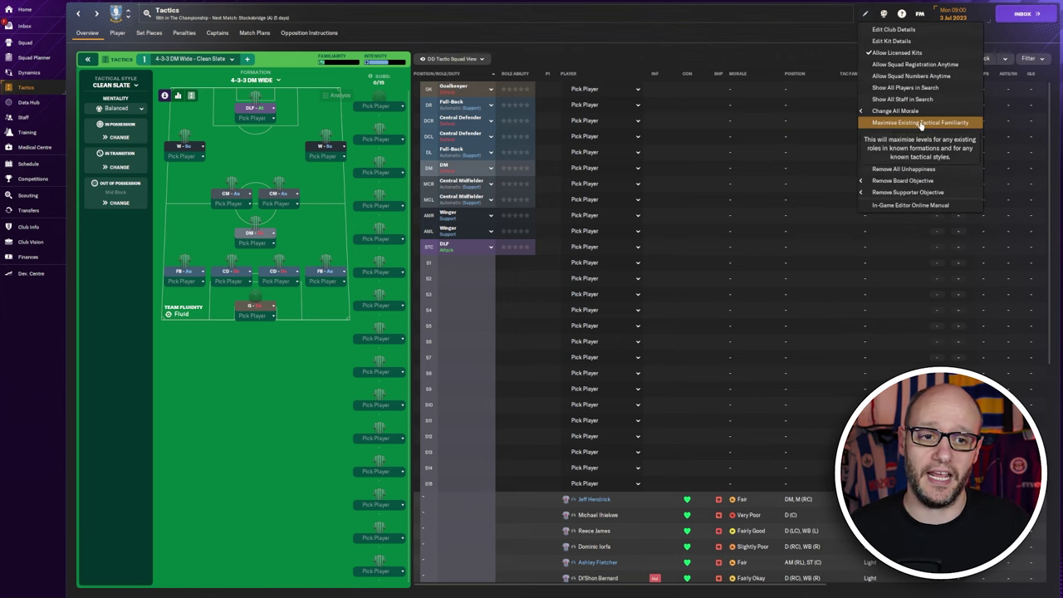
- Quick-pick the entire team without restriction and maximise existing tactical familiarity
click(1005, 59)
mouse_move(1023, 117)
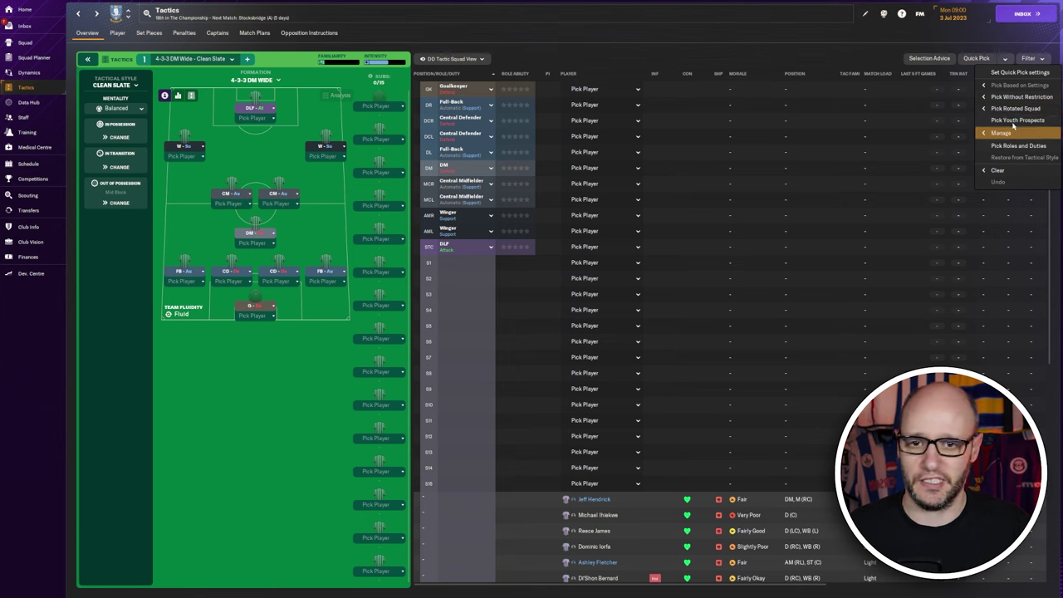
mouse_move(1018, 97)
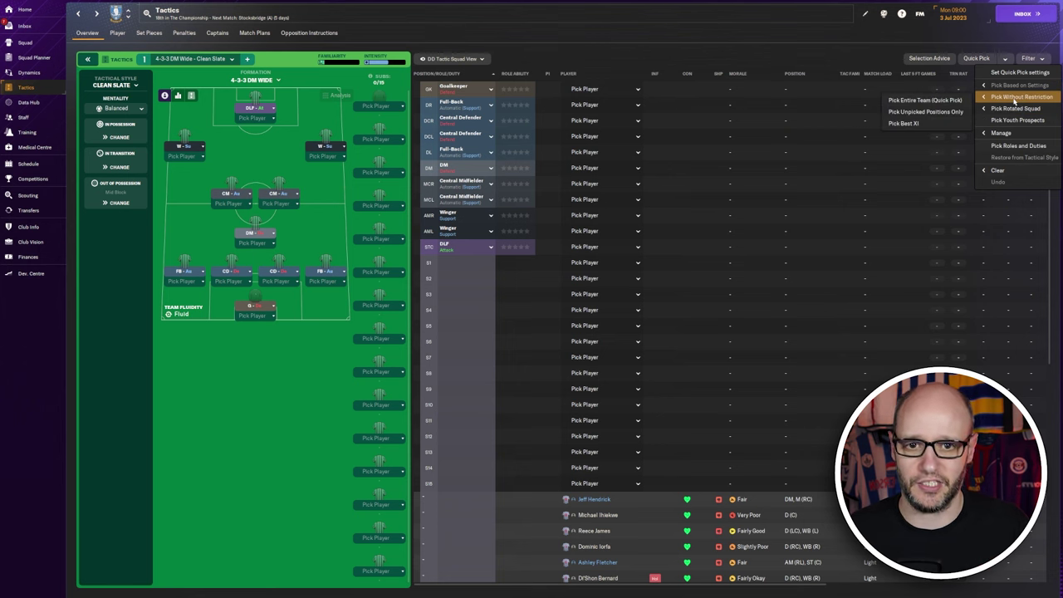
click(949, 101)
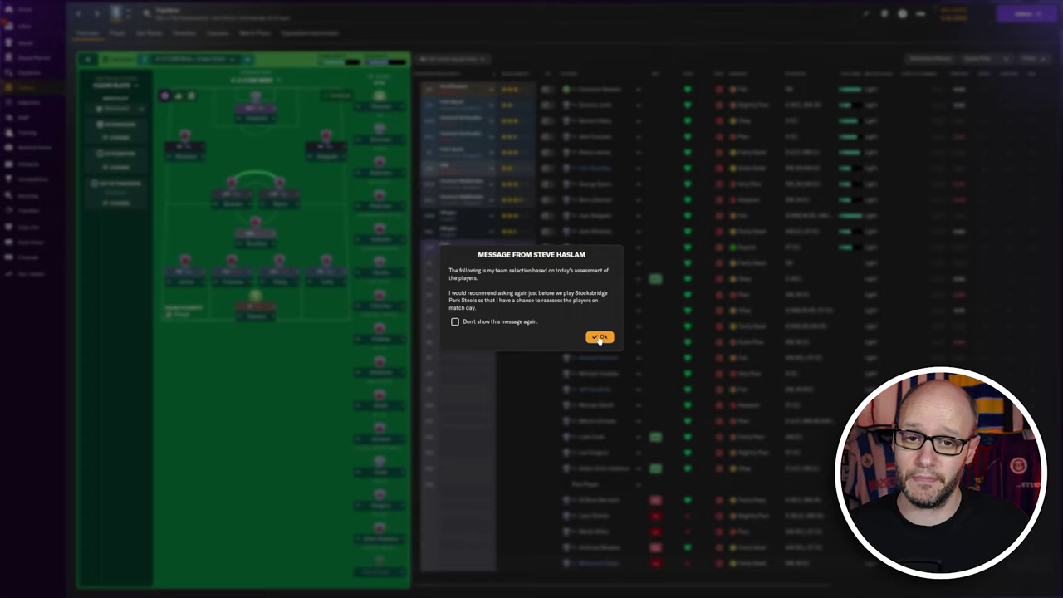
click(599, 337)
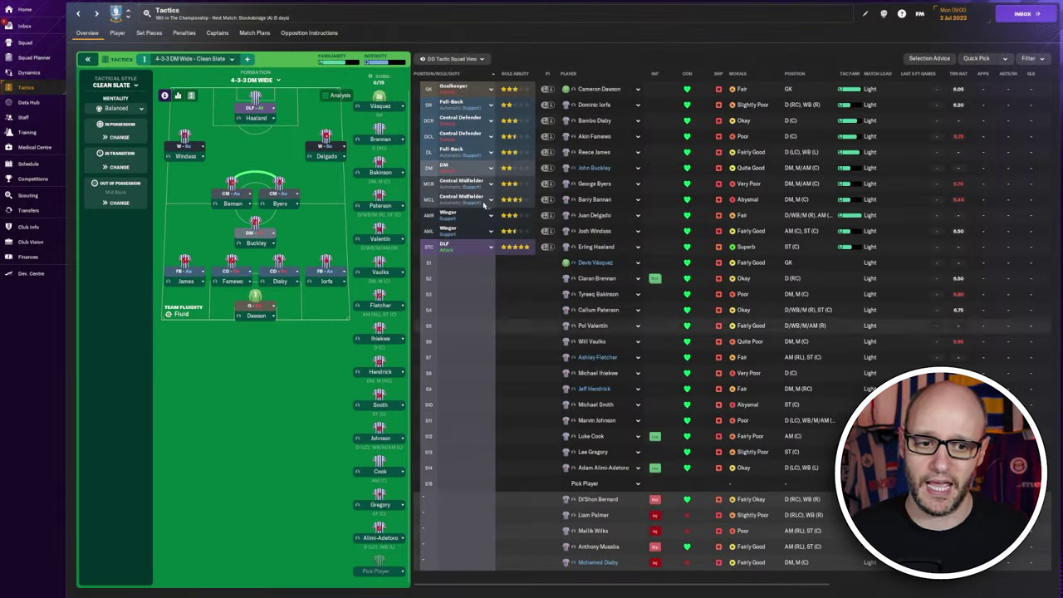
click(866, 17)
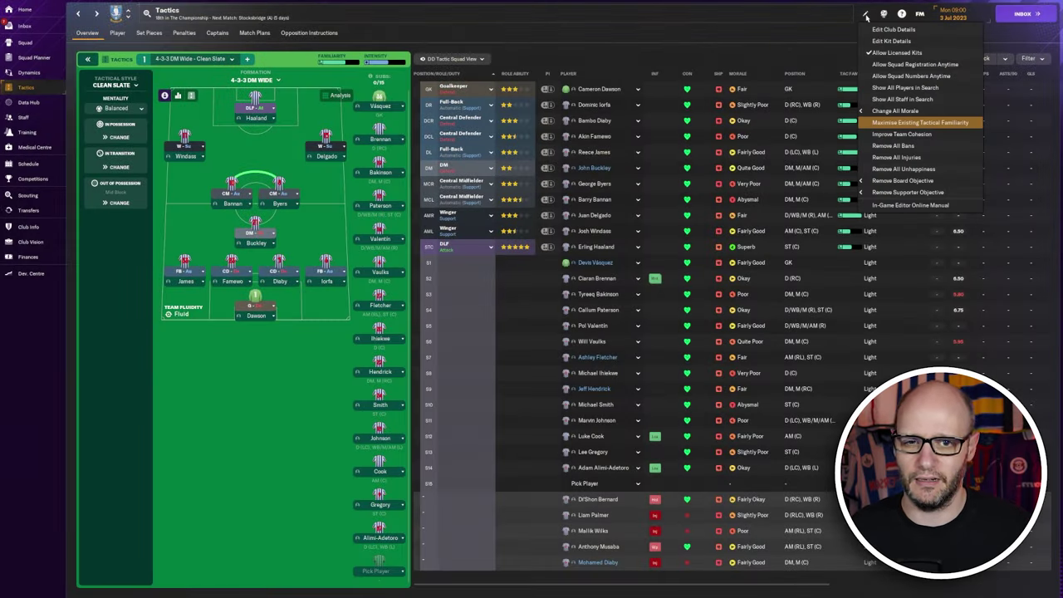
click(931, 123)
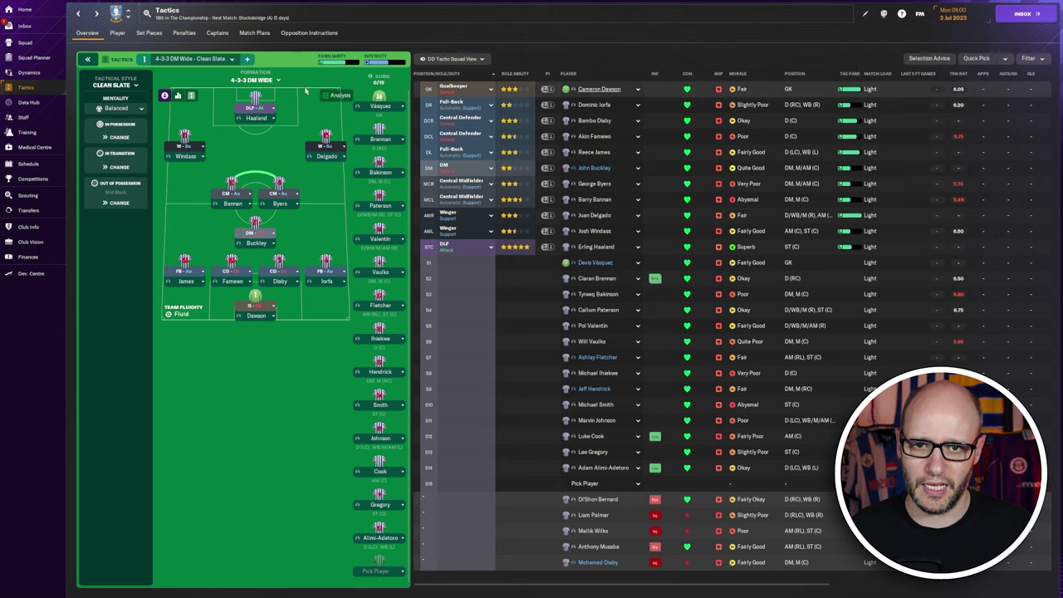
- Set every player's morale to Perfect
click(865, 17)
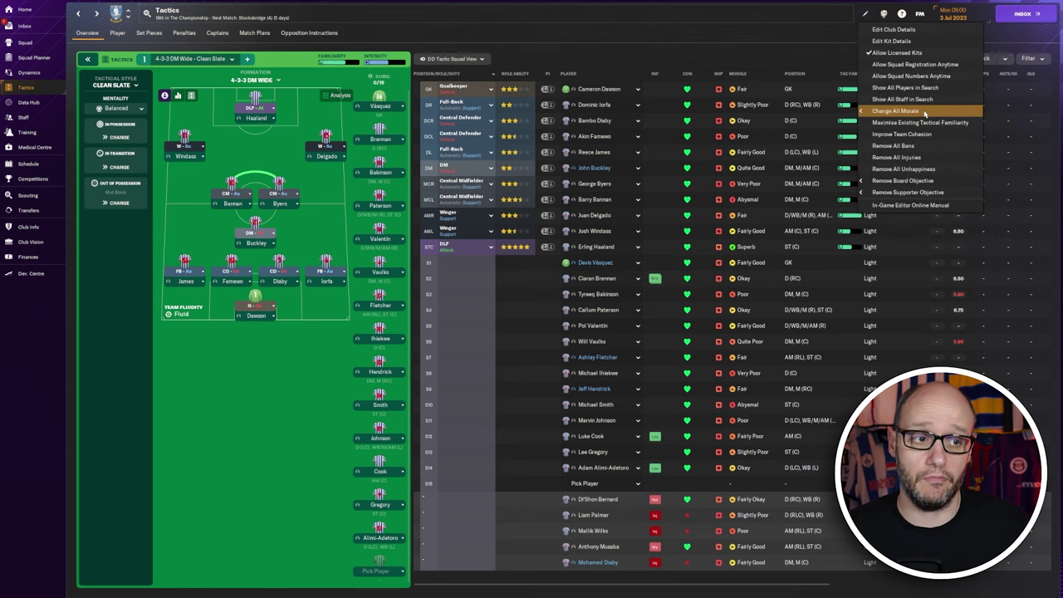
mouse_move(925, 114)
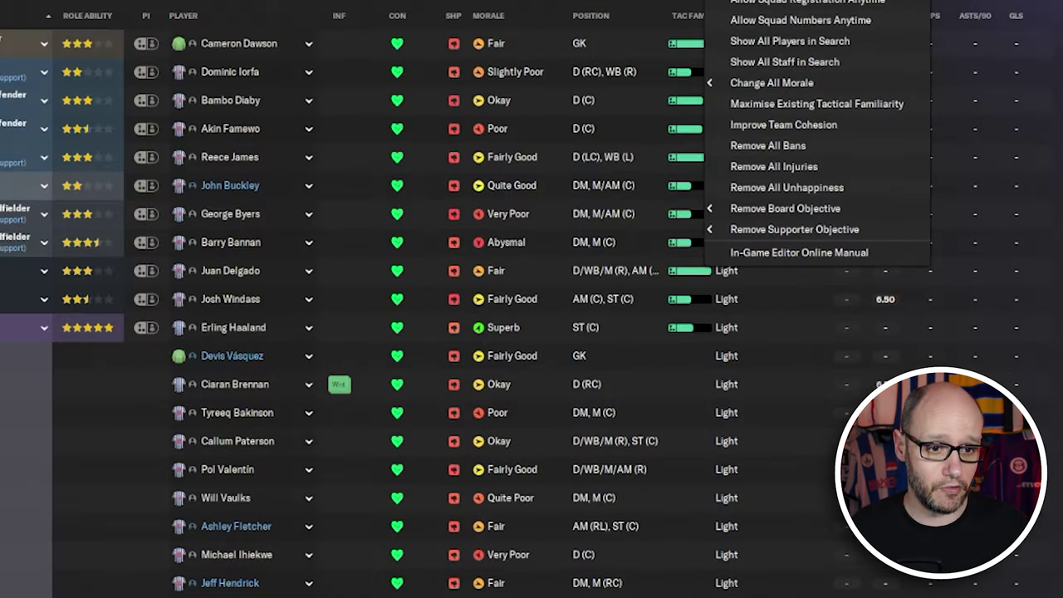
mouse_move(722, 83)
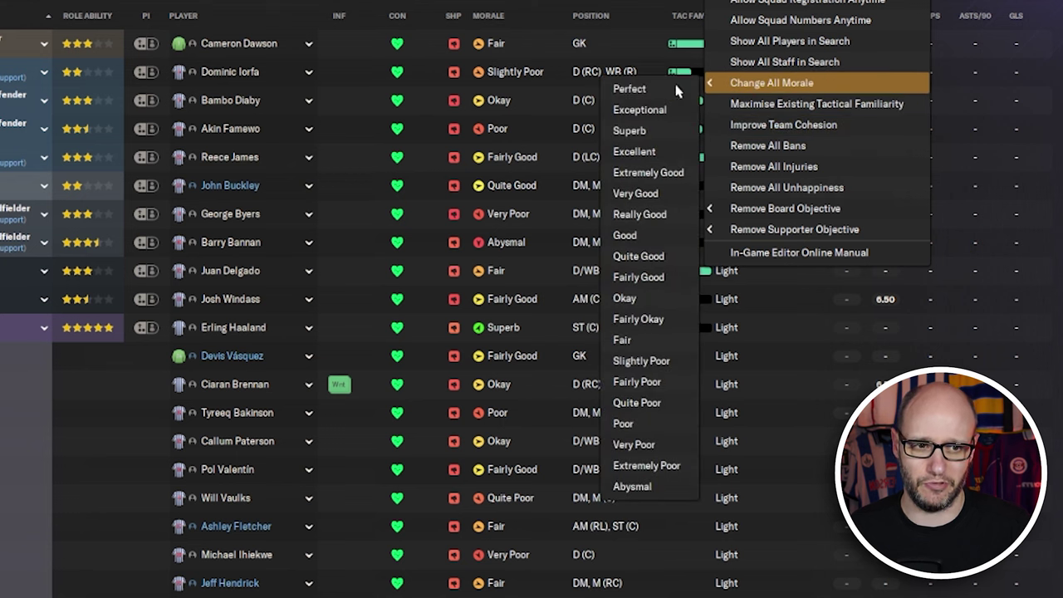
click(631, 89)
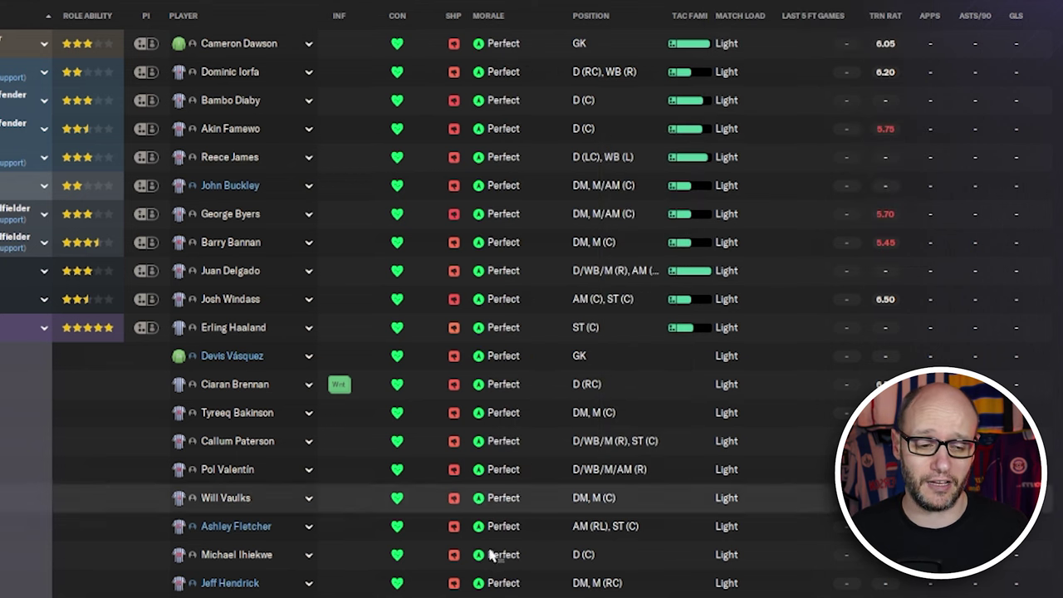
- Swap Erling Haaland out for Callum Paterson as the lone striker
drag(515, 327, 520, 438)
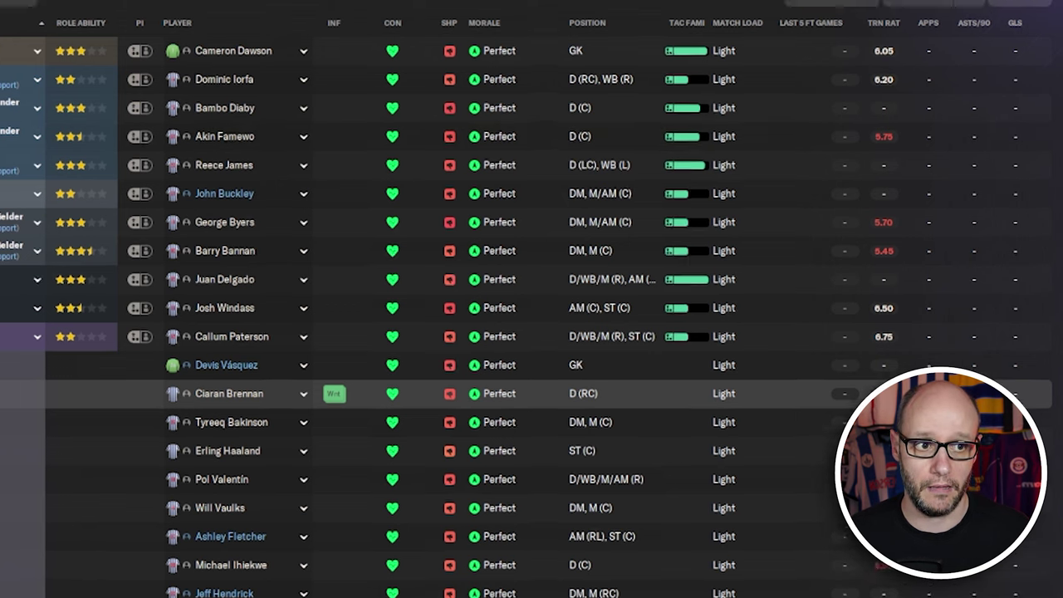
click(671, 25)
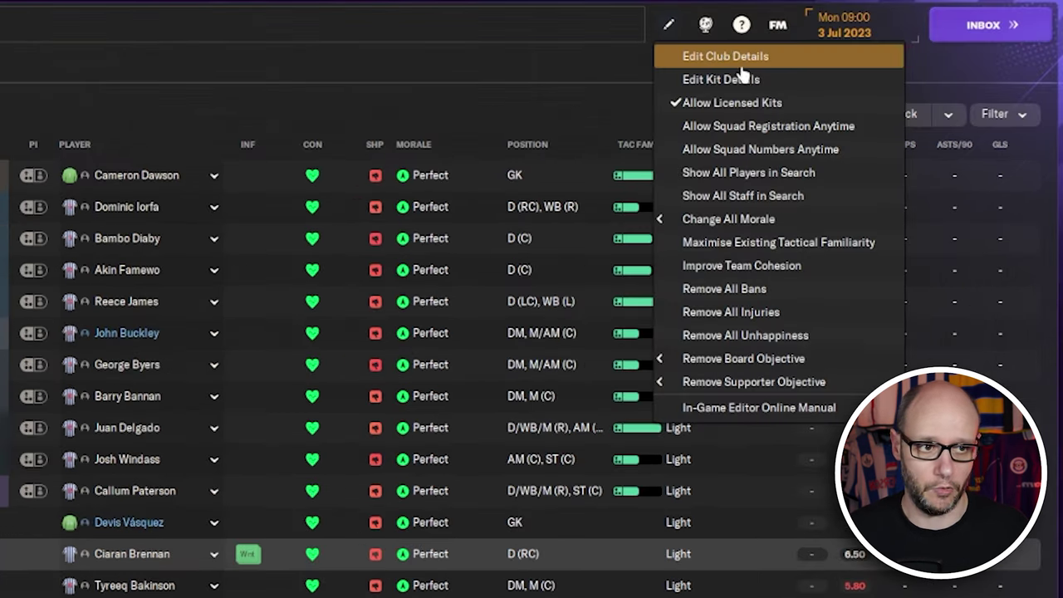
click(789, 221)
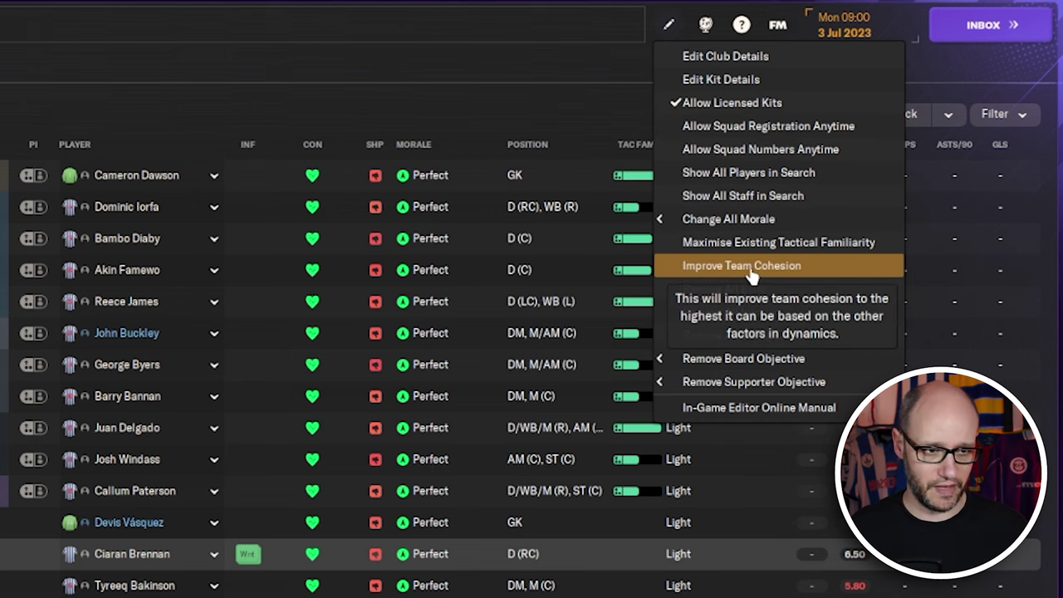
- Raise team cohesion to maximum and confirm Dynamics shows it as Excellent
click(758, 274)
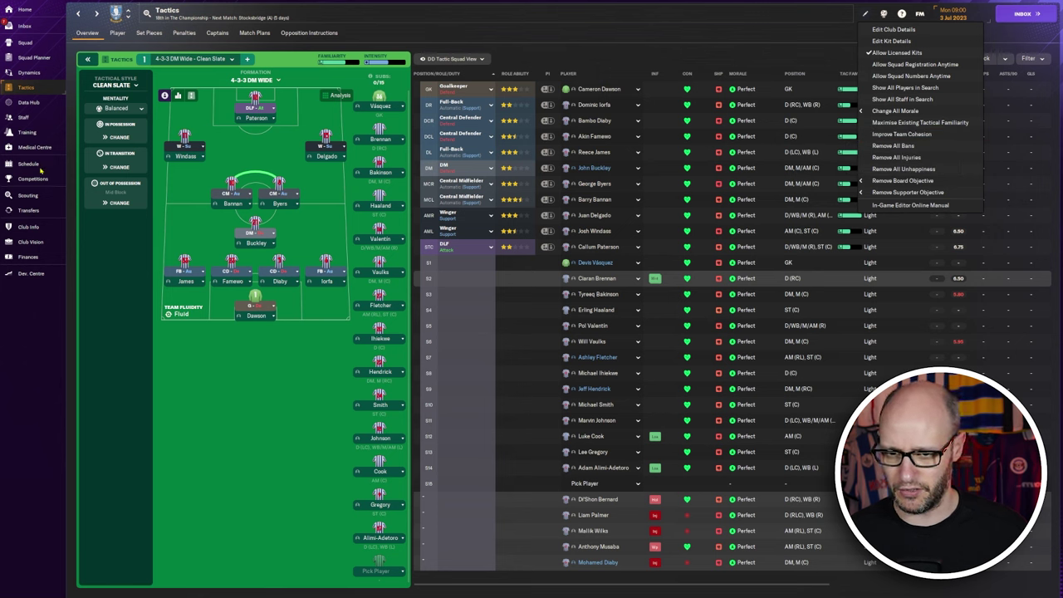
click(31, 73)
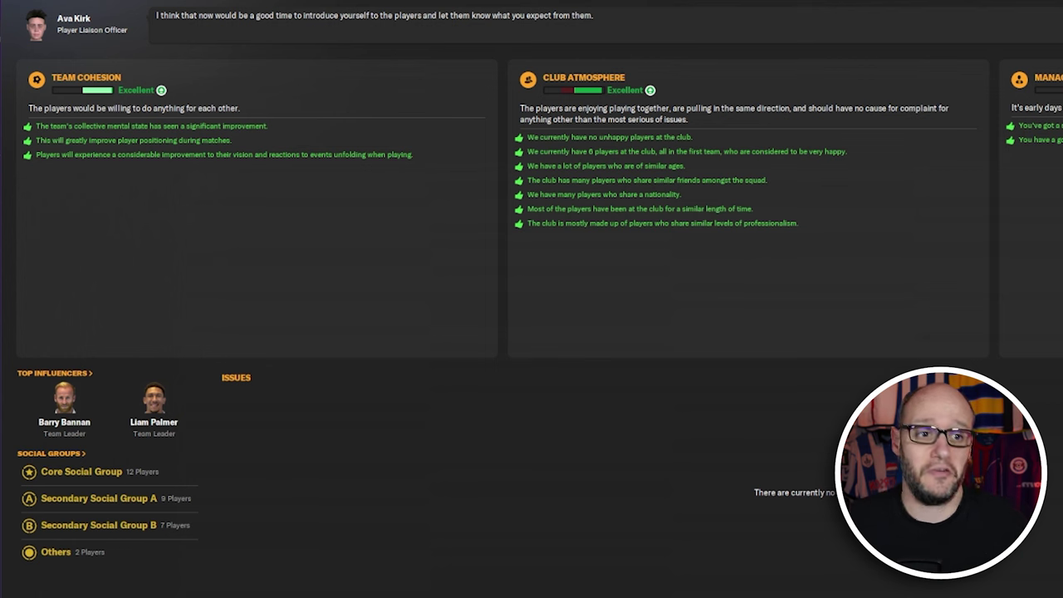
click(667, 27)
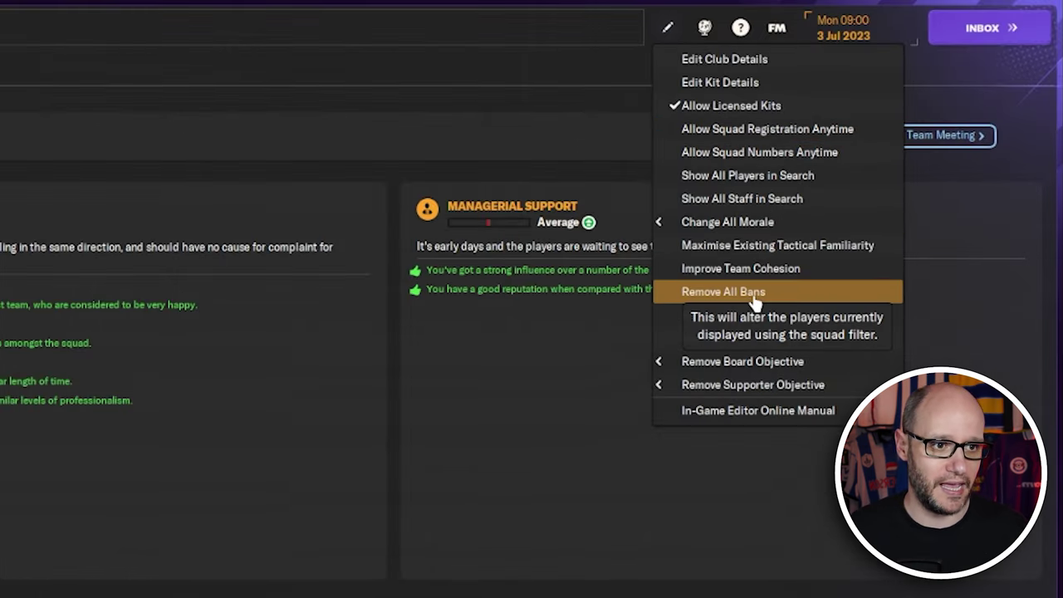
click(752, 292)
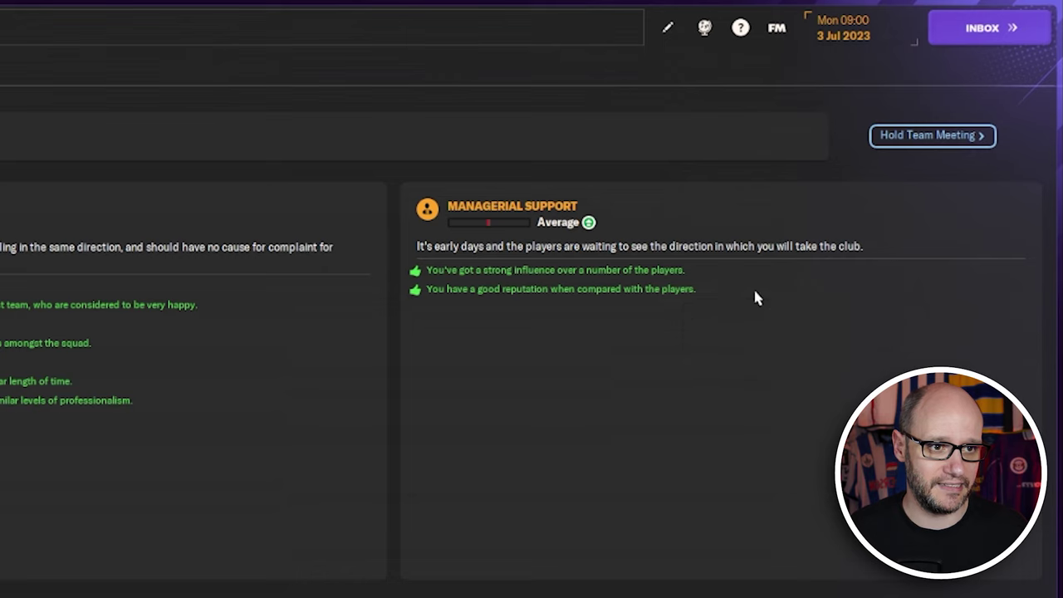
- Clear every squad player's injury with Remove All Injuries
click(665, 31)
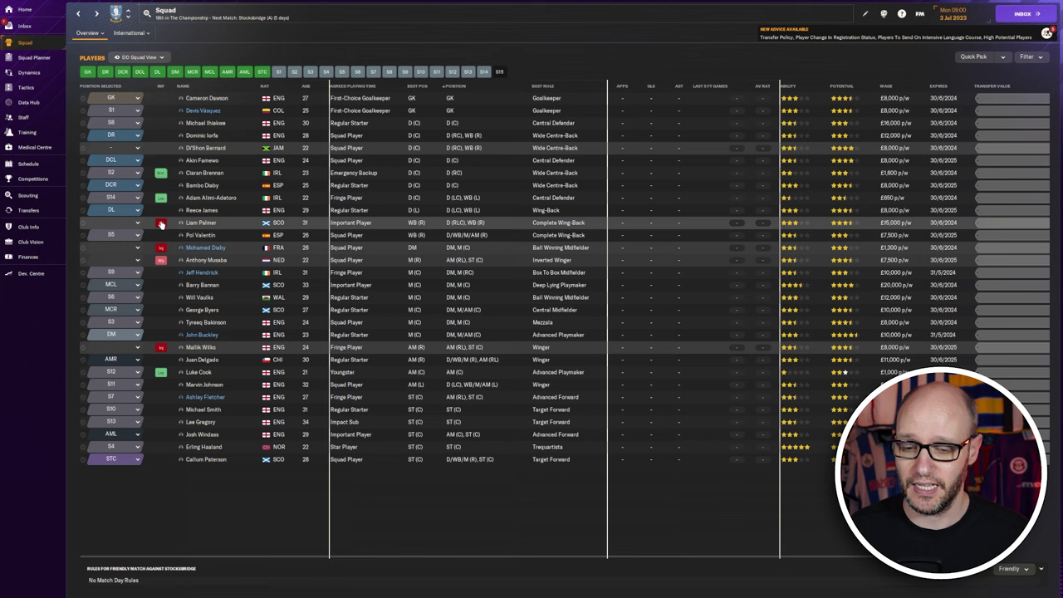
mouse_move(162, 224)
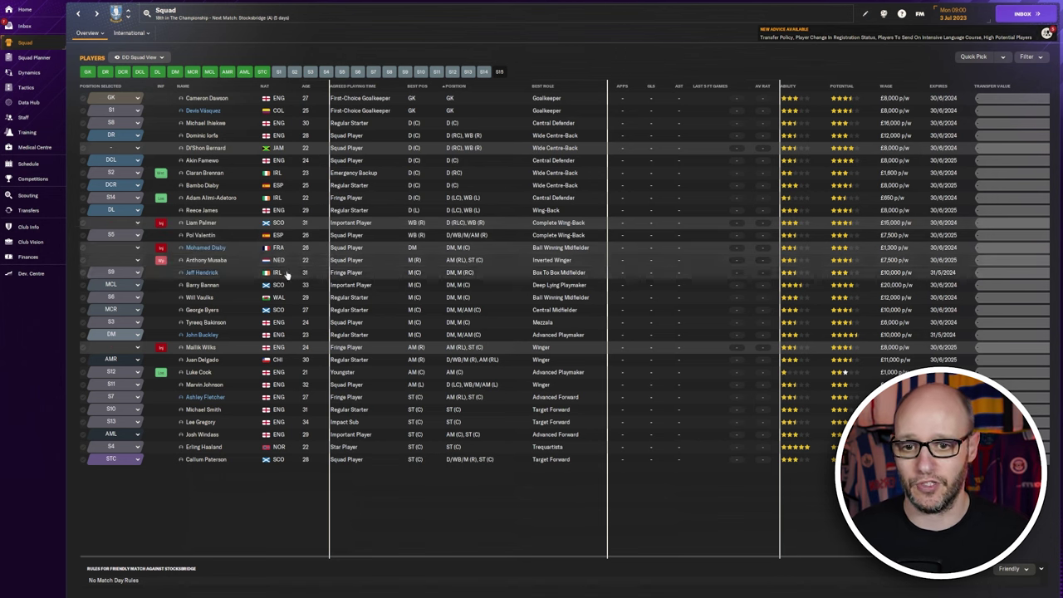
click(867, 17)
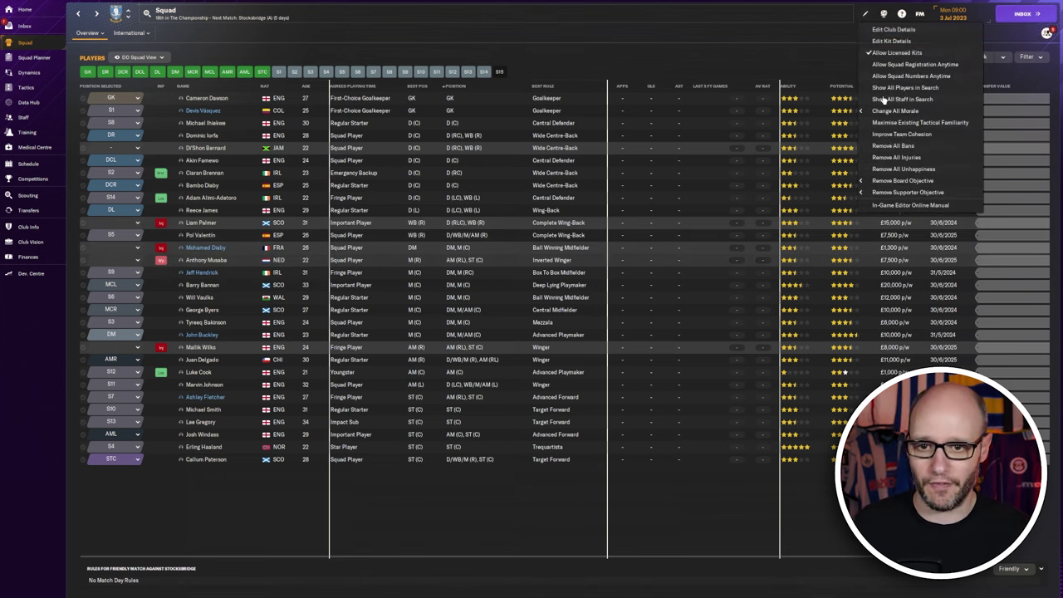
click(895, 157)
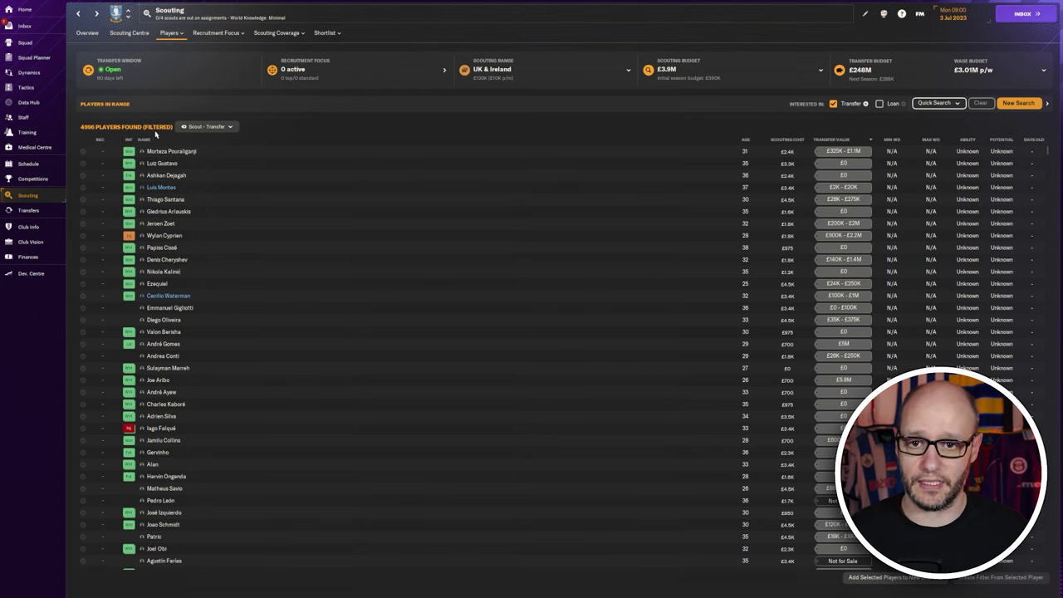
- Drop the 'Interested in' filter, enable Show All Players in Search, and return to the inbox
click(833, 104)
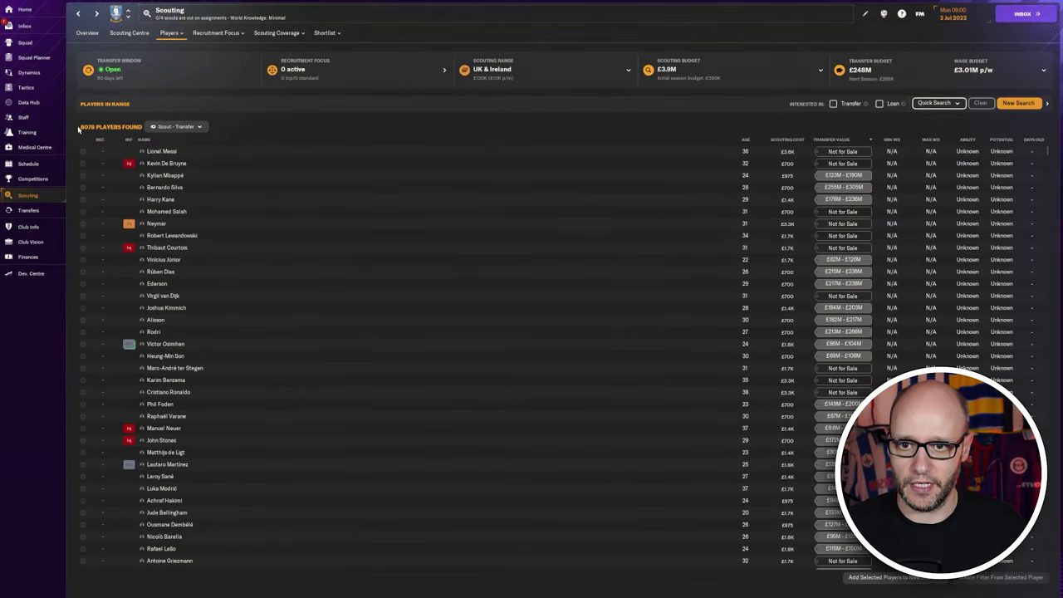
click(865, 14)
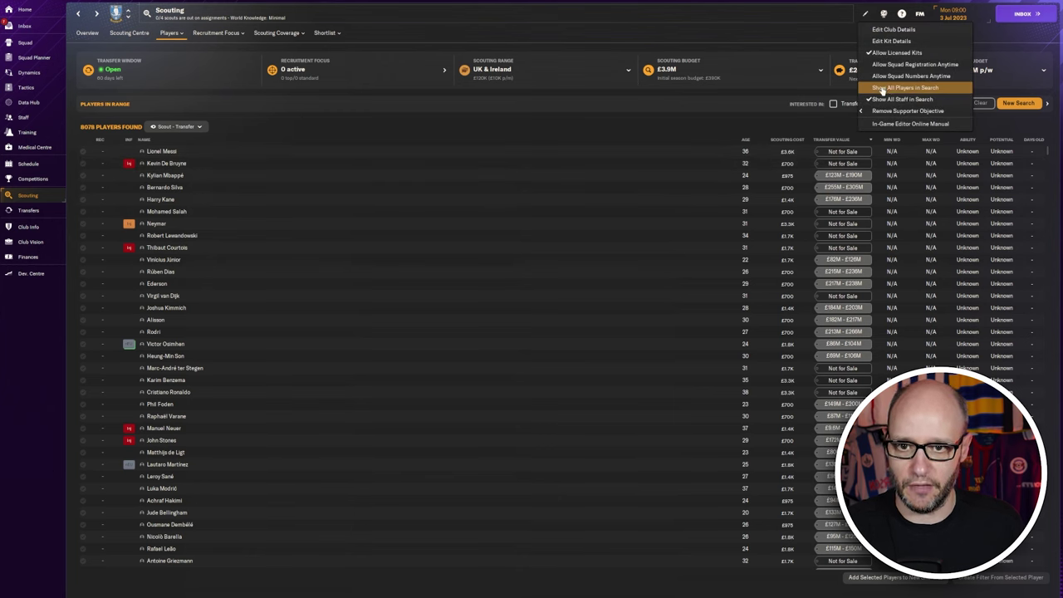
click(883, 88)
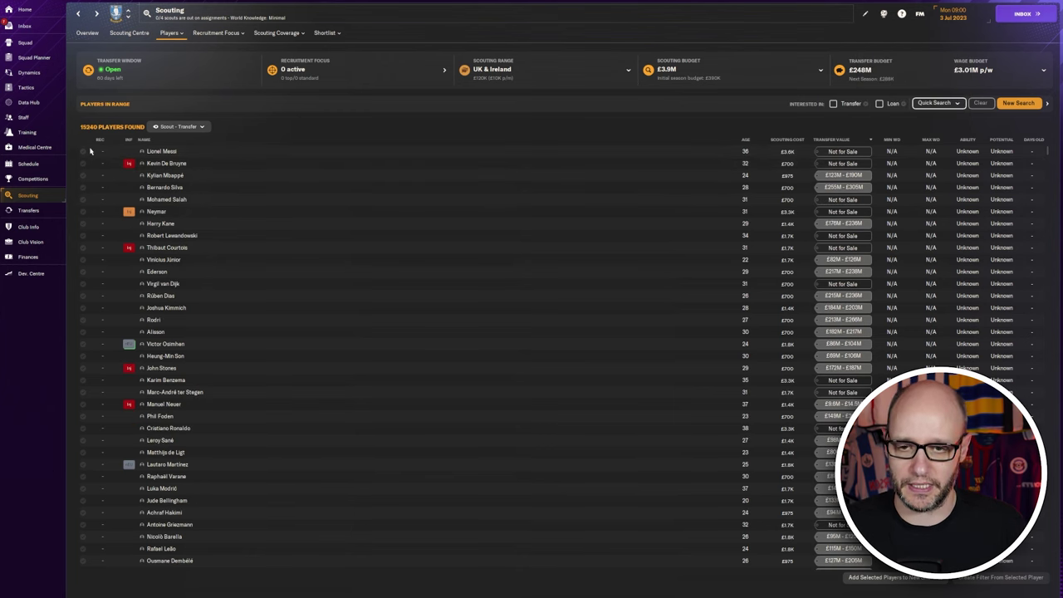
click(24, 26)
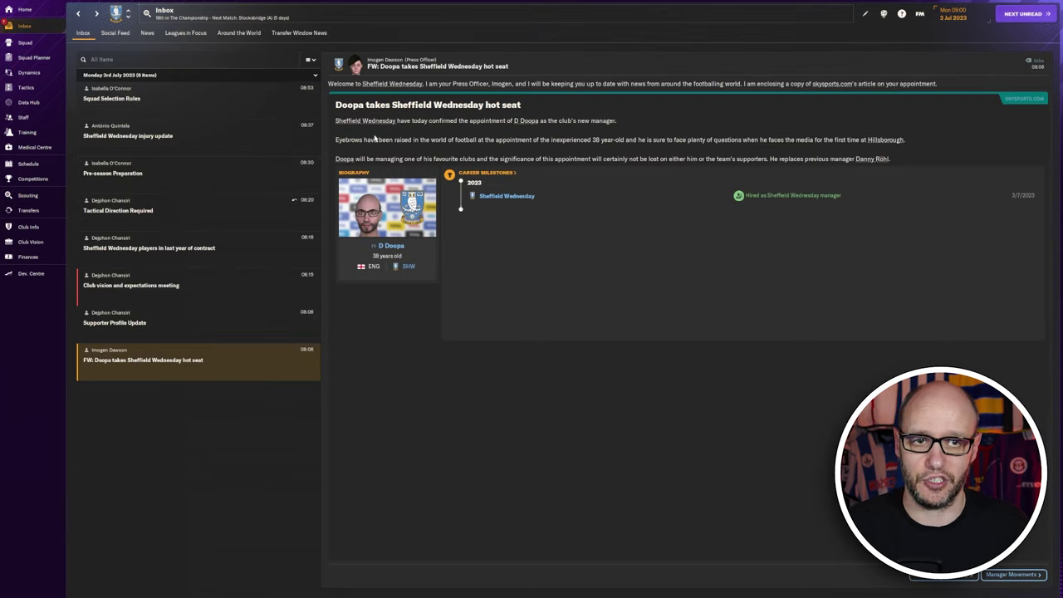
- View the manager's profile from the article, then bring up Sheffield Wednesday's squad list
click(357, 108)
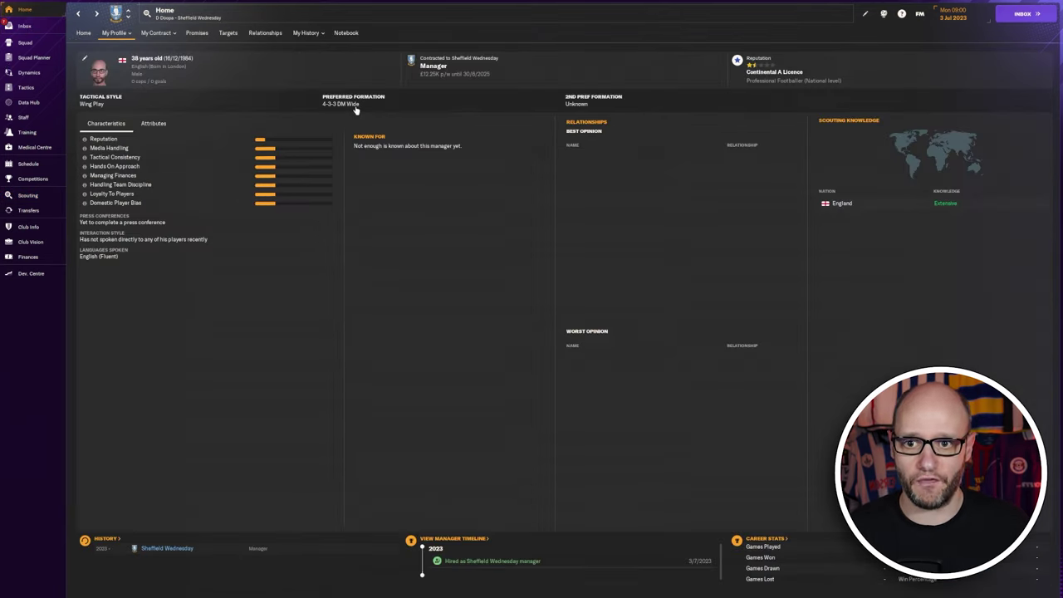
click(40, 42)
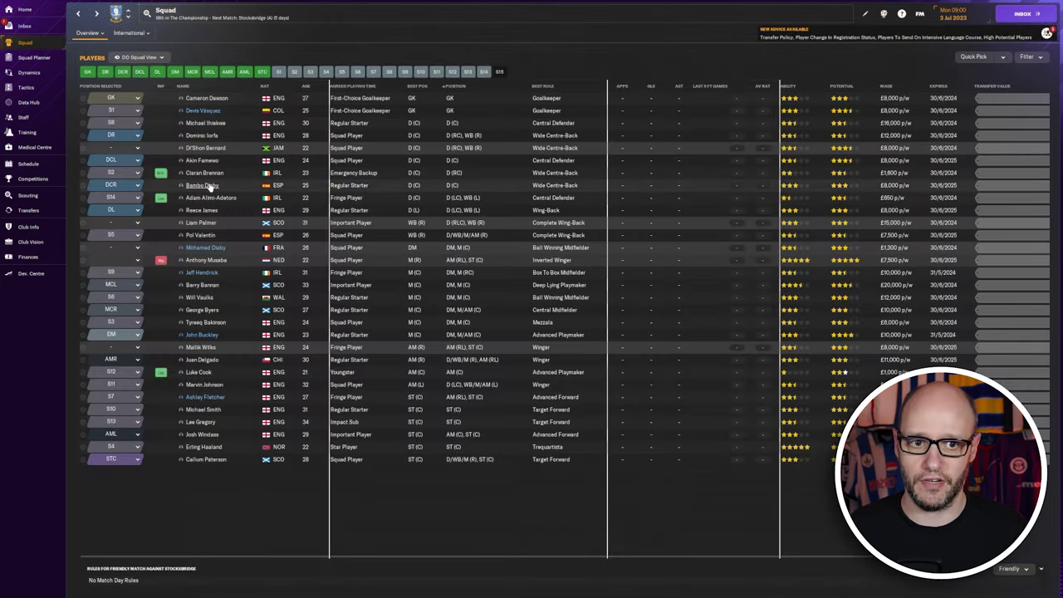